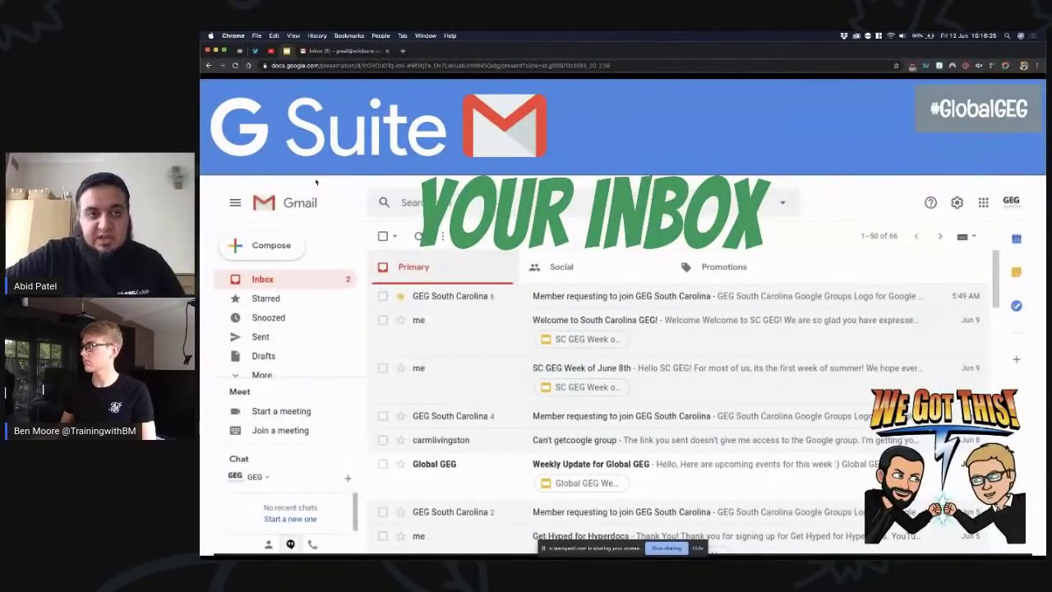
- View the Gmail inbox alongside the presentation and advance the slides to the Gmail menu overview
{"action": "left_click", "coordinate": [359, 51]}
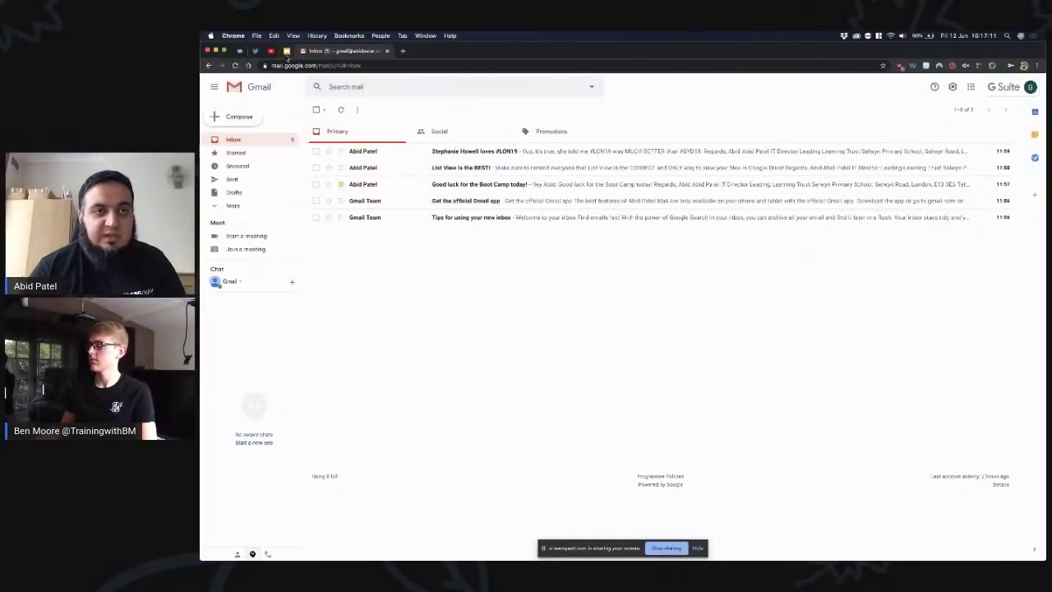
{"action": "left_click", "coordinate": [286, 51]}
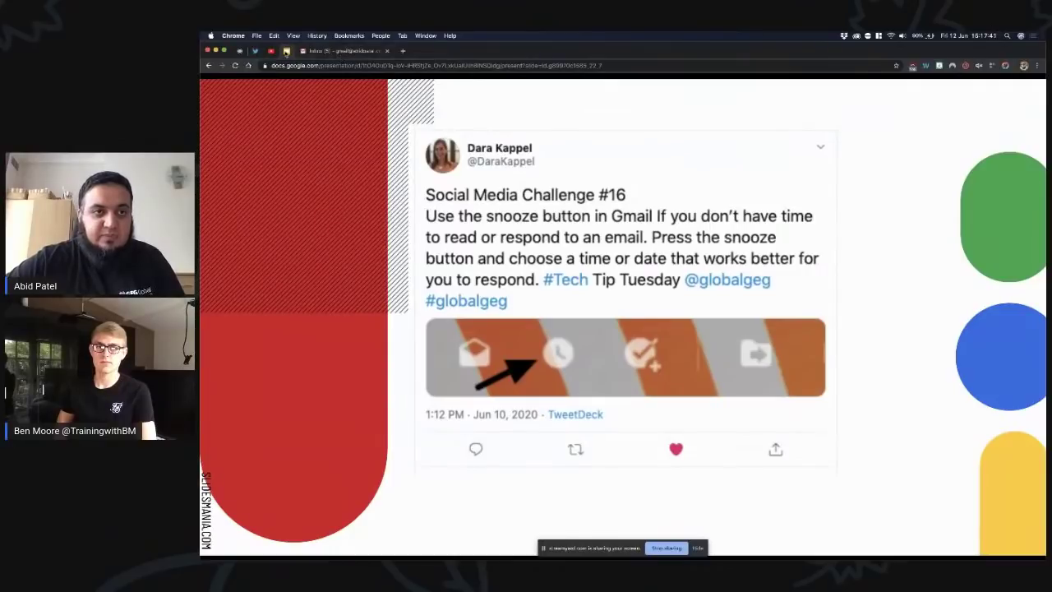
{"action": "key", "text": "Right"}
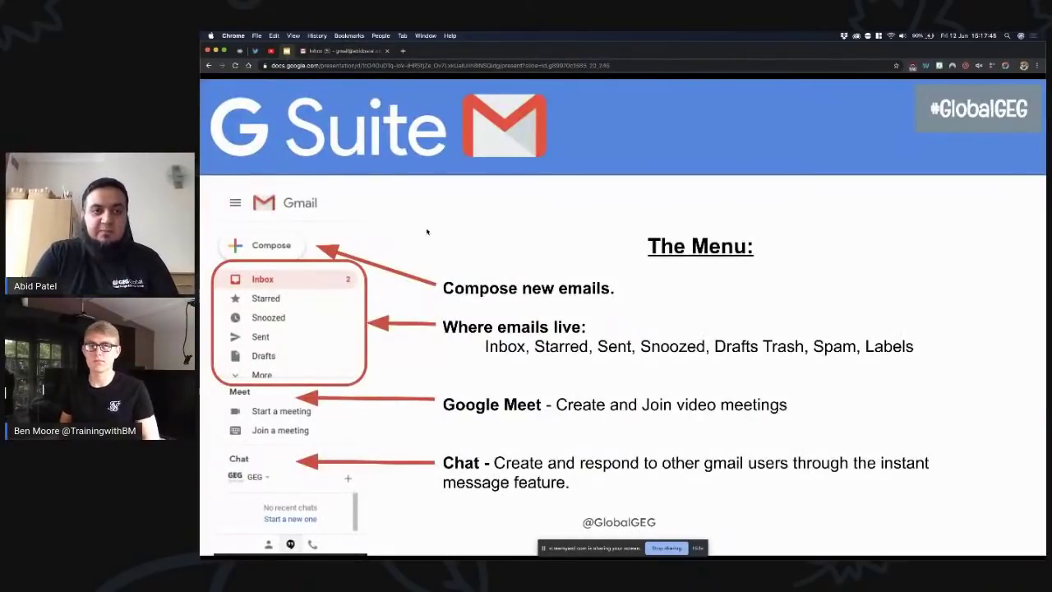
{"action": "left_click", "coordinate": [340, 52]}
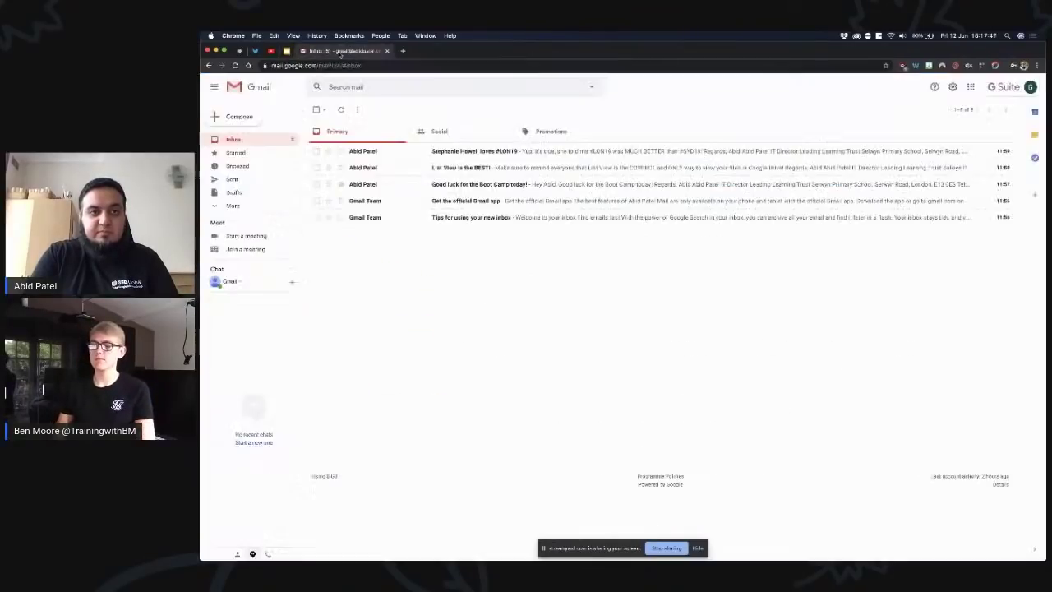
{"action": "left_click", "coordinate": [287, 51]}
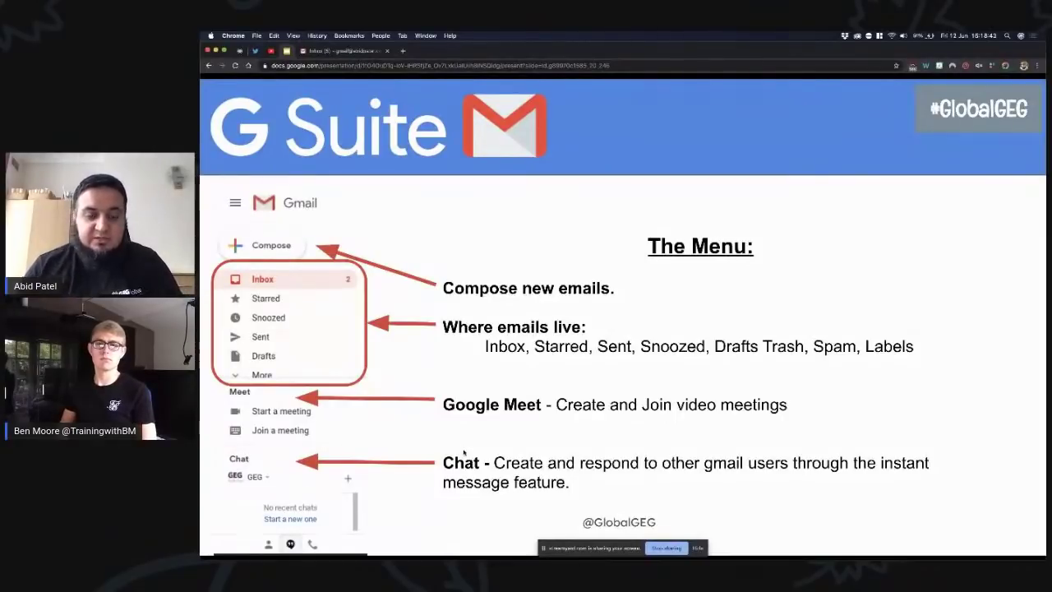
- Switch to Gmail, enlarge the folder list area above Meet and Chat, and expand its hidden folders
{"action": "left_click", "coordinate": [337, 51]}
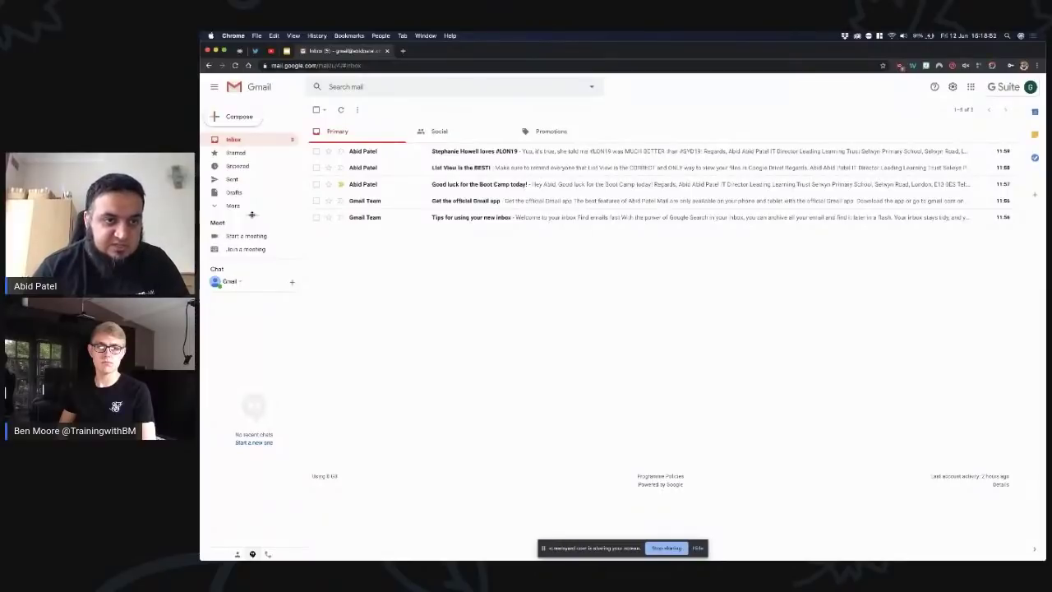
{"action": "left_click_drag", "start_coordinate": [251, 214], "coordinate": [235, 485]}
{"action": "left_click", "coordinate": [217, 206]}
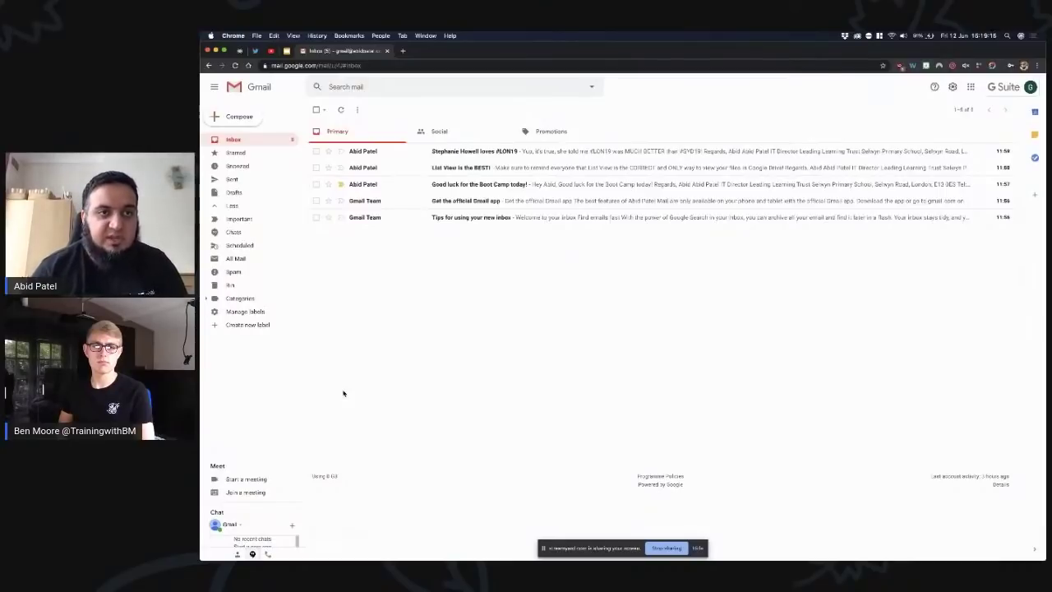
- Advance the presentation to the search bar and categories slide, and view the search suggestions in Gmail
{"action": "left_click", "coordinate": [286, 51]}
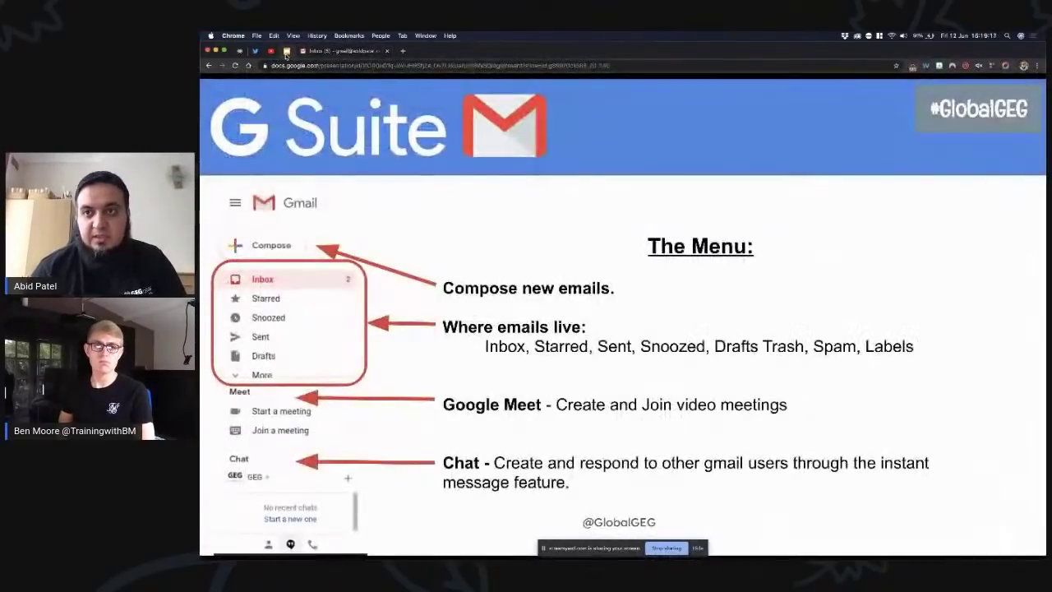
{"action": "key", "text": "Right"}
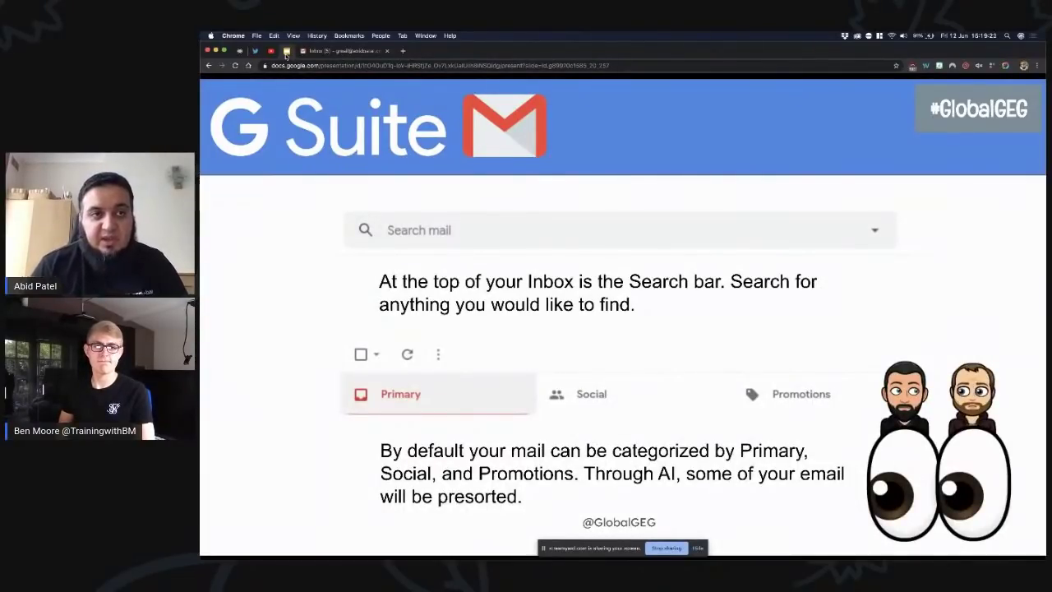
{"action": "left_click", "coordinate": [326, 51]}
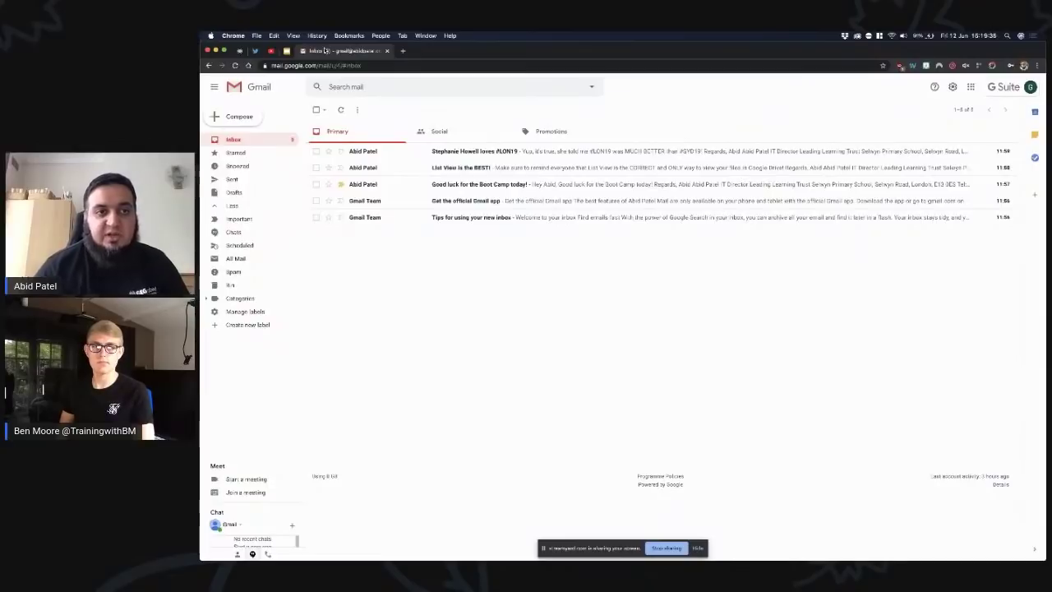
{"action": "left_click", "coordinate": [428, 86]}
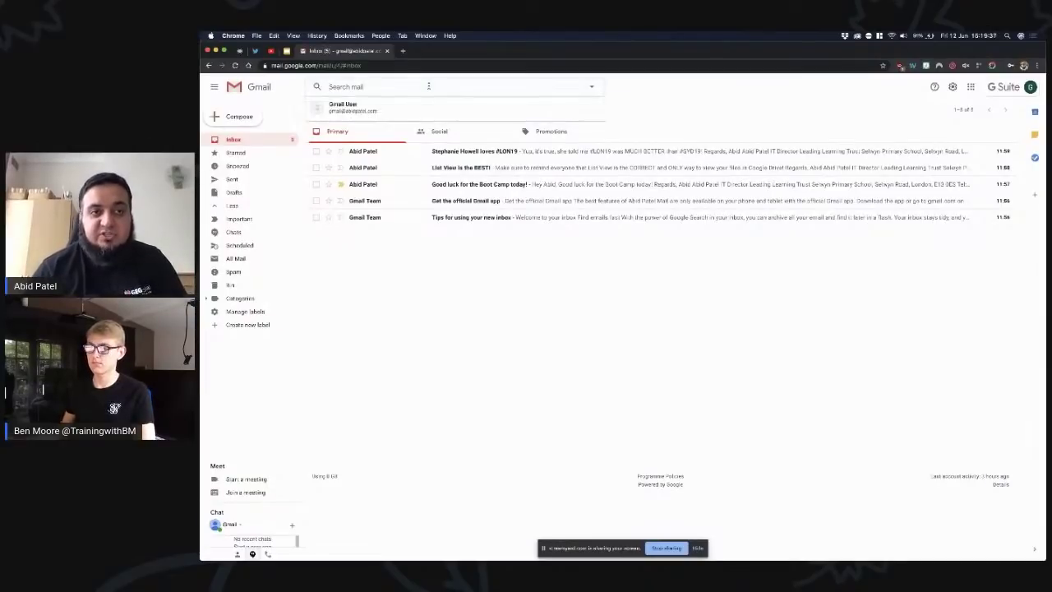
{"action": "left_click", "coordinate": [702, 99]}
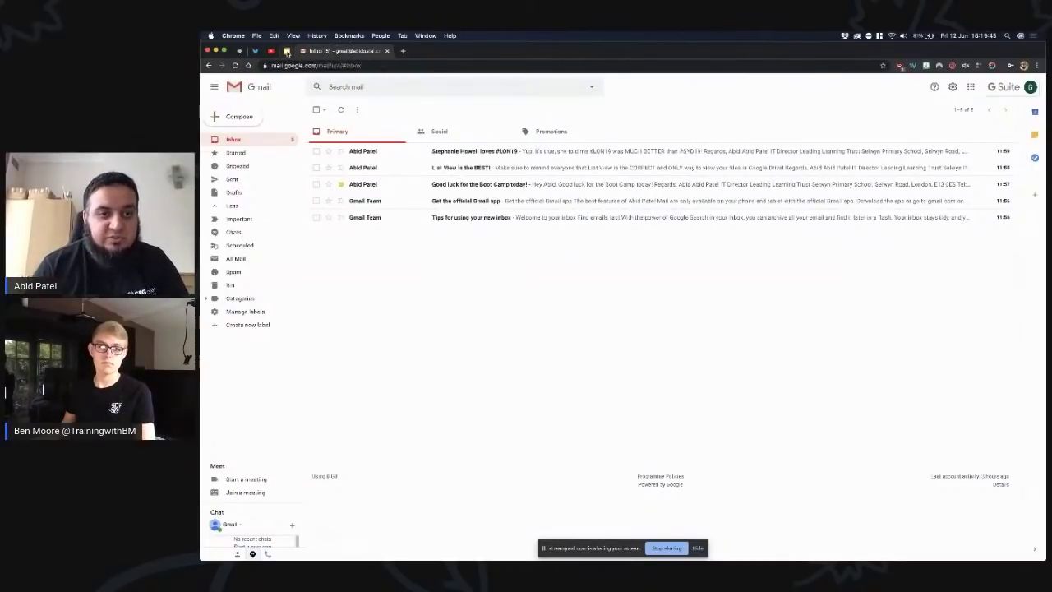
- Return to the presentation and show the slide on the message selection toolbar and side panel
{"action": "left_click", "coordinate": [286, 51]}
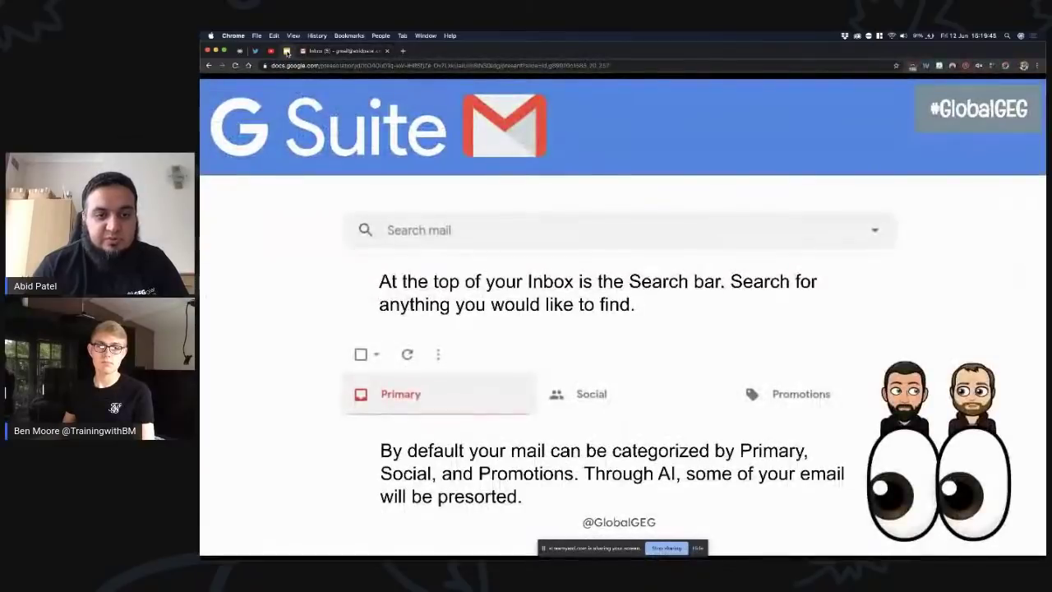
{"action": "left_click", "coordinate": [346, 50]}
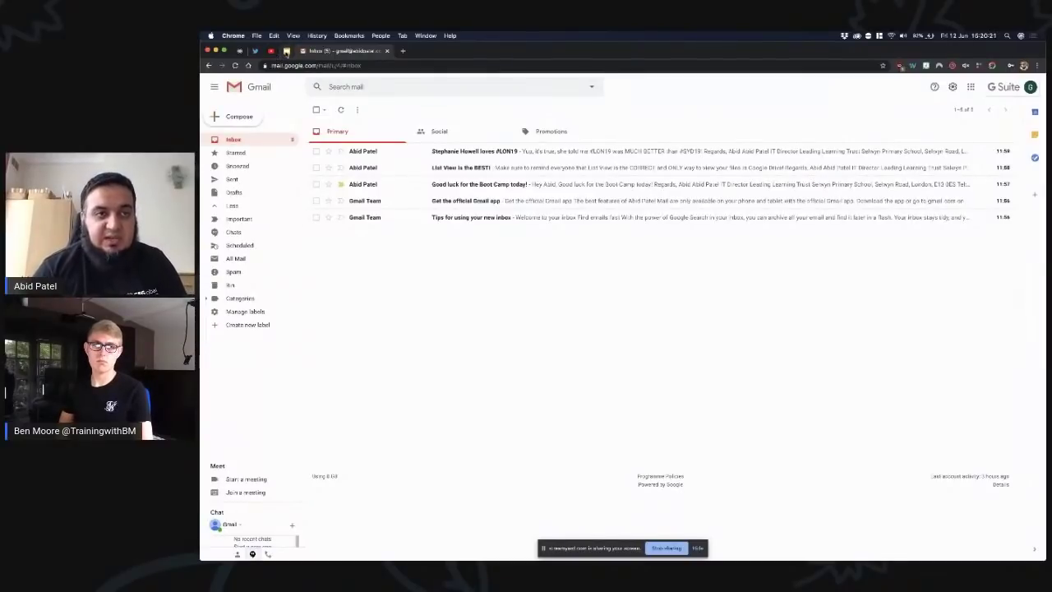
{"action": "left_click", "coordinate": [286, 51]}
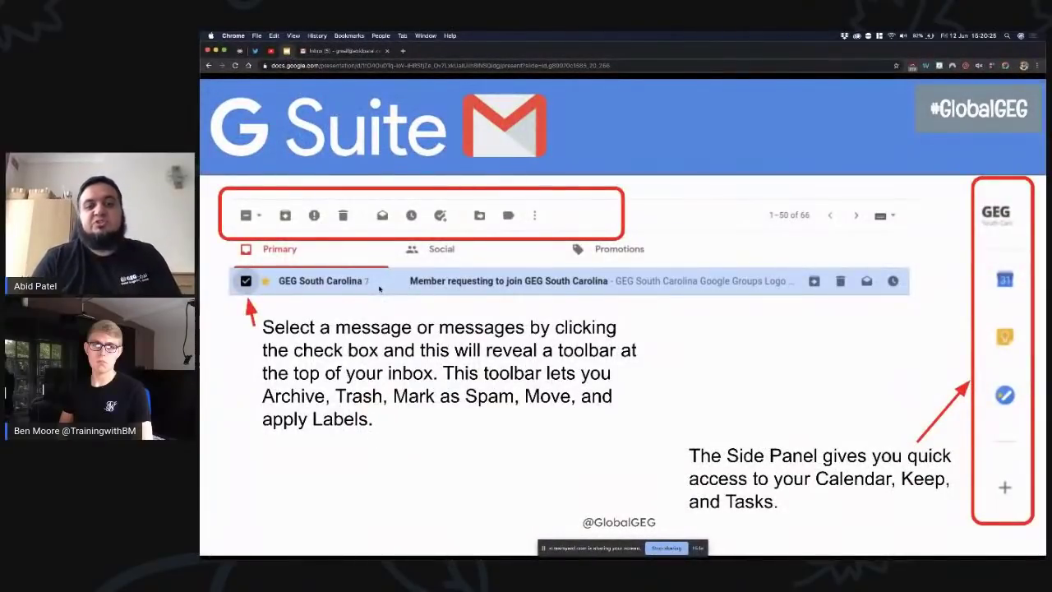
- Select the first email in the Gmail inbox and view the additional actions available for it
{"action": "left_click", "coordinate": [344, 52]}
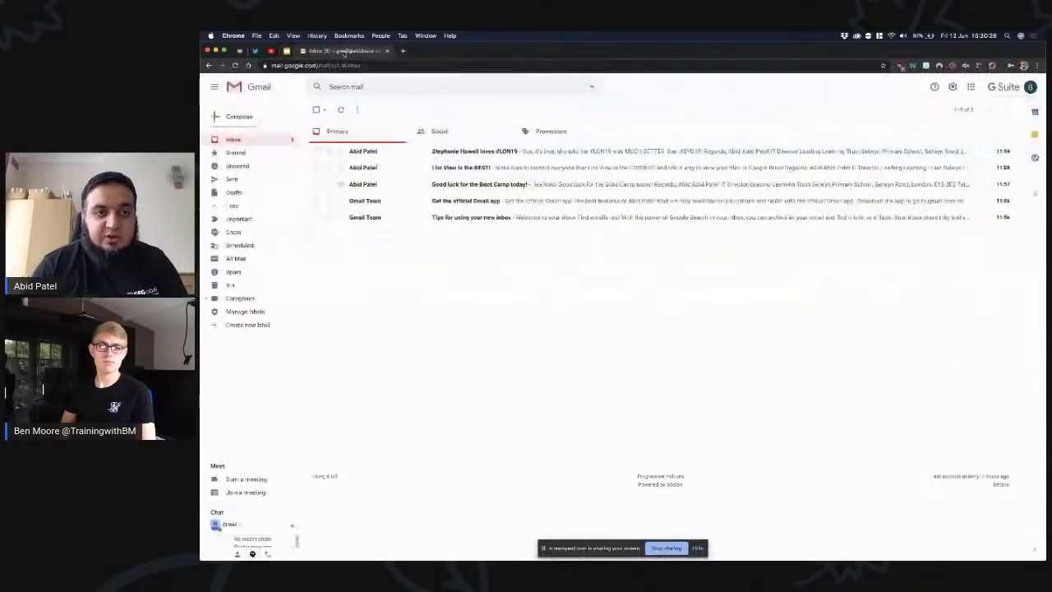
{"action": "left_click", "coordinate": [317, 151]}
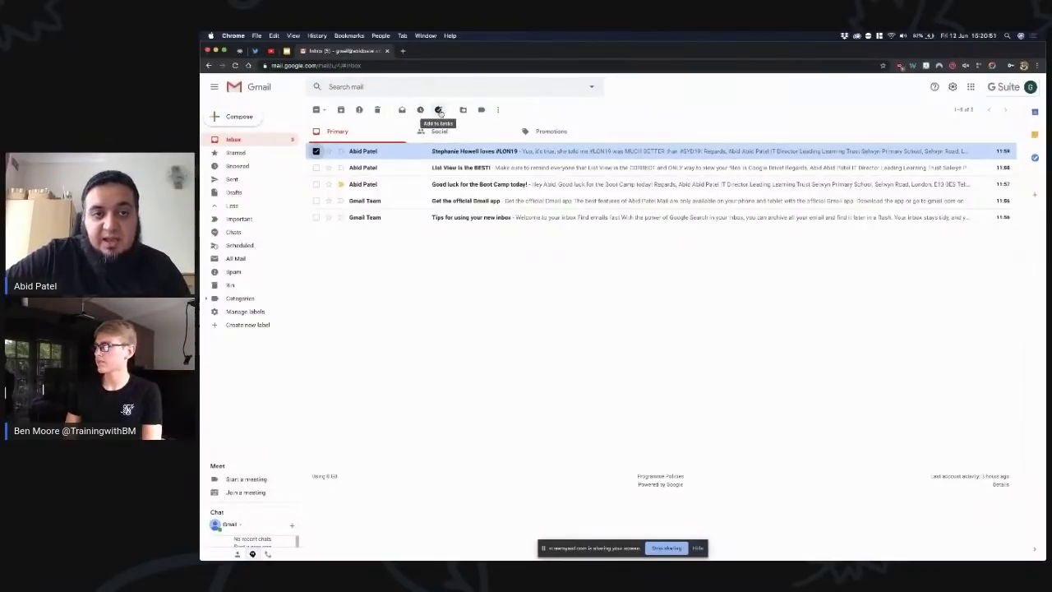
{"action": "left_click", "coordinate": [498, 110]}
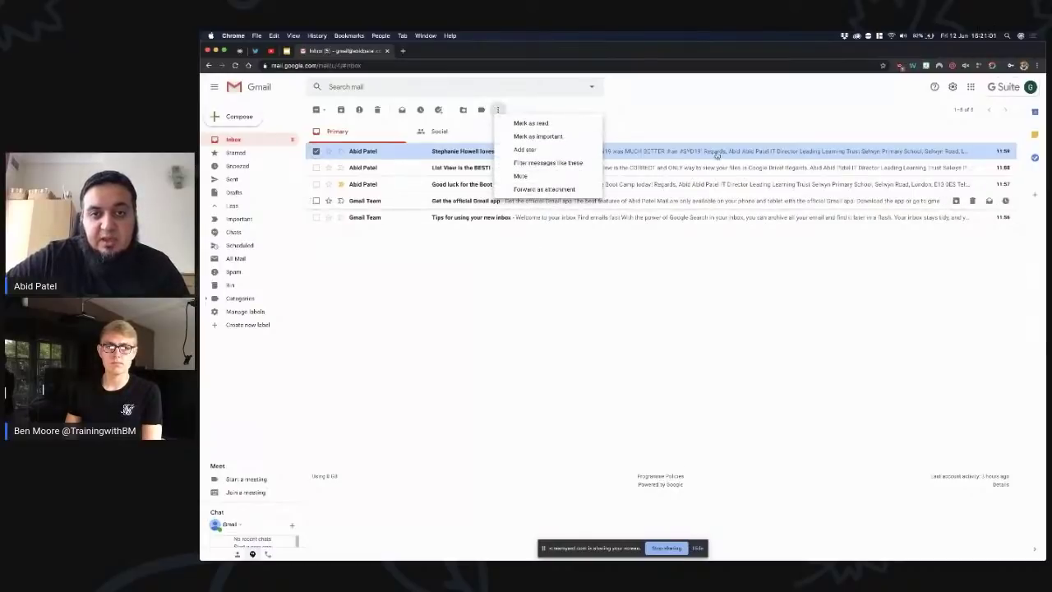
{"action": "key", "text": "Escape"}
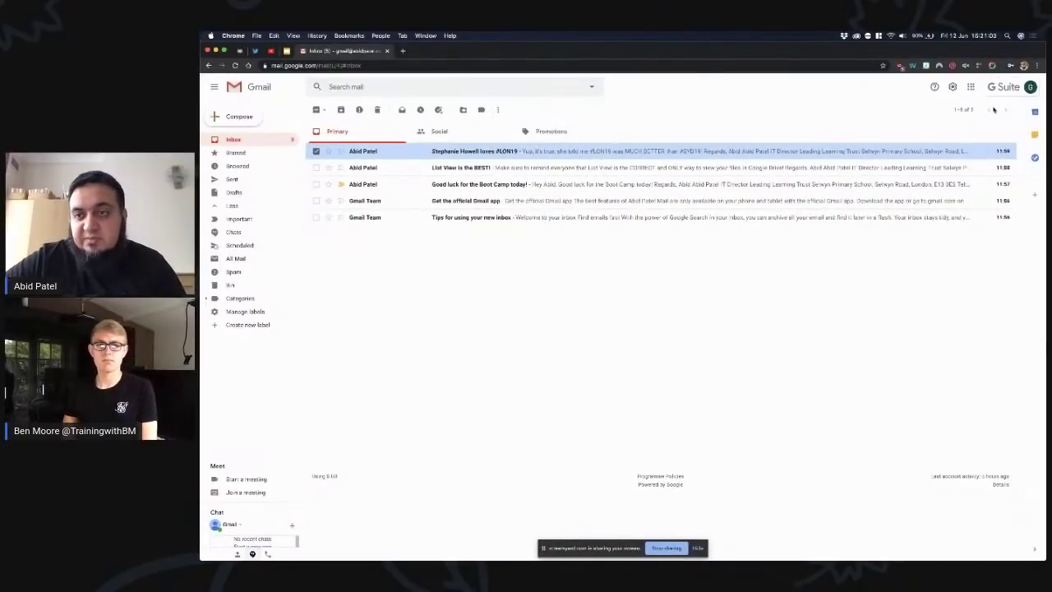
- Open the full Gmail settings, look through the General options, and return to the inbox
{"action": "left_click", "coordinate": [955, 87]}
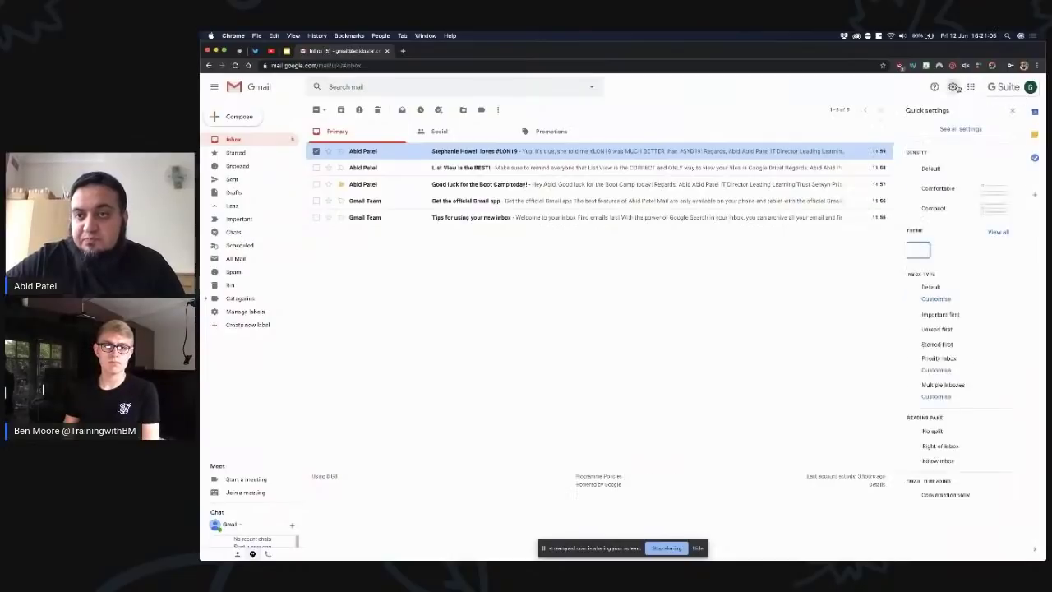
{"action": "left_click", "coordinate": [962, 129]}
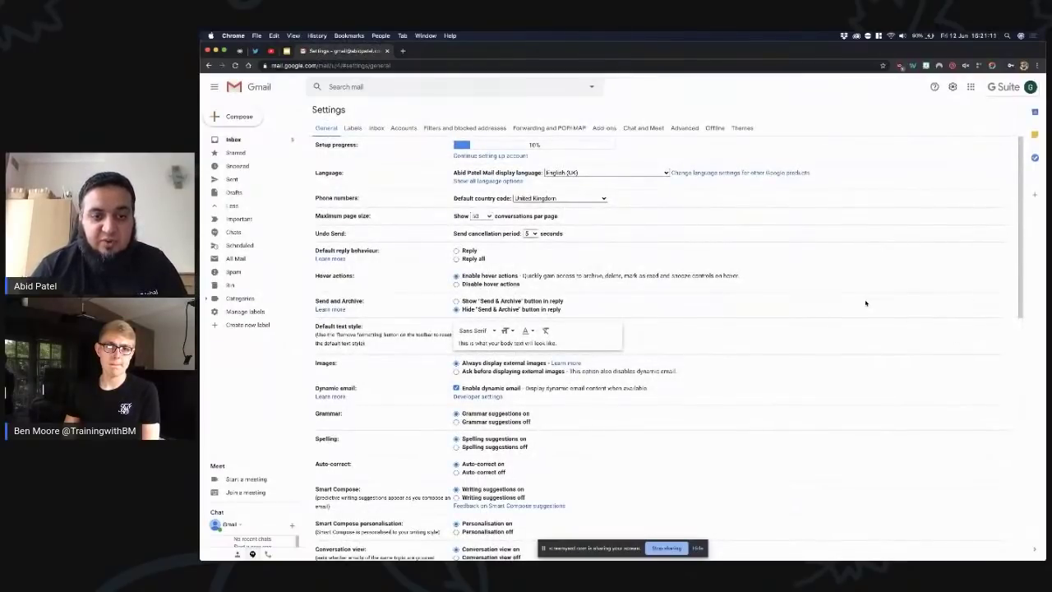
{"action": "scroll", "coordinate": [866, 303], "scroll_direction": "down", "scroll_amount": 3}
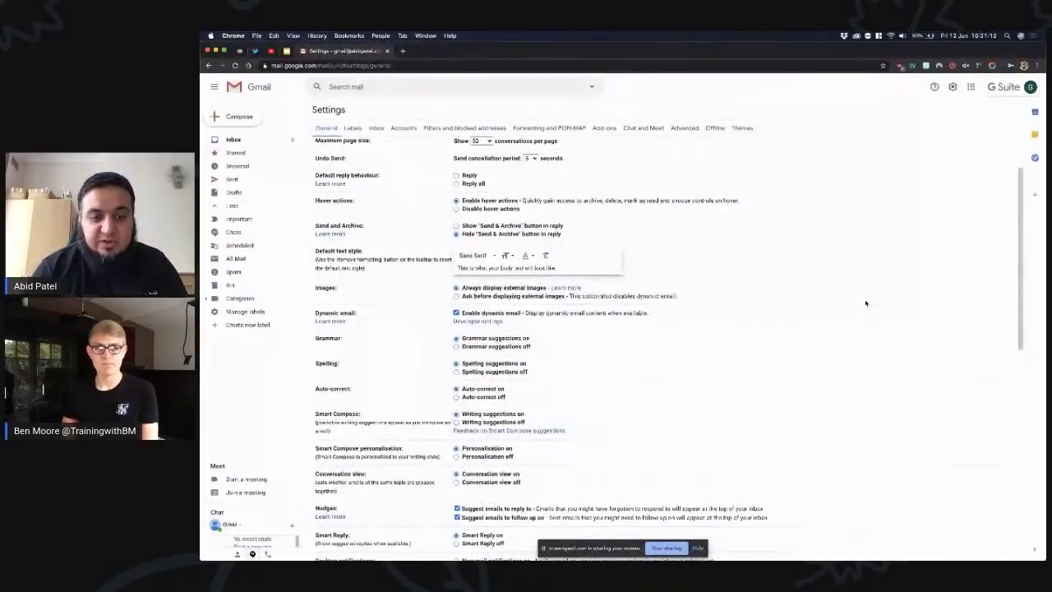
{"action": "scroll", "coordinate": [866, 303], "scroll_direction": "up", "scroll_amount": 1}
{"action": "scroll", "coordinate": [866, 303], "scroll_direction": "up", "scroll_amount": 2}
{"action": "scroll", "coordinate": [866, 303], "scroll_direction": "down", "scroll_amount": 3}
{"action": "scroll", "coordinate": [866, 304], "scroll_direction": "down", "scroll_amount": 10}
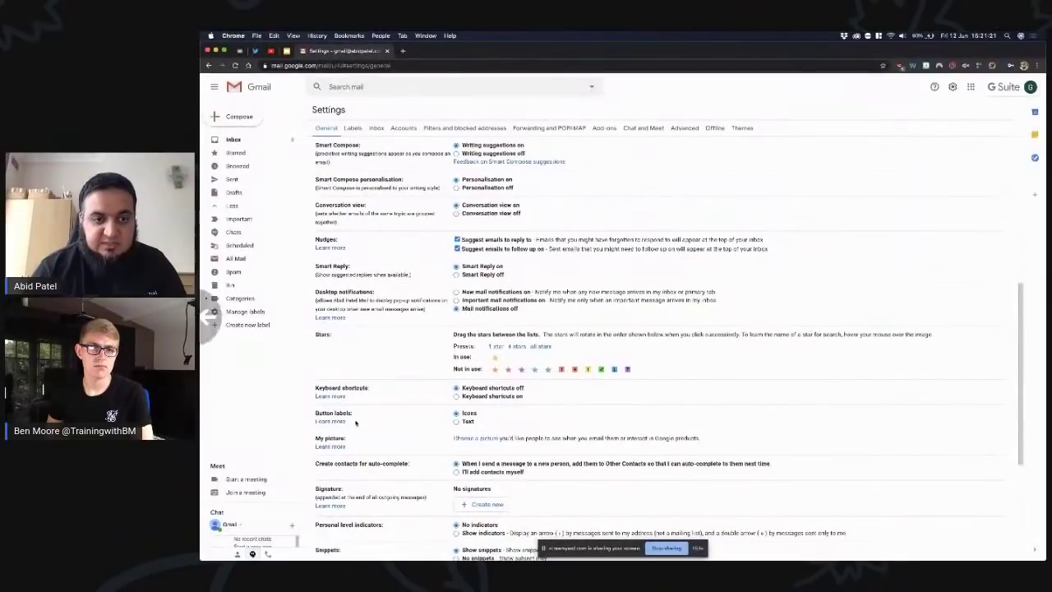
{"action": "key", "text": "super+bracketleft"}
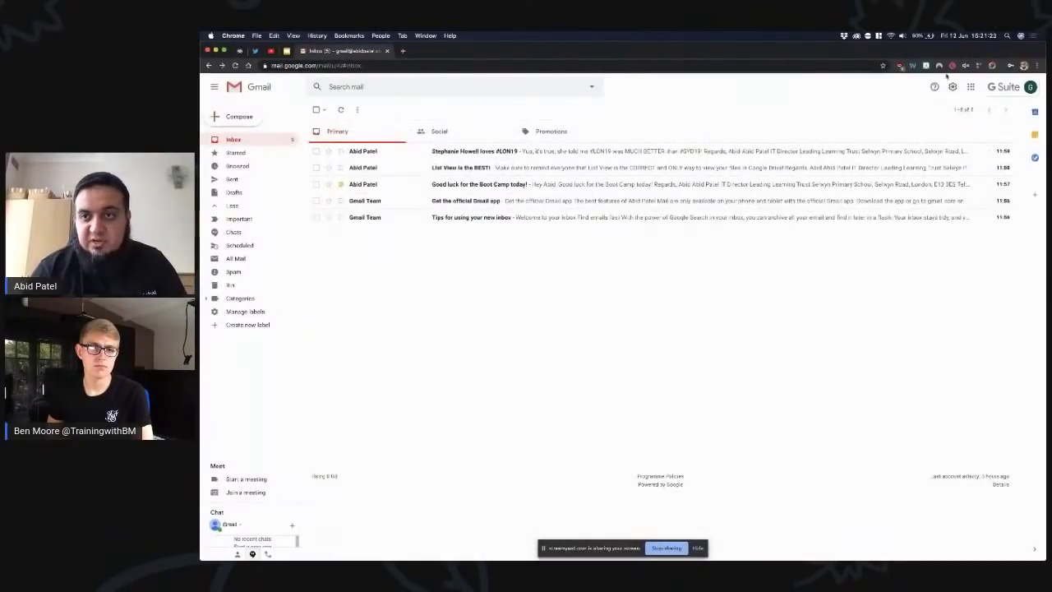
- Change the button labels from icons to Text in Gmail's full General settings and save the changes
{"action": "left_click", "coordinate": [953, 88]}
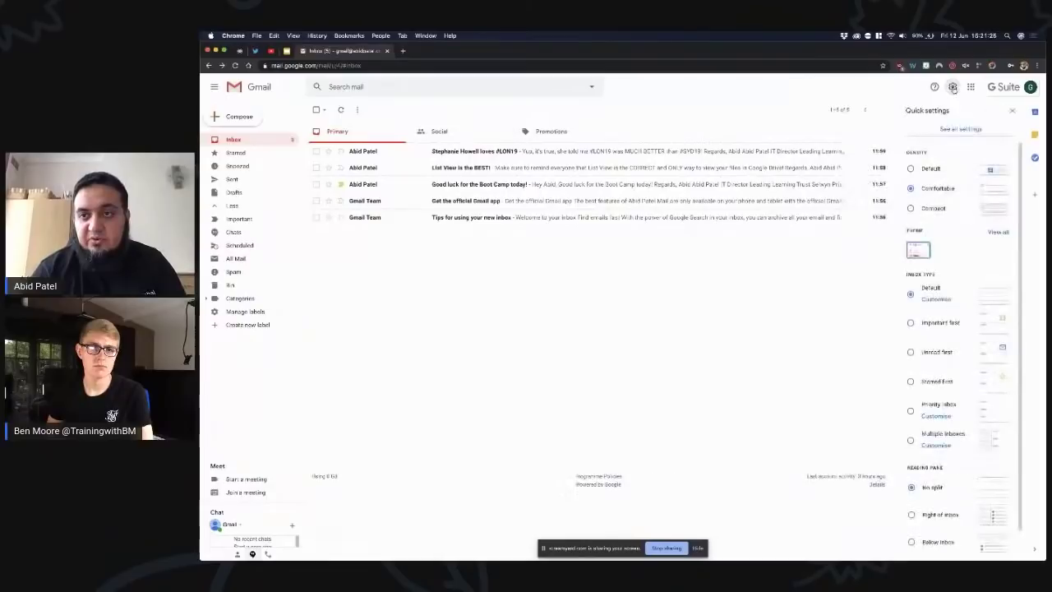
{"action": "left_click", "coordinate": [961, 129]}
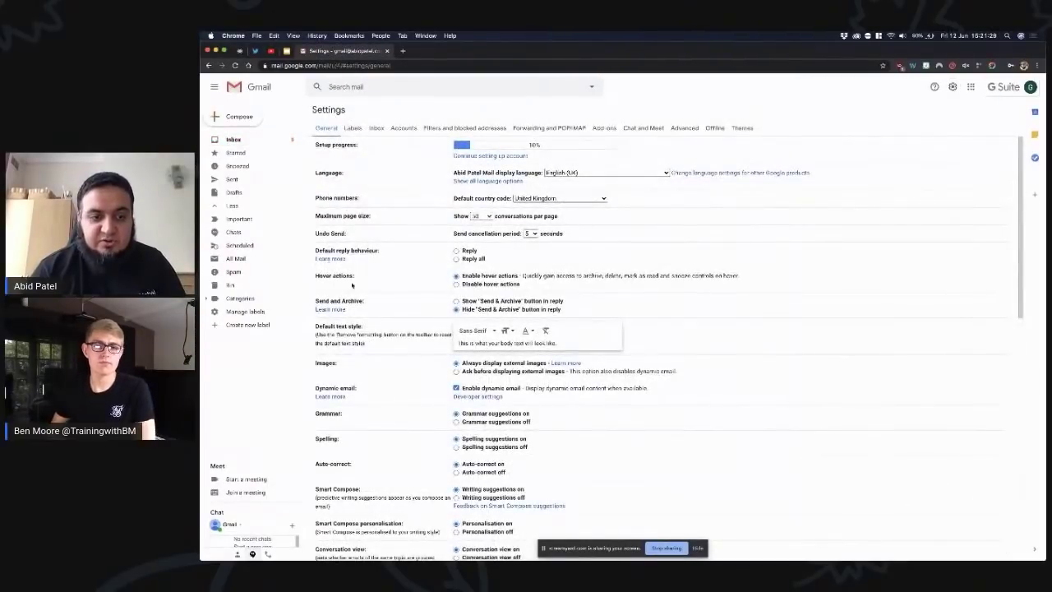
{"action": "scroll", "coordinate": [351, 282], "scroll_direction": "down", "scroll_amount": 10}
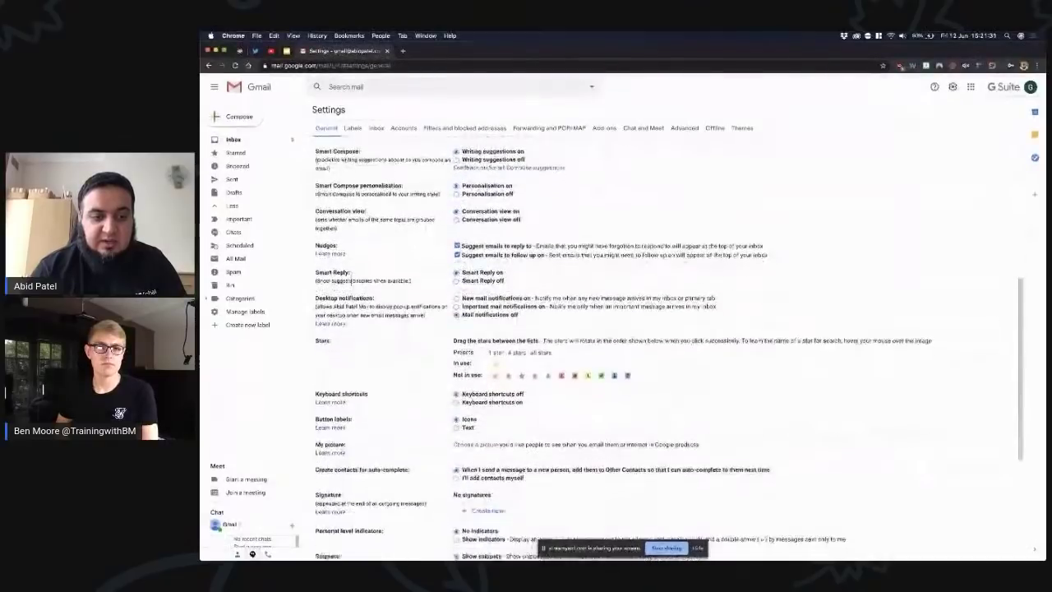
{"action": "scroll", "coordinate": [352, 282], "scroll_direction": "down", "scroll_amount": 6}
{"action": "scroll", "coordinate": [352, 284], "scroll_direction": "up", "scroll_amount": 6}
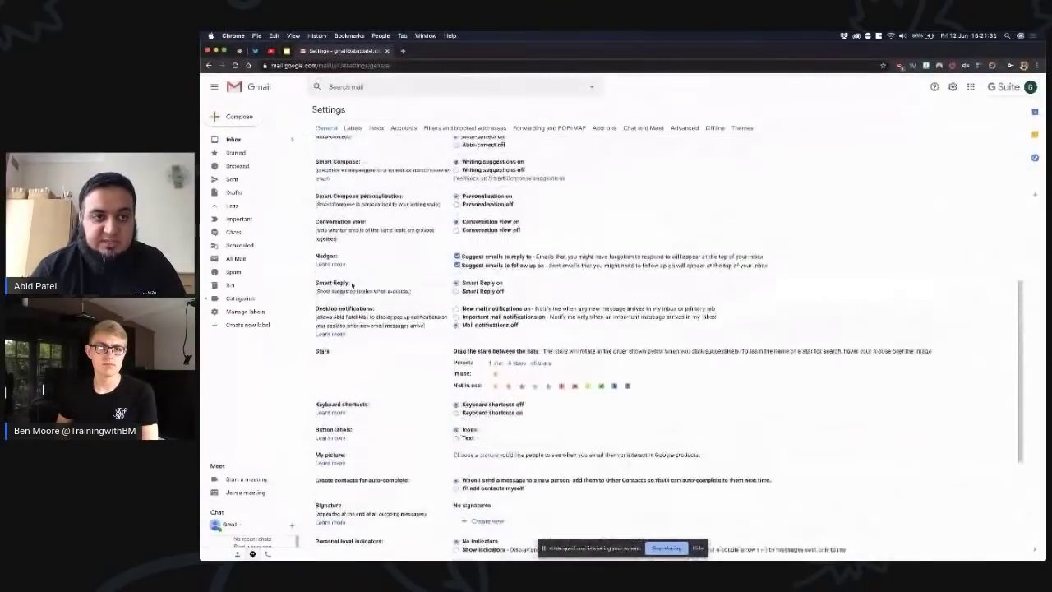
{"action": "scroll", "coordinate": [352, 284], "scroll_direction": "up", "scroll_amount": 9}
{"action": "scroll", "coordinate": [352, 285], "scroll_direction": "down", "scroll_amount": 4}
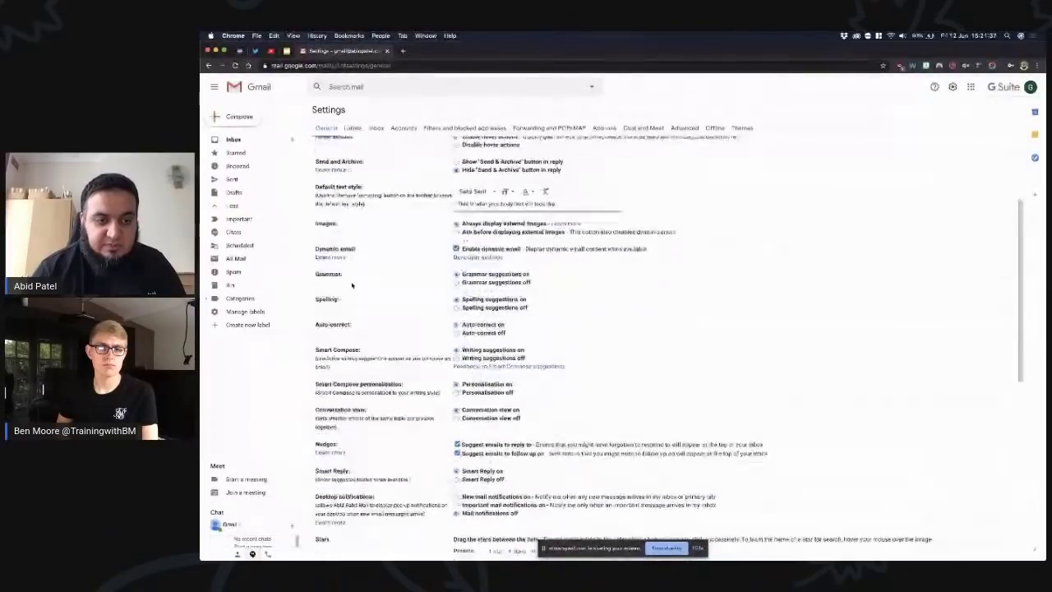
{"action": "scroll", "coordinate": [352, 285], "scroll_direction": "up", "scroll_amount": 7}
{"action": "scroll", "coordinate": [352, 285], "scroll_direction": "down", "scroll_amount": 10}
{"action": "scroll", "coordinate": [351, 285], "scroll_direction": "down", "scroll_amount": 5}
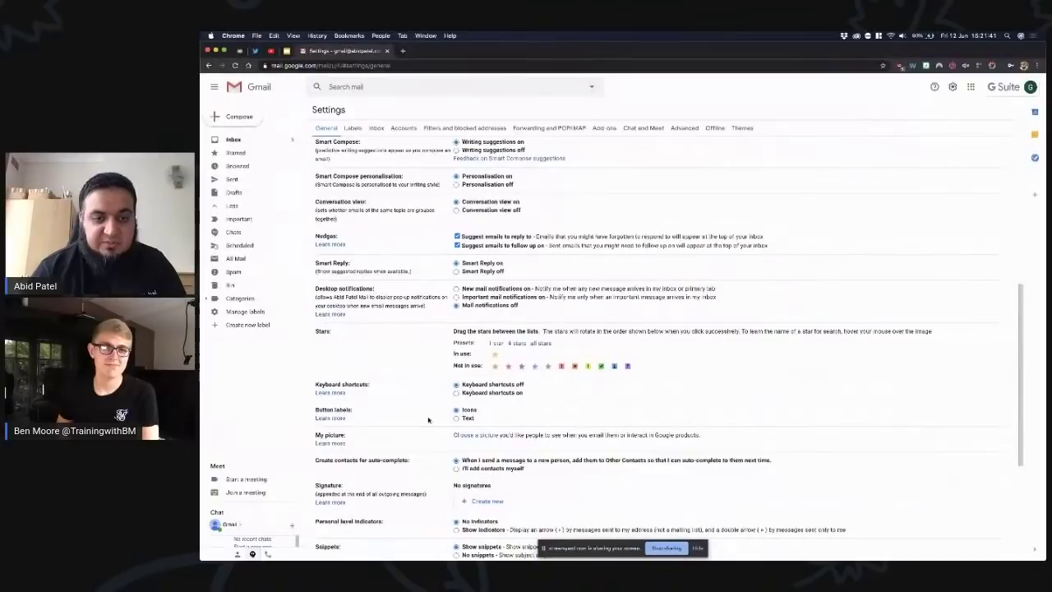
{"action": "left_click", "coordinate": [456, 418]}
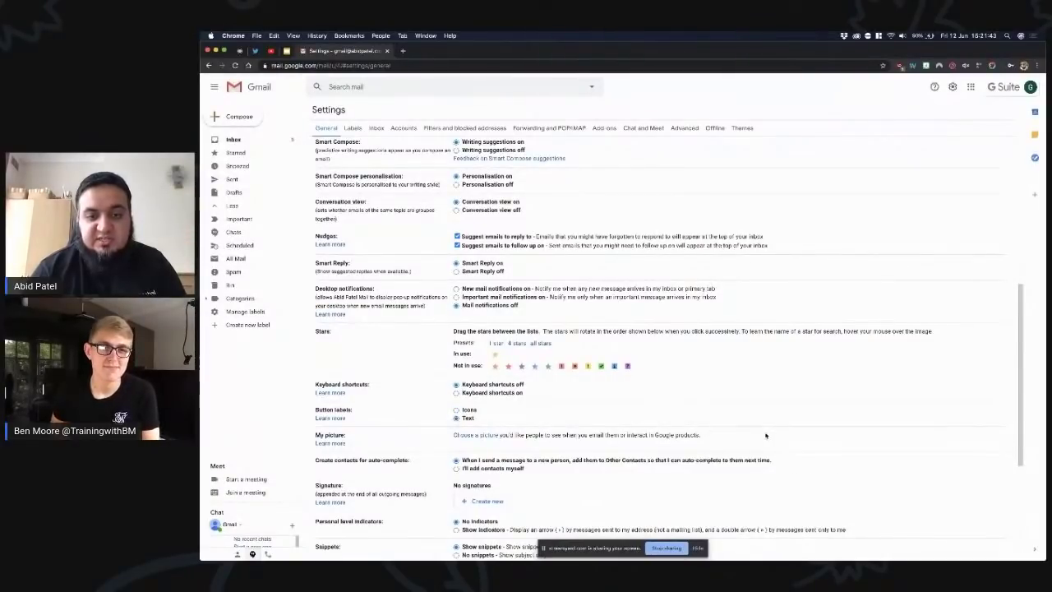
{"action": "scroll", "coordinate": [792, 423], "scroll_direction": "down", "scroll_amount": 8}
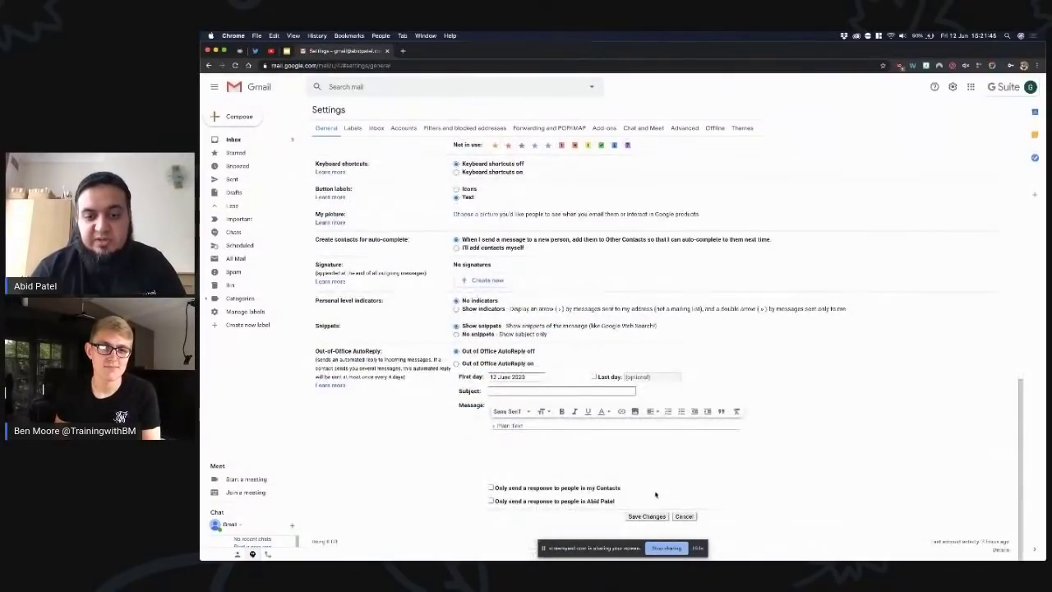
{"action": "left_click", "coordinate": [644, 517]}
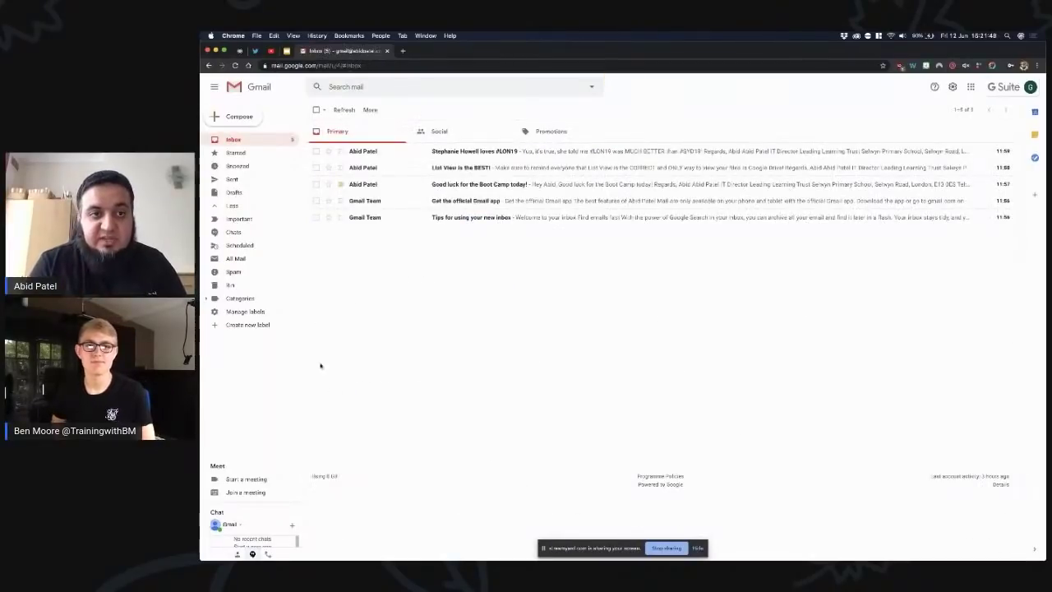
- Select the first inbox email to view the text-labelled toolbar, and switch back to the presentation
{"action": "left_click", "coordinate": [316, 151]}
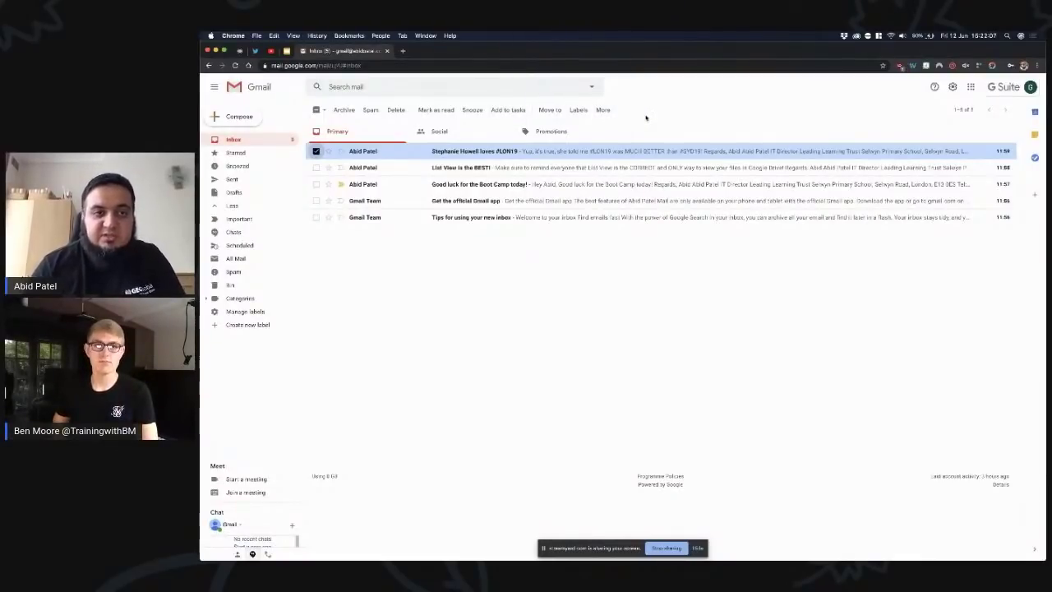
{"action": "left_click", "coordinate": [287, 51]}
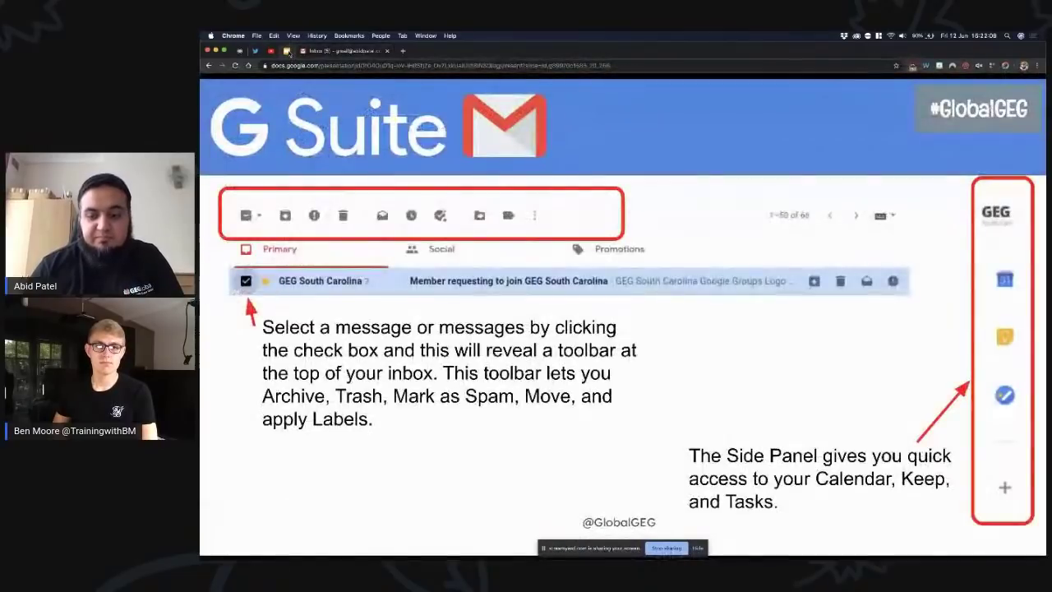
- Advance the presentation, and set the Gmail inbox type to Priority Inbox in the quick settings
{"action": "key", "text": "Right"}
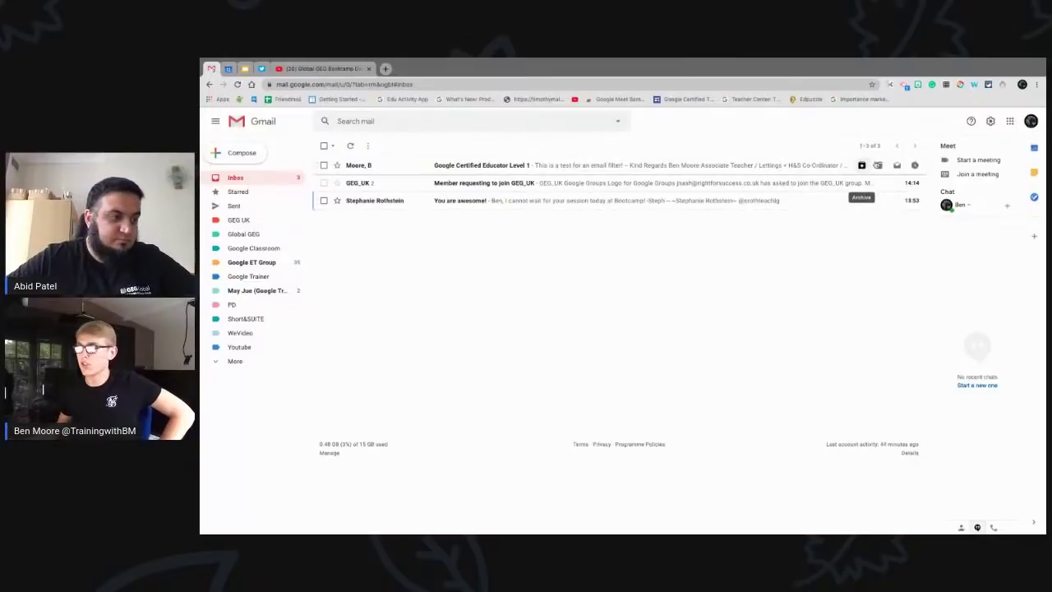
{"action": "left_click", "coordinate": [992, 121]}
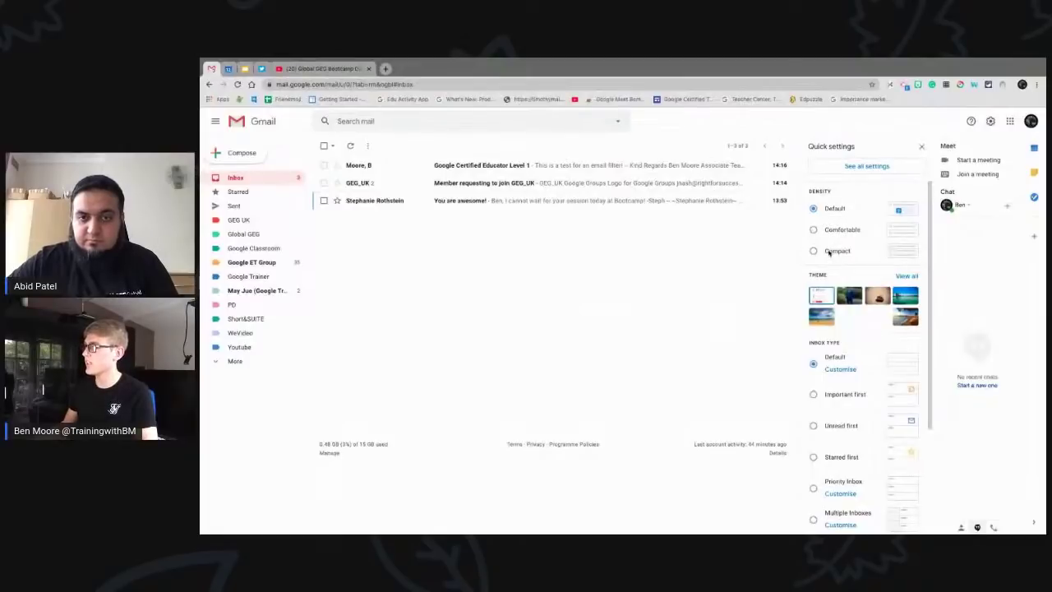
{"action": "scroll", "coordinate": [829, 253], "scroll_direction": "down", "scroll_amount": 1}
{"action": "scroll", "coordinate": [830, 308], "scroll_direction": "down", "scroll_amount": 1}
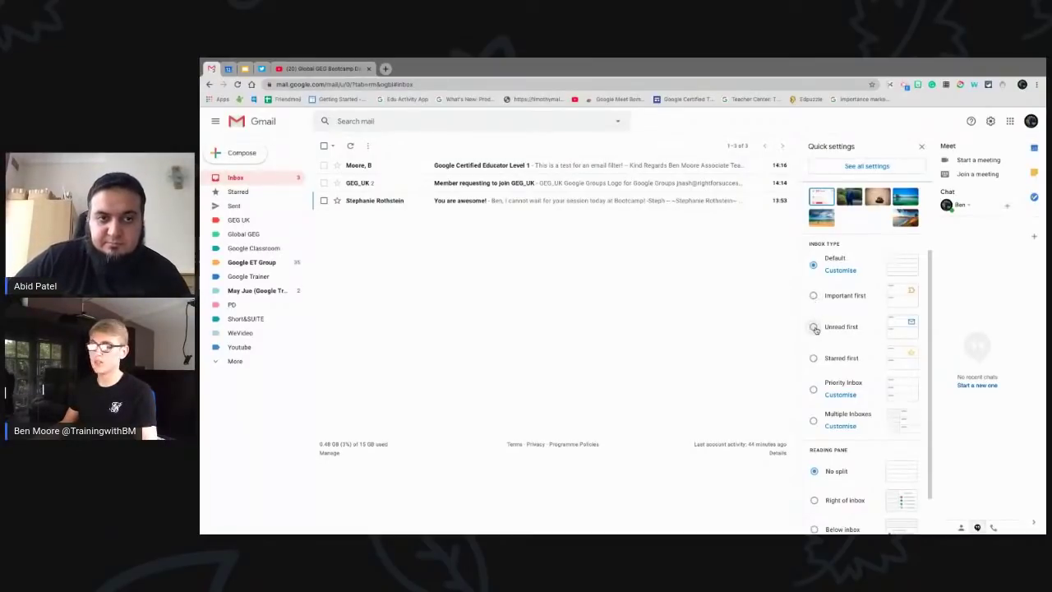
{"action": "left_click", "coordinate": [814, 391]}
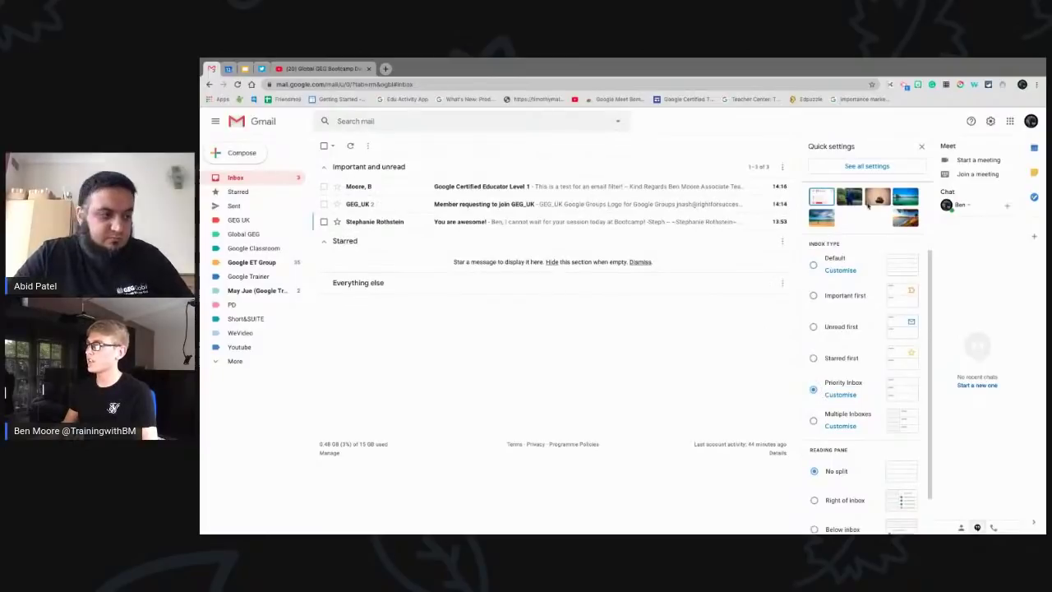
{"action": "left_click", "coordinate": [921, 147]}
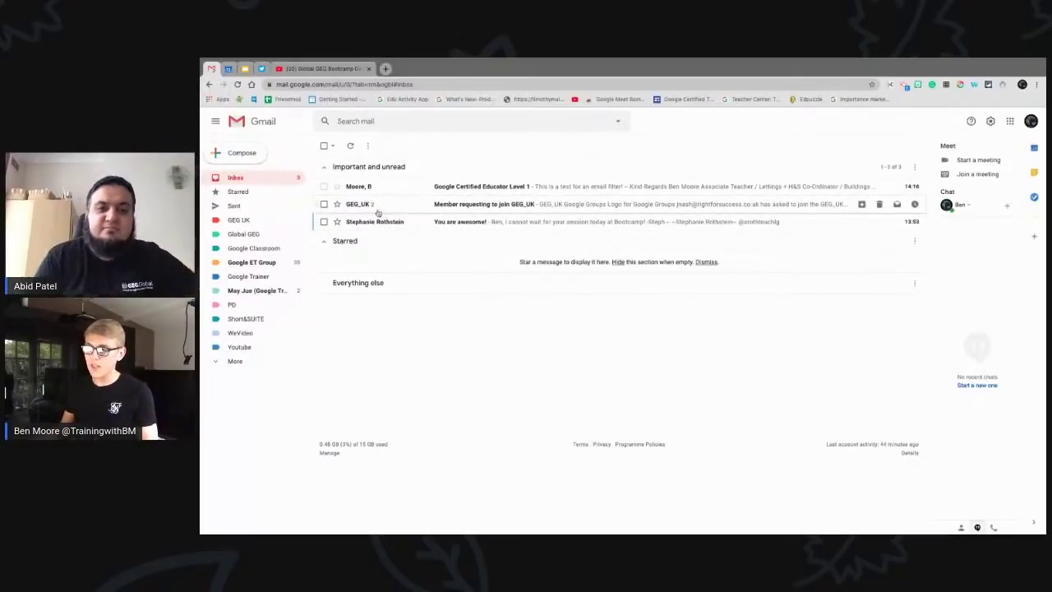
- Star the GEG_UK membership request email and mark it as read, refreshing the inbox to regroup it
{"action": "left_click", "coordinate": [336, 204]}
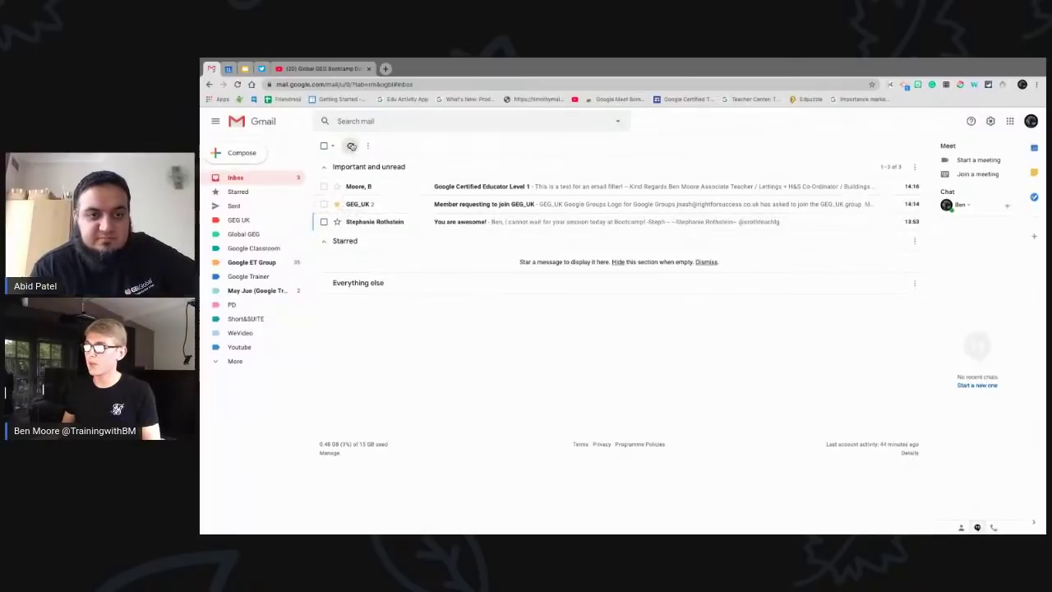
{"action": "left_click", "coordinate": [323, 204]}
{"action": "left_click", "coordinate": [415, 145]}
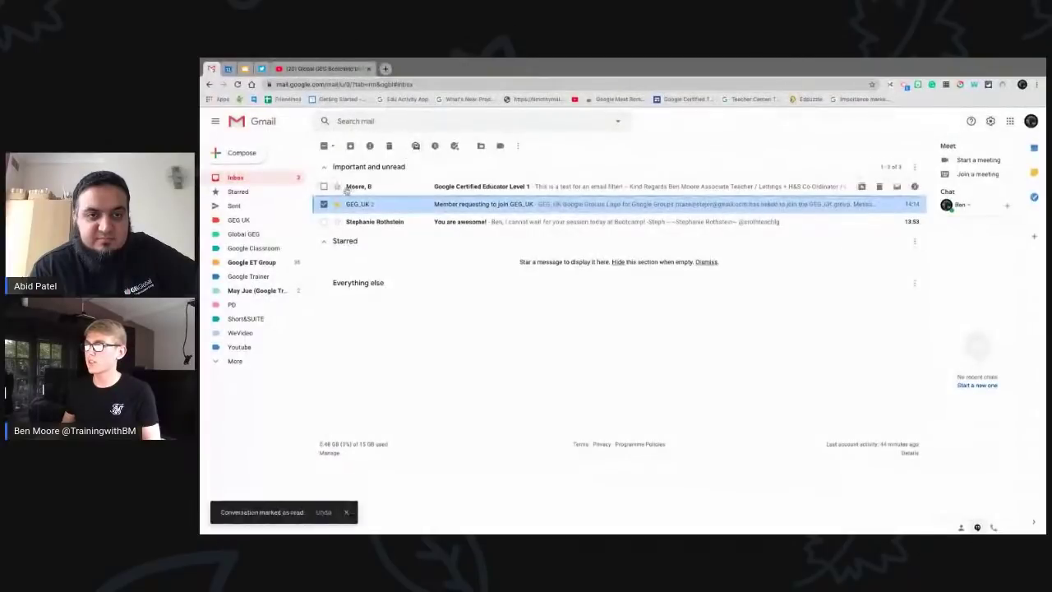
{"action": "left_click", "coordinate": [324, 203]}
{"action": "left_click", "coordinate": [350, 146]}
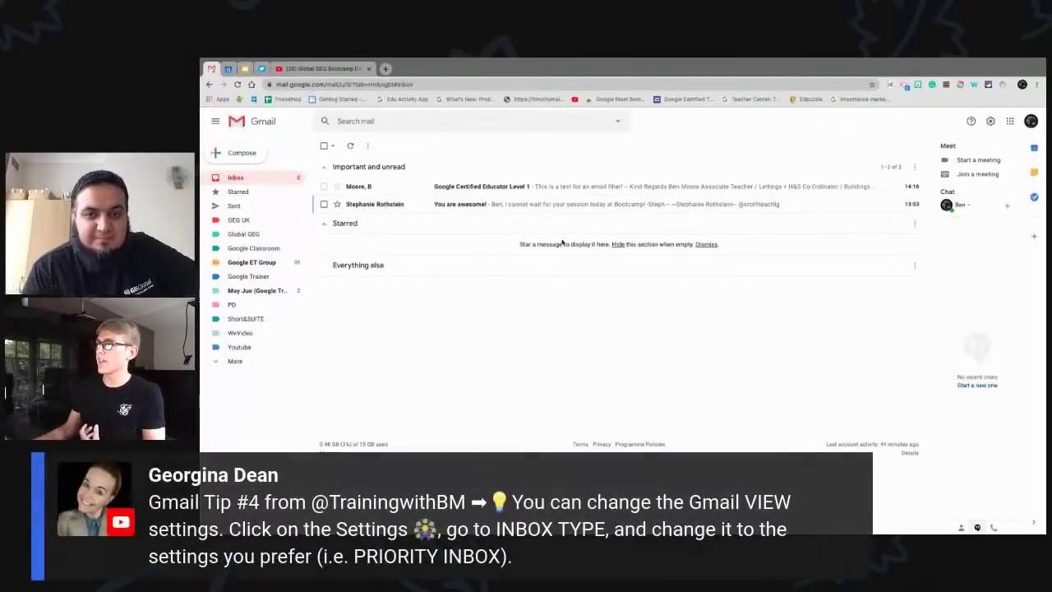
{"action": "left_click", "coordinate": [237, 86]}
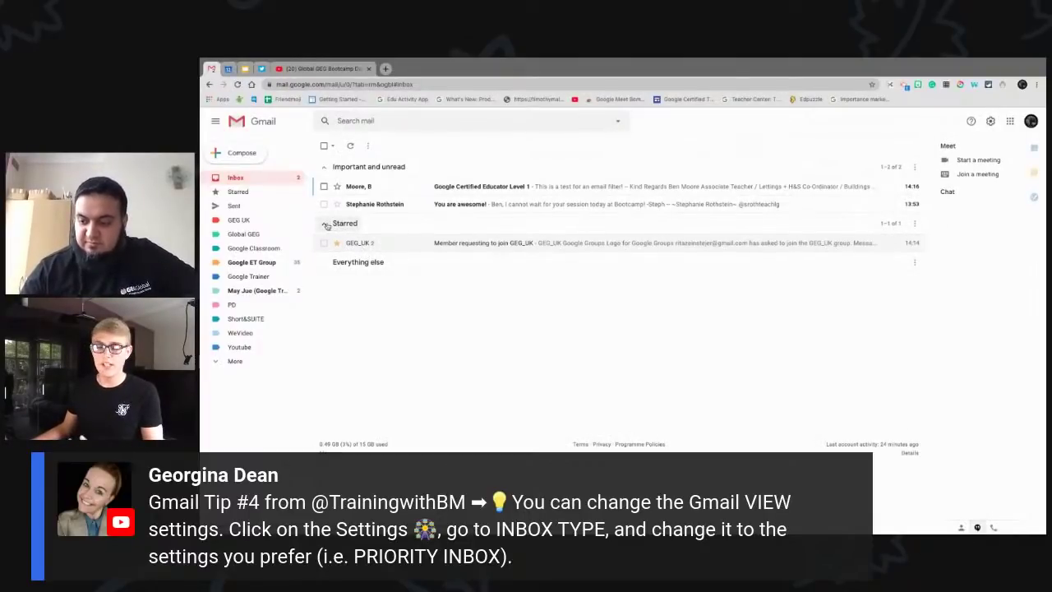
- Collapse and re-expand the Starred and the Important and unread sections of the inbox
{"action": "left_click", "coordinate": [326, 225]}
{"action": "left_click", "coordinate": [326, 224]}
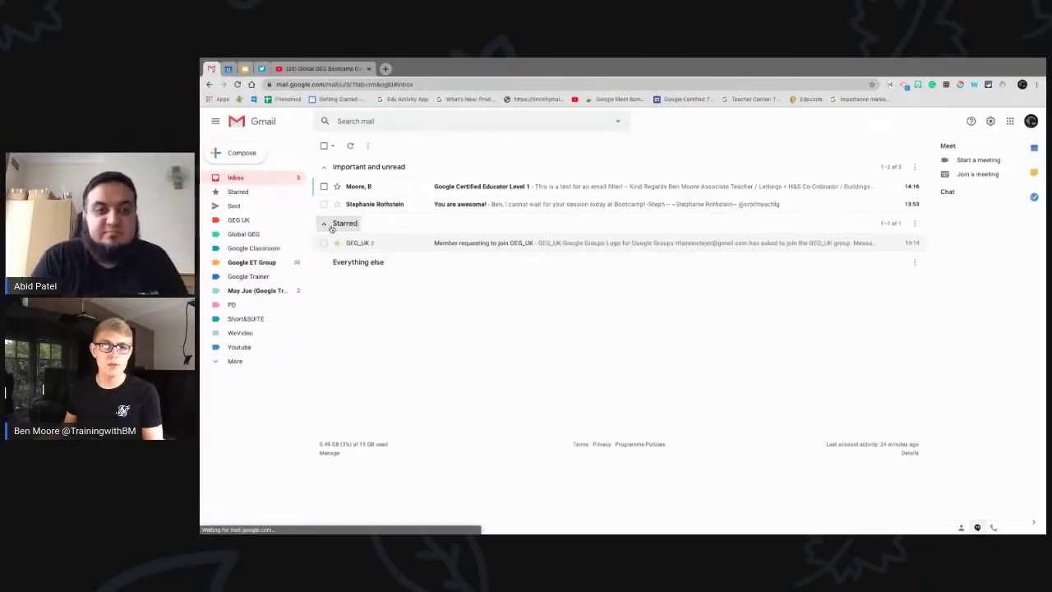
{"action": "left_click", "coordinate": [325, 225]}
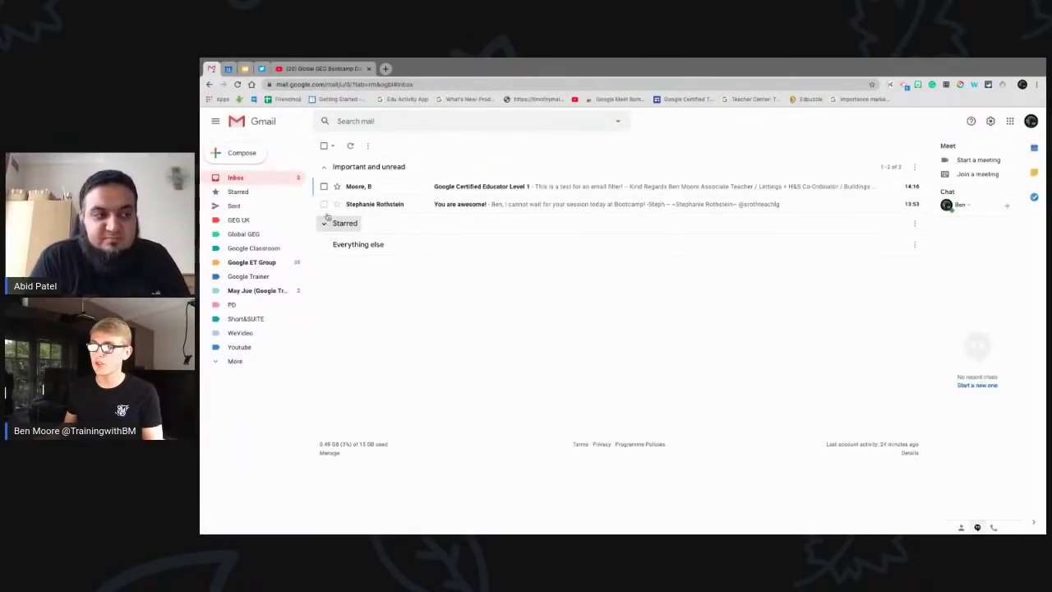
{"action": "left_click", "coordinate": [326, 167]}
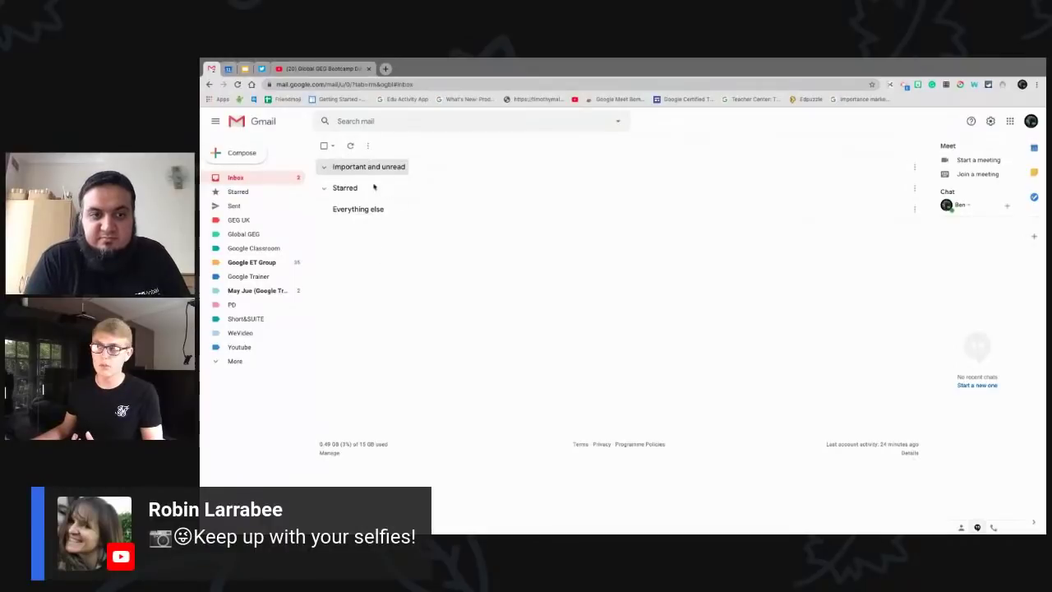
{"action": "left_click", "coordinate": [326, 168]}
{"action": "left_click", "coordinate": [324, 224]}
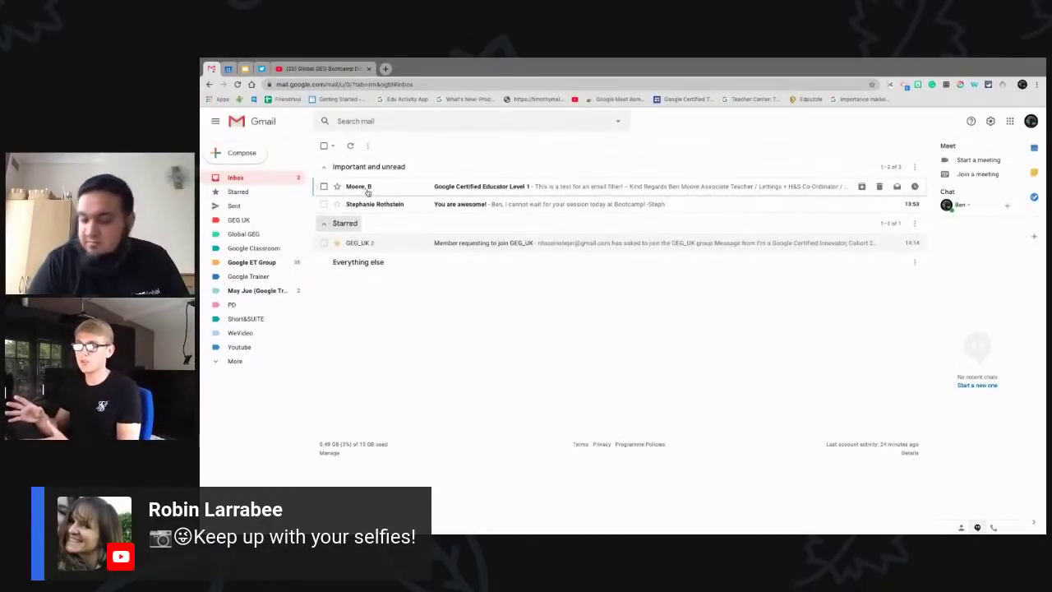
{"action": "mouse_move", "coordinate": [368, 191]}
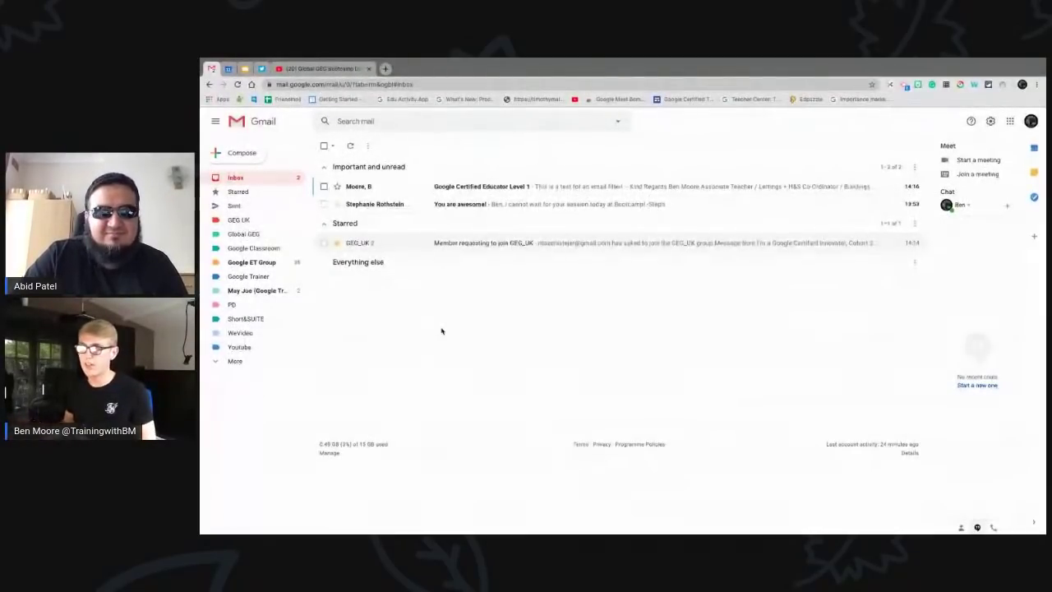
- Switch to the Google Slides presentation to show the Search Mail slide, and return to Gmail
{"action": "left_click", "coordinate": [244, 68]}
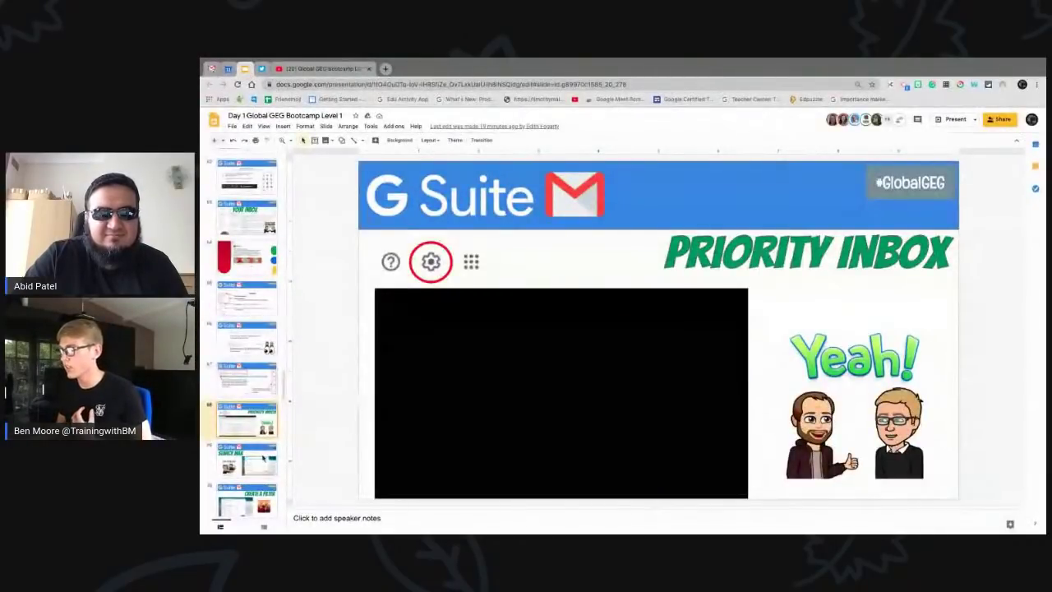
{"action": "left_click", "coordinate": [263, 454]}
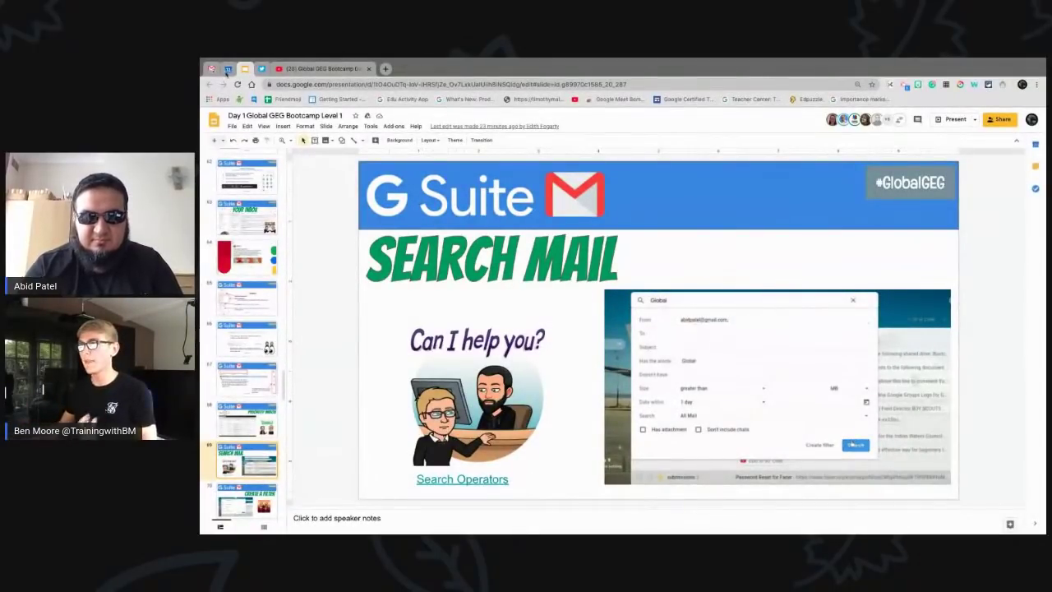
{"action": "left_click", "coordinate": [211, 69]}
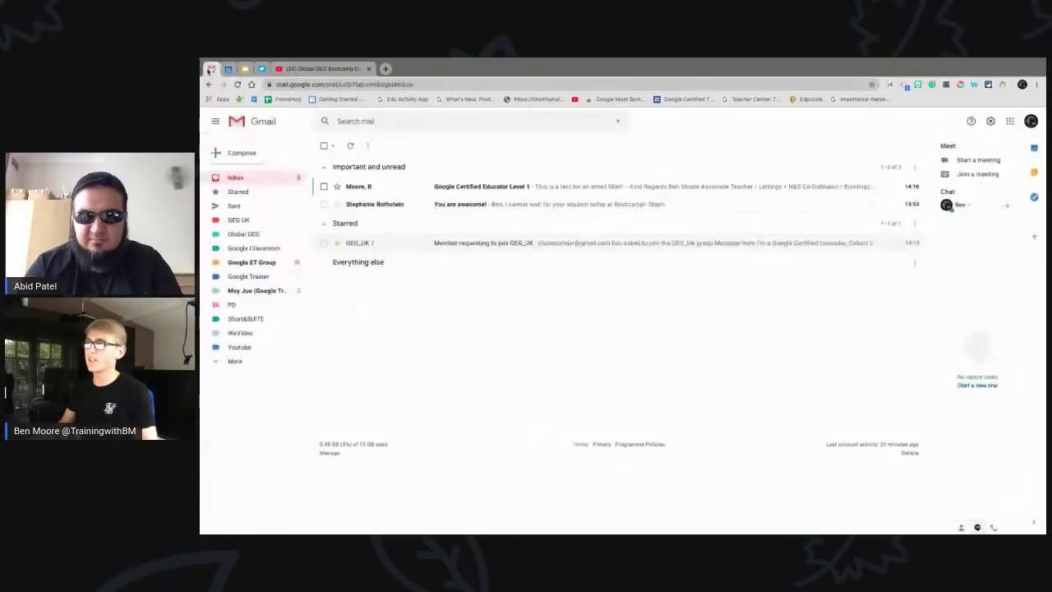
- Open the advanced mail search options and fill in the sender with the suggested contact's e-mail
{"action": "left_click", "coordinate": [400, 122]}
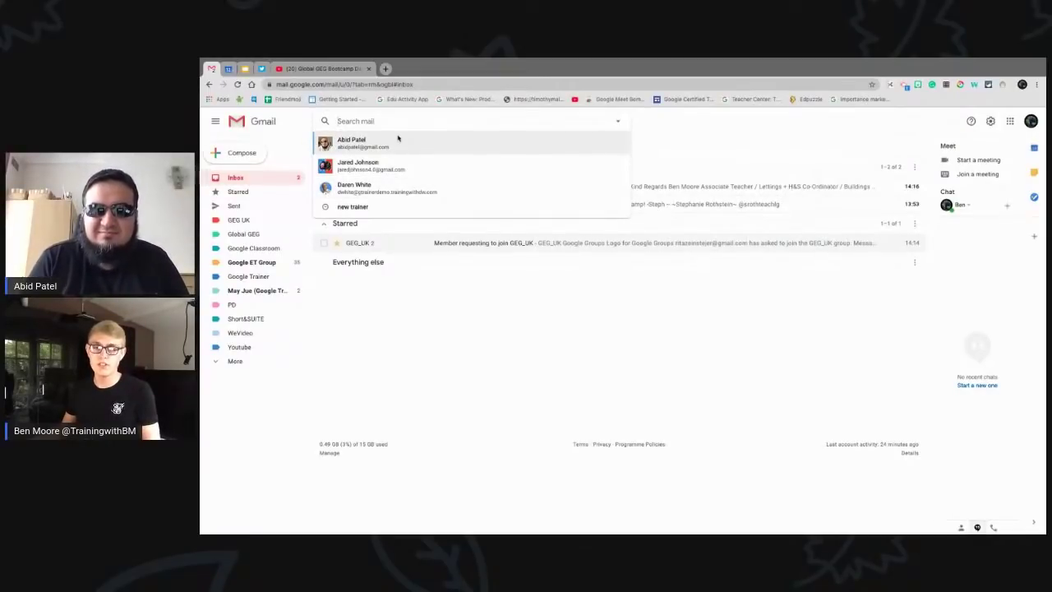
{"action": "left_click", "coordinate": [619, 123]}
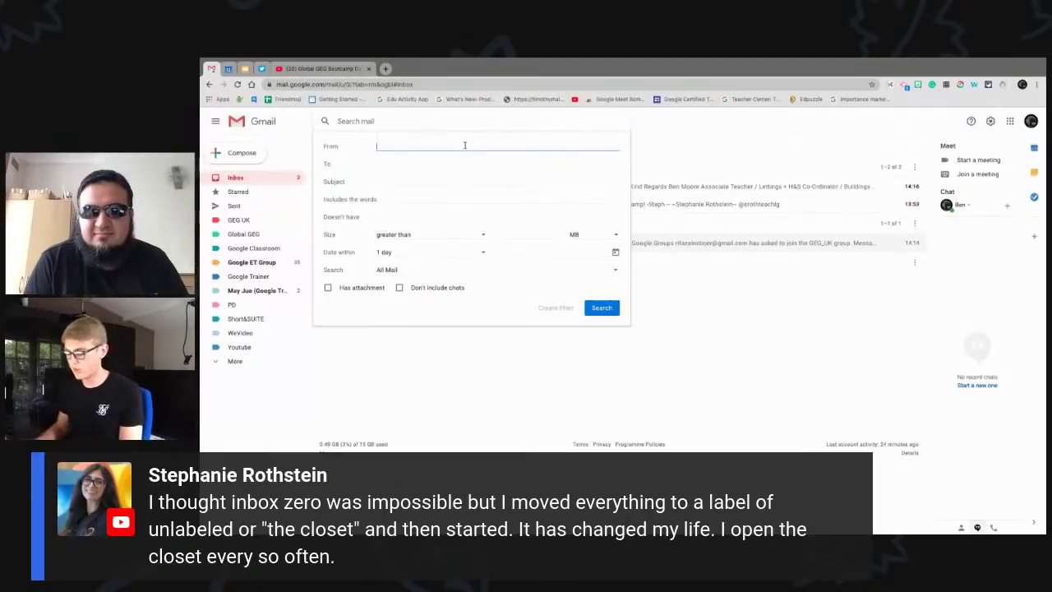
{"action": "type", "text": "abid"}
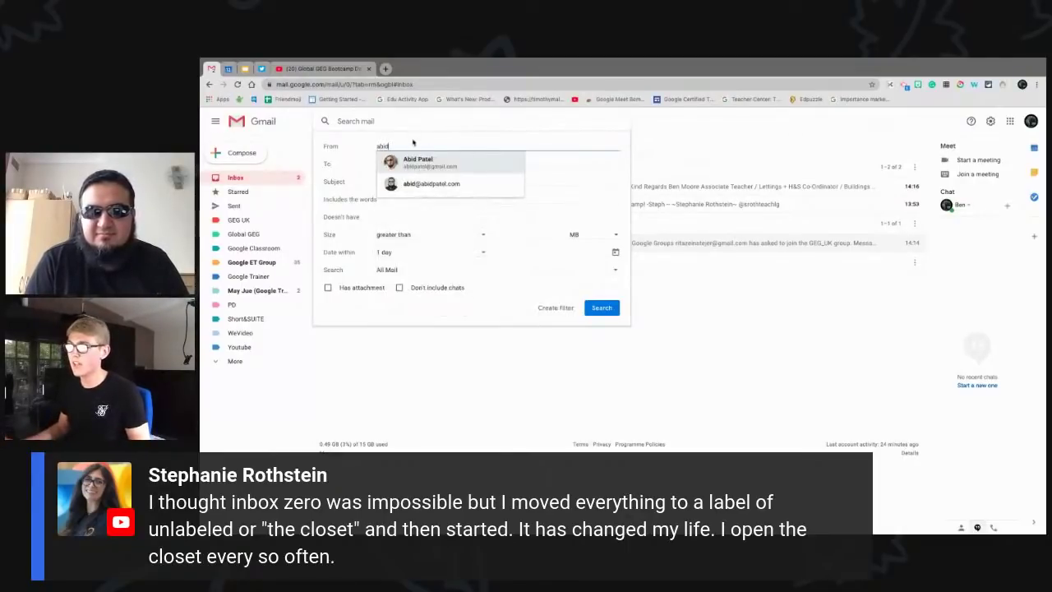
{"action": "left_click", "coordinate": [416, 163]}
- Search for the sender's messages that include the words GEG_UK, and return to the inbox
{"action": "left_click", "coordinate": [382, 163]}
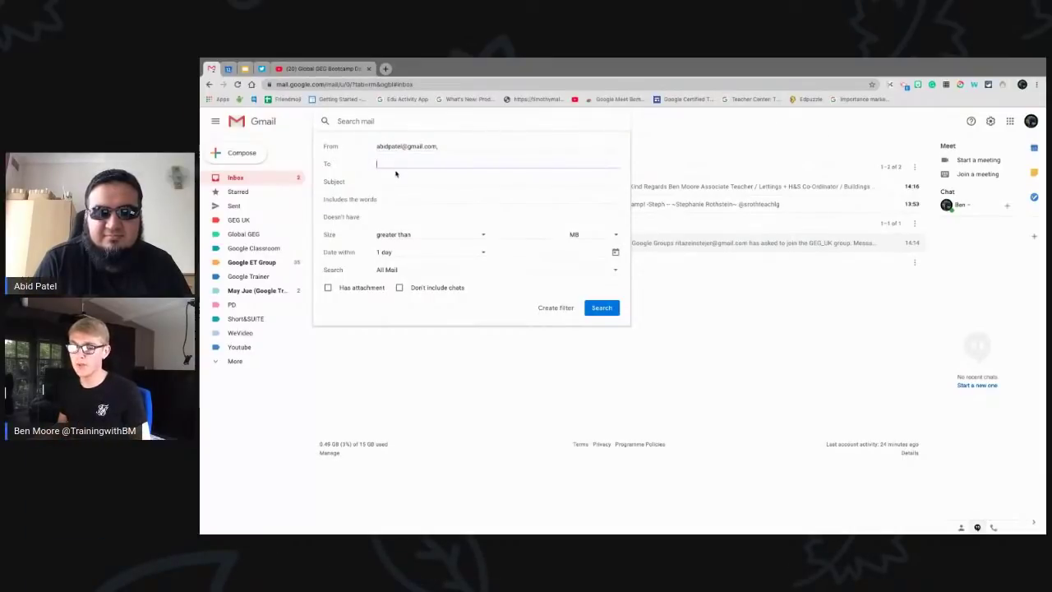
{"action": "left_click", "coordinate": [388, 179]}
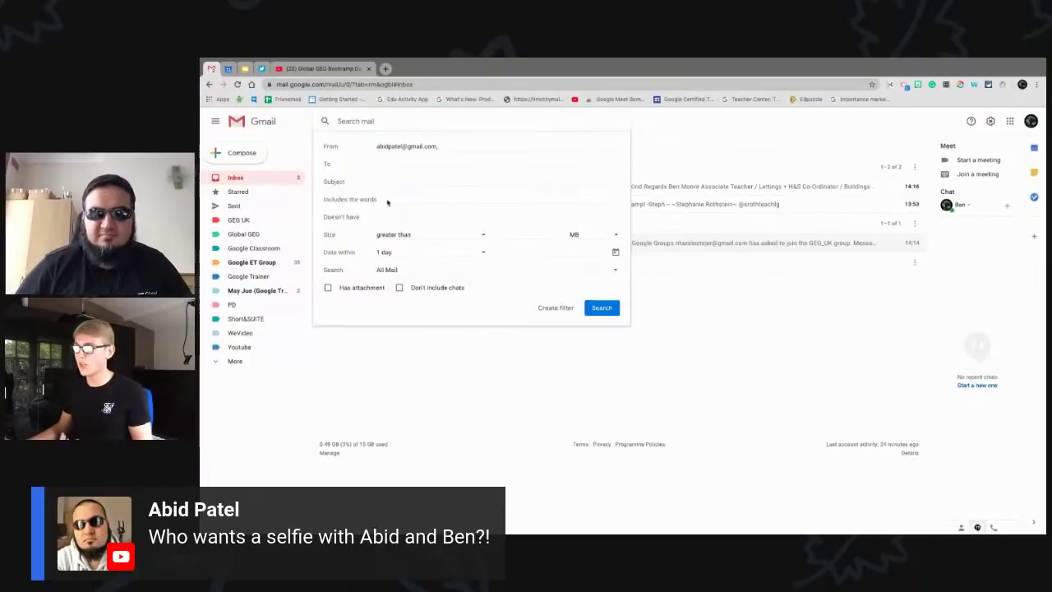
{"action": "left_click", "coordinate": [391, 200]}
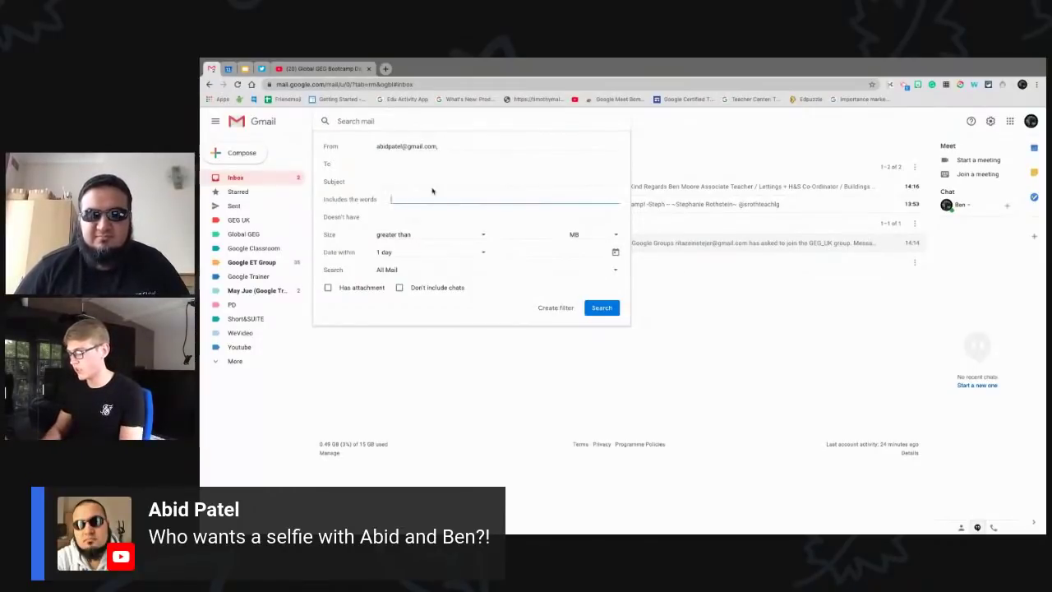
{"action": "type", "text": "GEG_UK"}
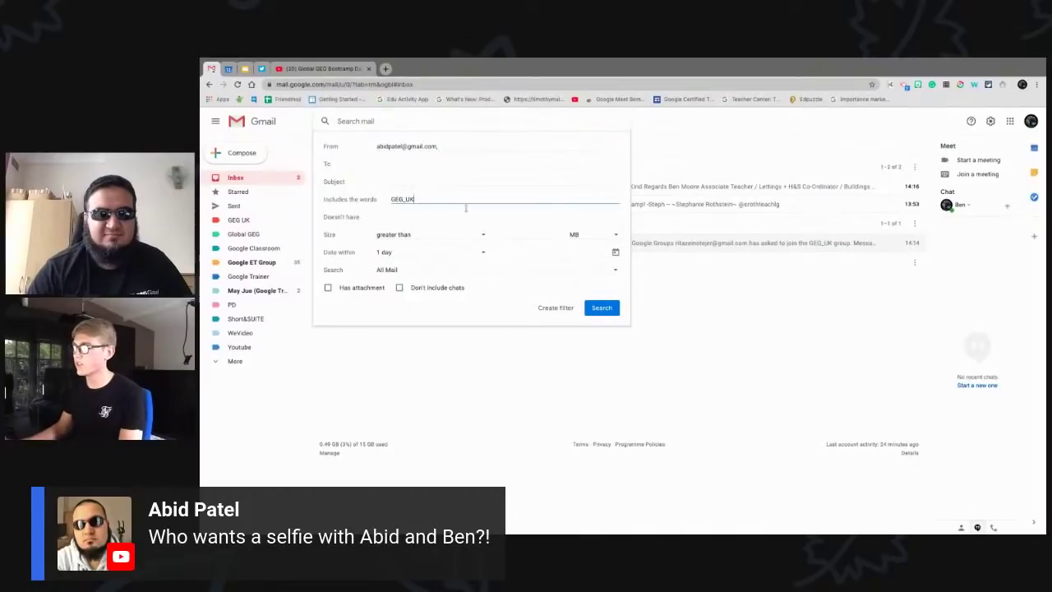
{"action": "left_click", "coordinate": [604, 307]}
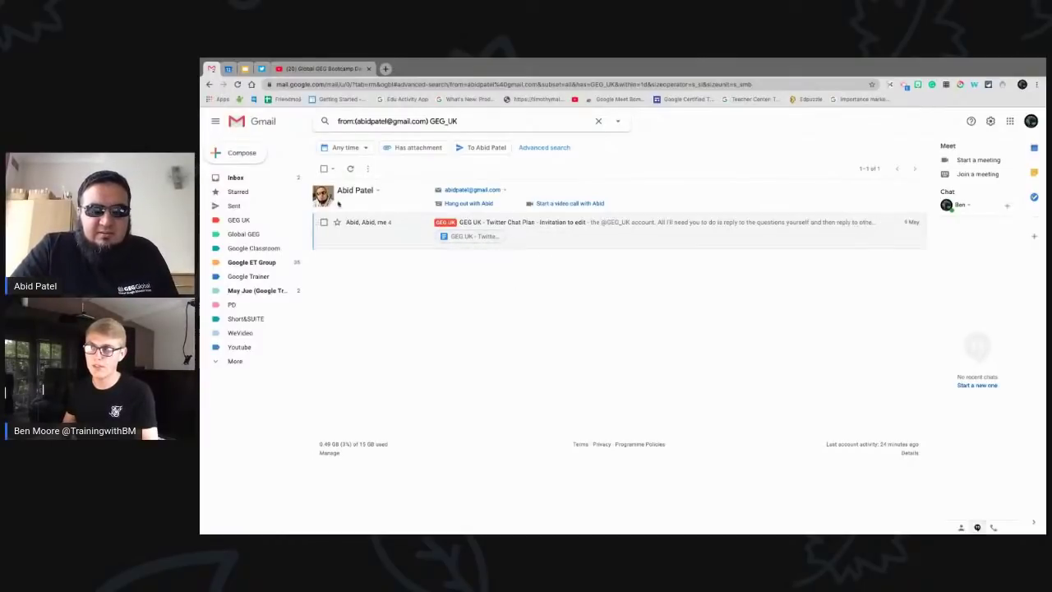
{"action": "left_click", "coordinate": [236, 177]}
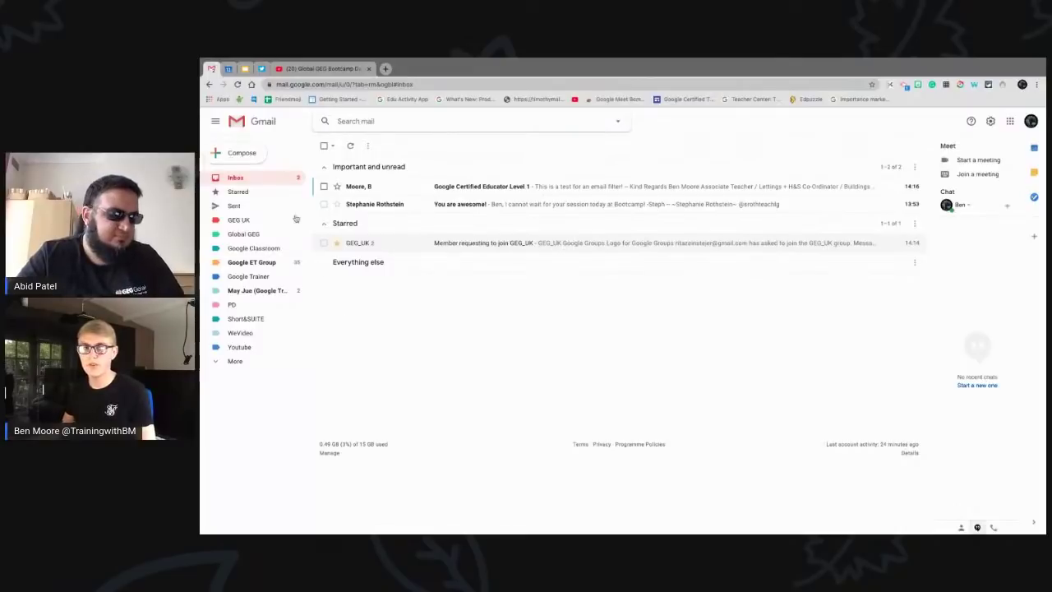
- Switch to the presentation, look through the slides up to Create a Filter, and return to Gmail
{"action": "left_click", "coordinate": [245, 71]}
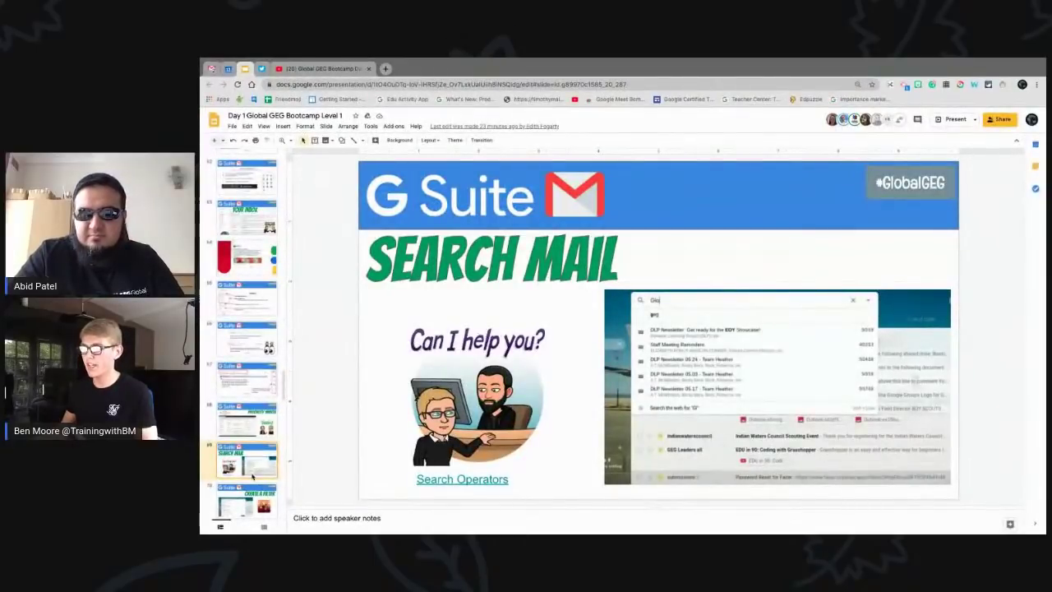
{"action": "scroll", "coordinate": [252, 475], "scroll_direction": "down", "scroll_amount": 3}
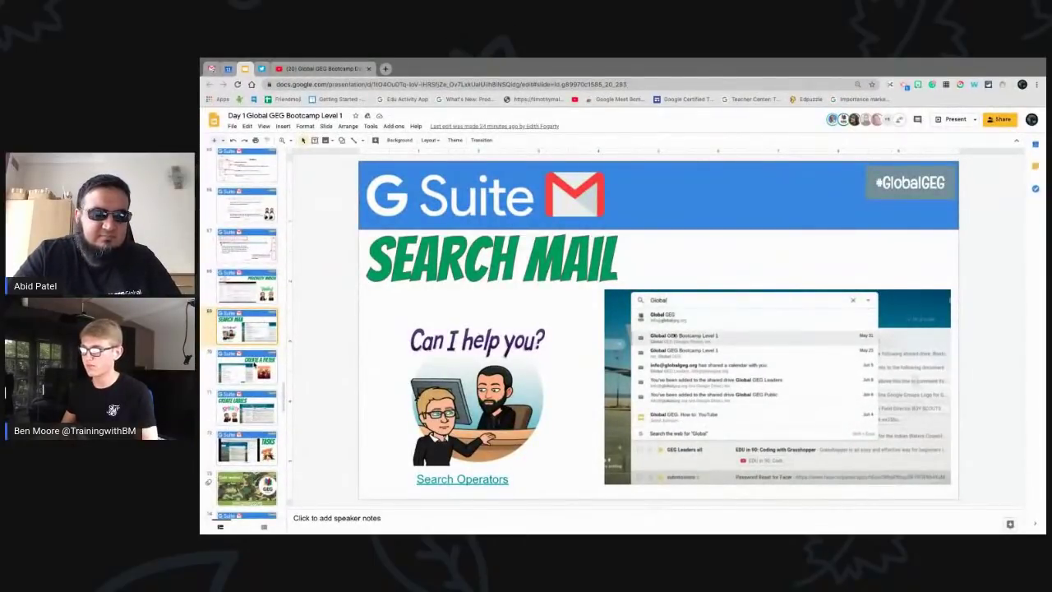
{"action": "key", "text": "Down"}
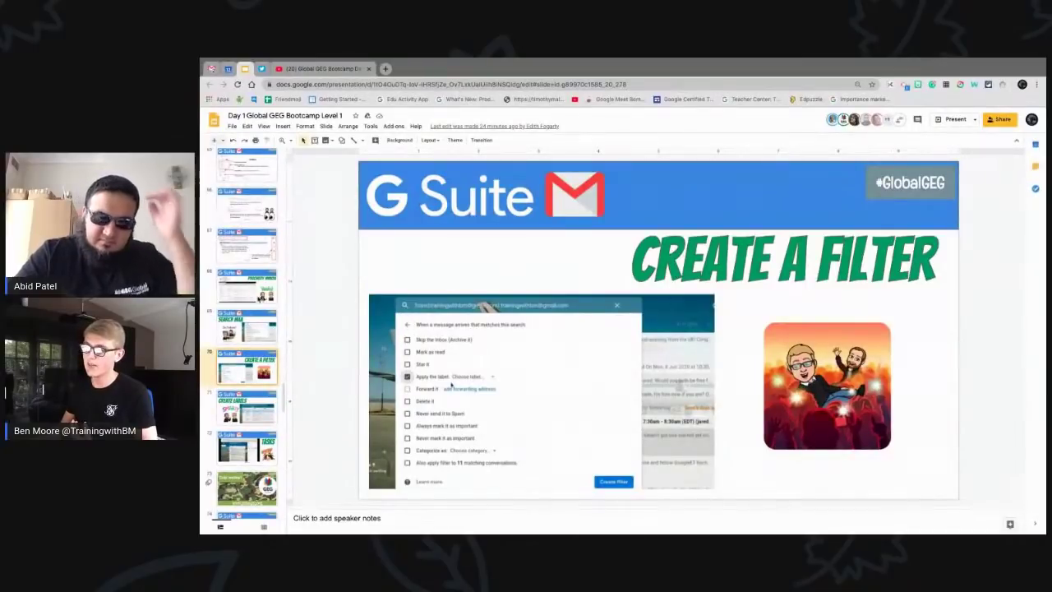
{"action": "left_click", "coordinate": [258, 299]}
{"action": "scroll", "coordinate": [258, 300], "scroll_direction": "up", "scroll_amount": 2}
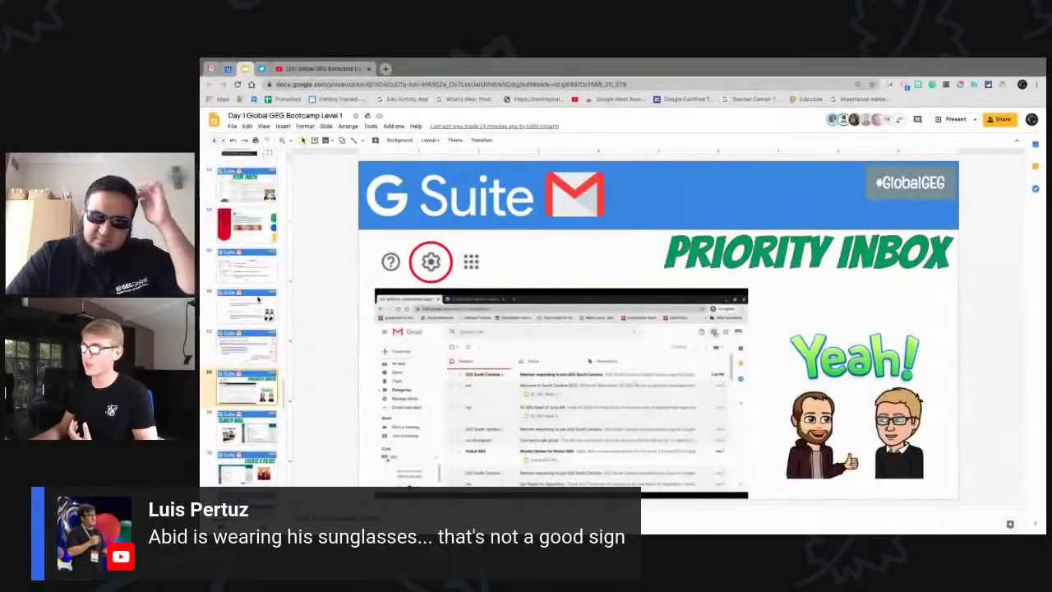
{"action": "left_click", "coordinate": [248, 467]}
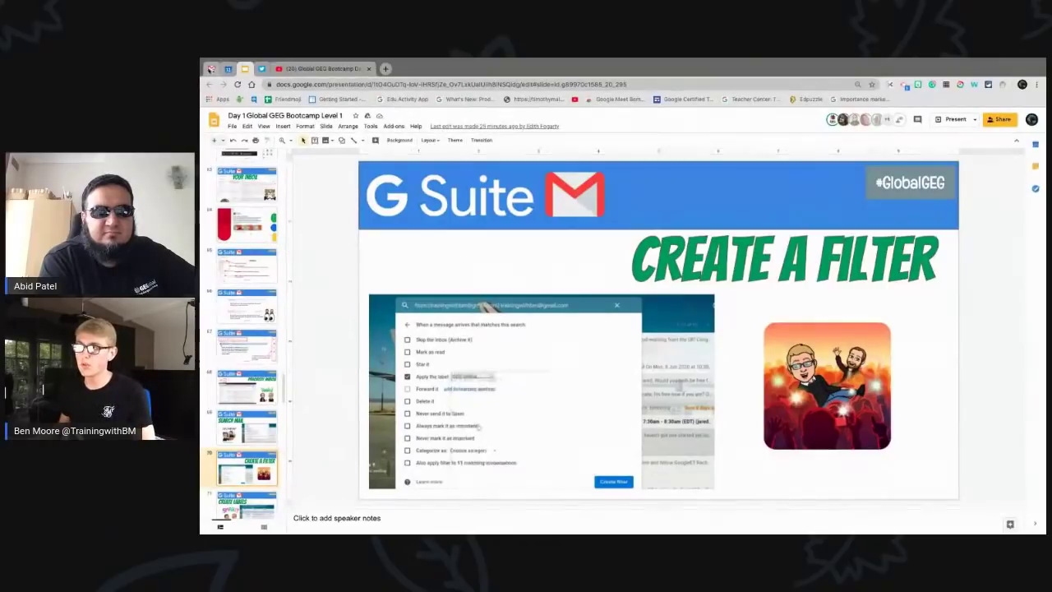
{"action": "left_click", "coordinate": [211, 69]}
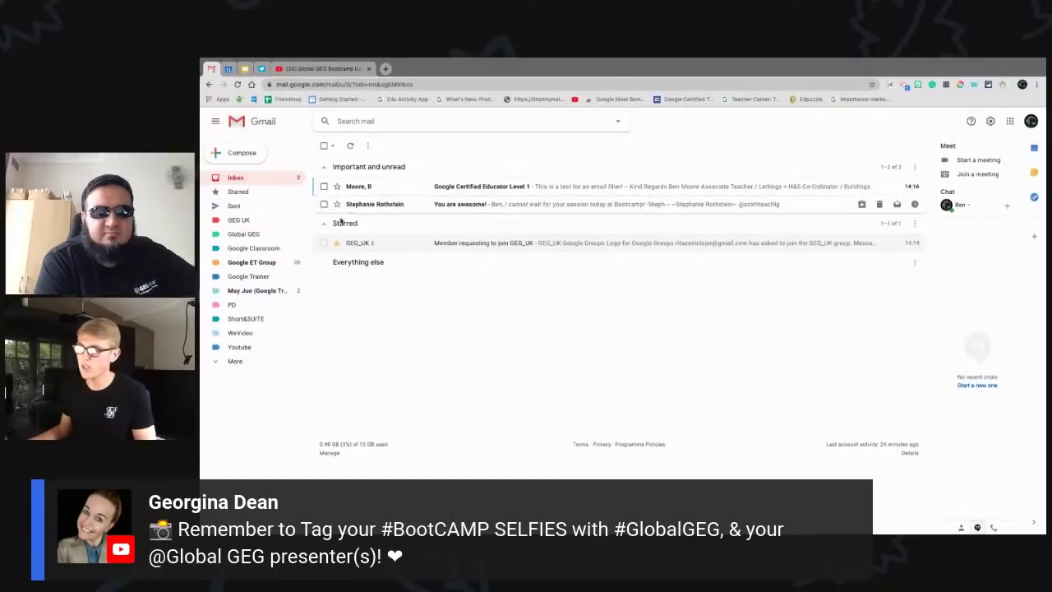
- Open the "In case you haven't yet heard" announcement under the Google Classroom label and start a filter for messages like it
{"action": "left_click", "coordinate": [253, 248]}
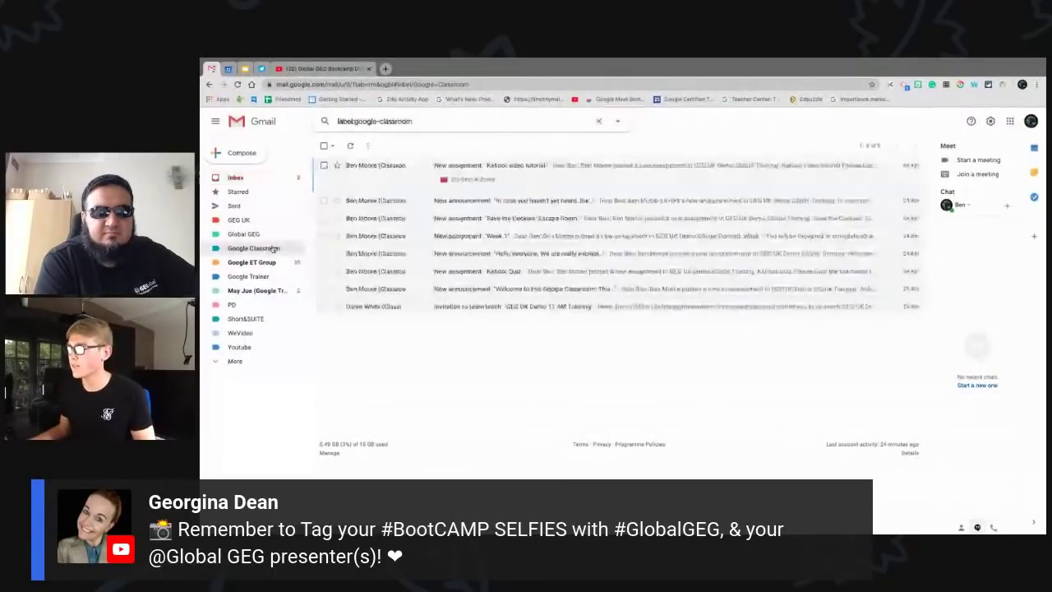
{"action": "left_click", "coordinate": [374, 201]}
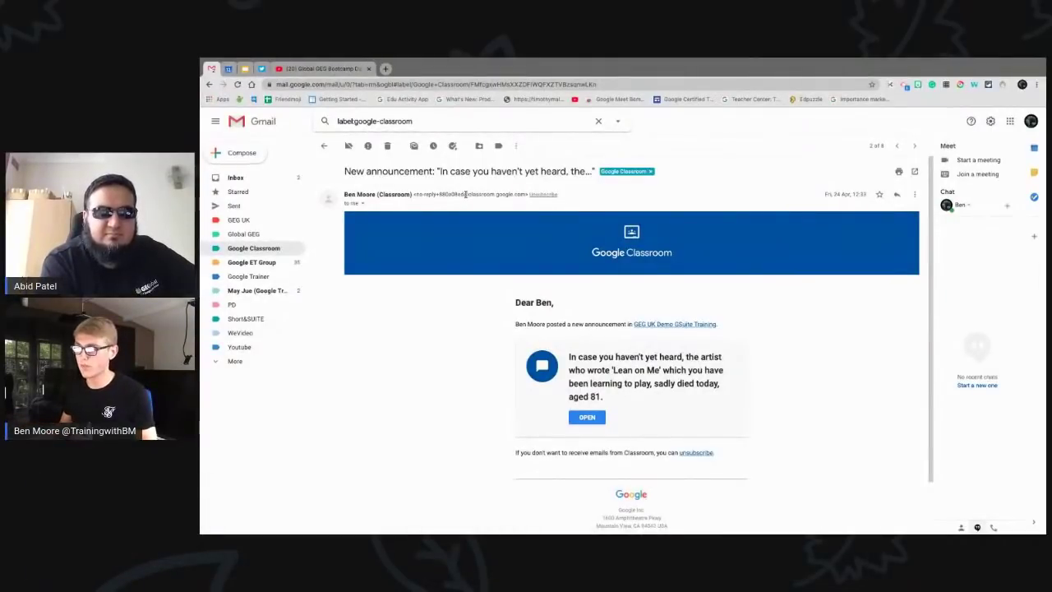
{"action": "left_click", "coordinate": [517, 146]}
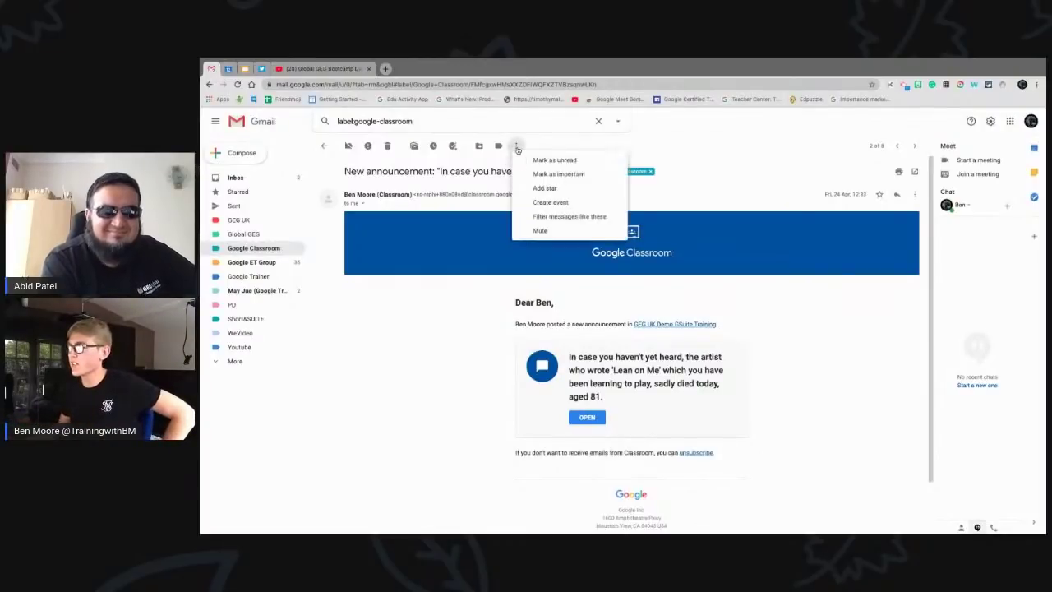
{"action": "left_click", "coordinate": [579, 216]}
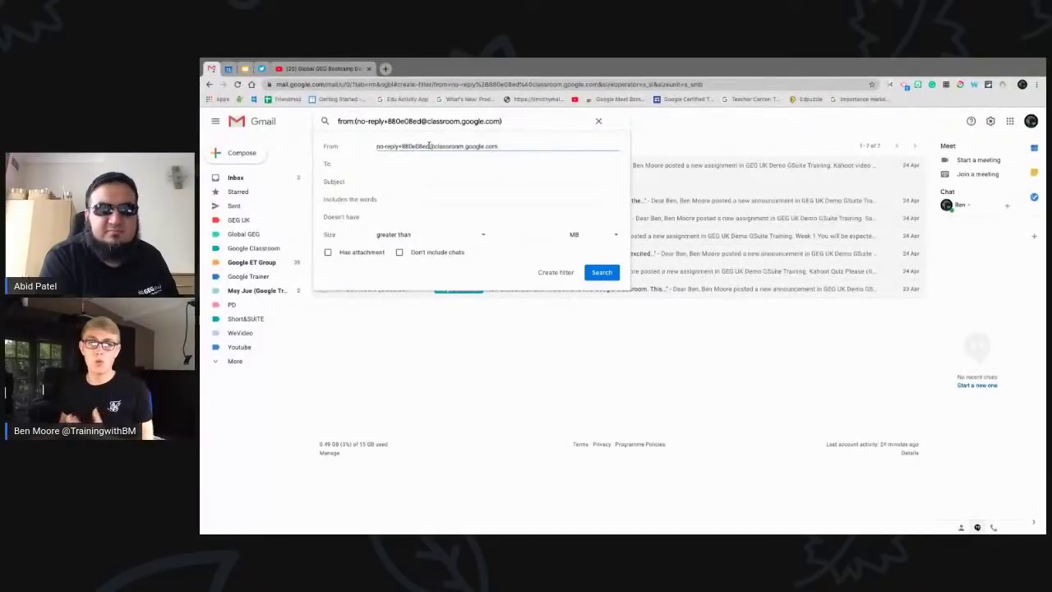
{"action": "left_click_drag", "start_coordinate": [430, 146], "coordinate": [393, 145]}
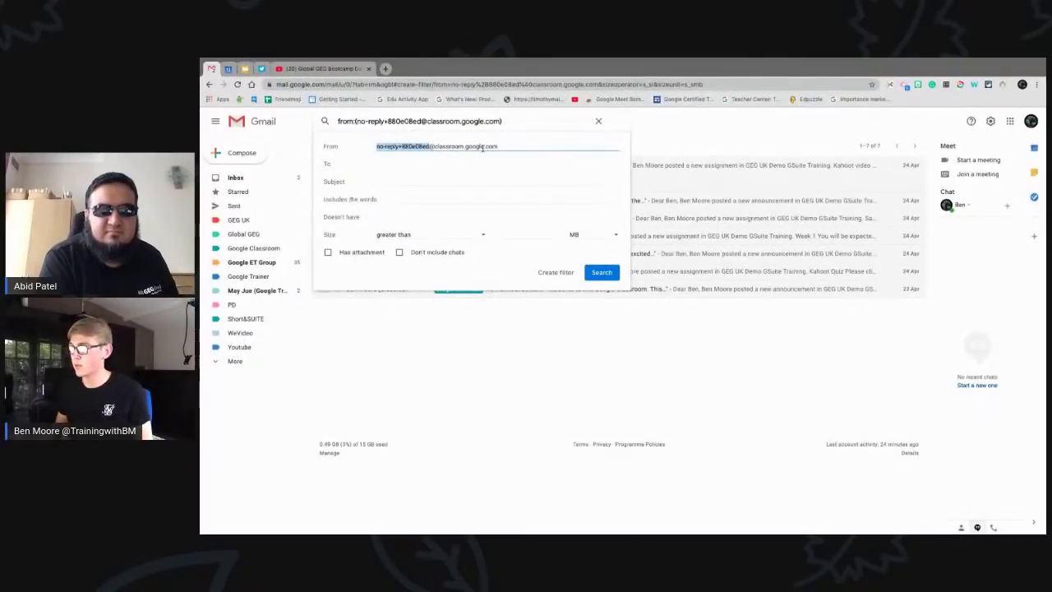
{"action": "key", "text": "BackSpace"}
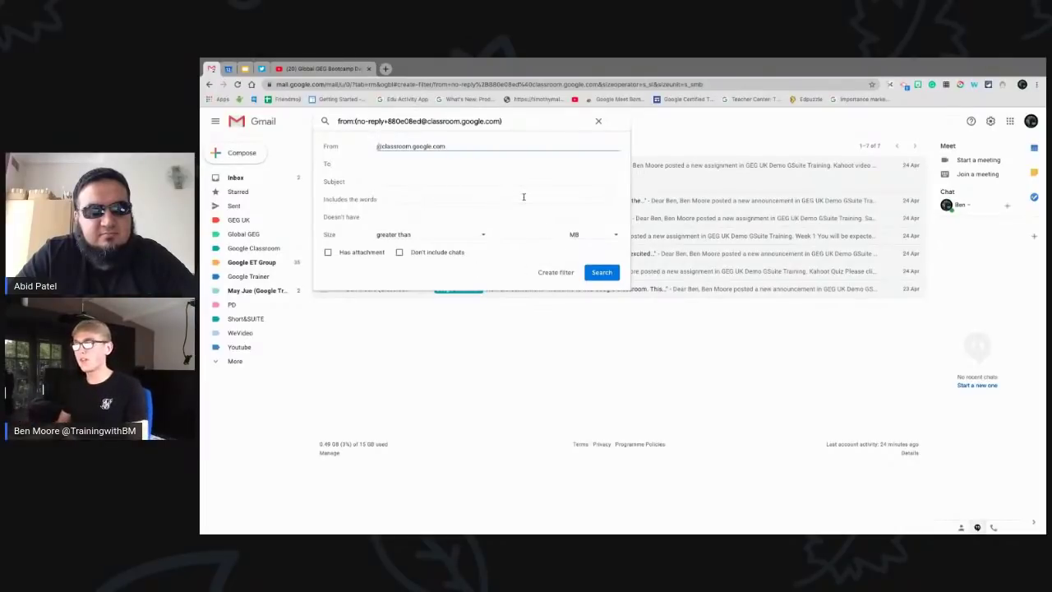
{"action": "left_click", "coordinate": [563, 276]}
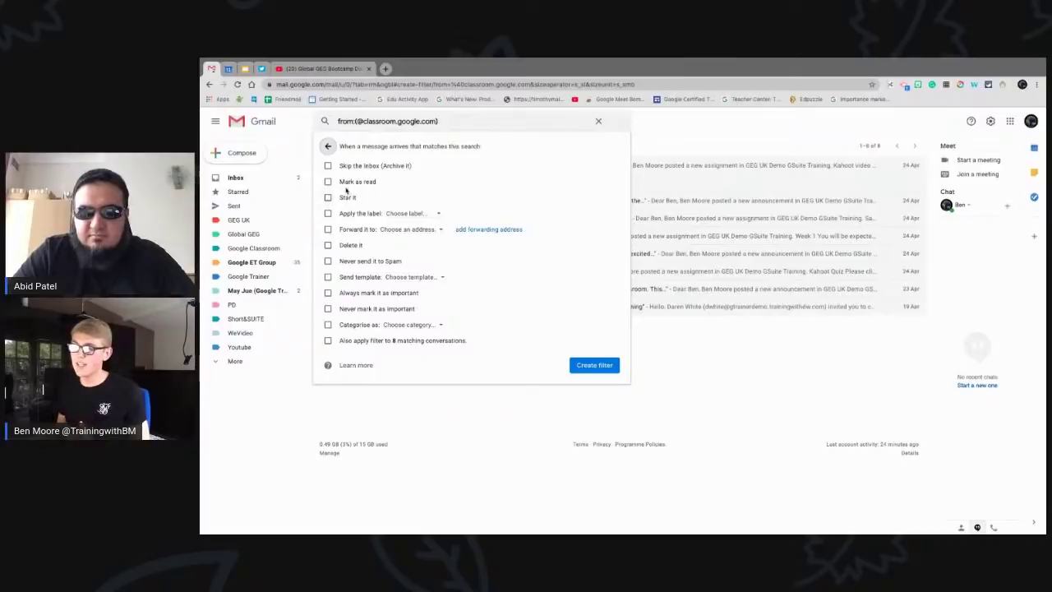
- Set the filter to skip the inbox and apply a new label named Gmail Demo, nested under Google Classroom
{"action": "left_click", "coordinate": [329, 166]}
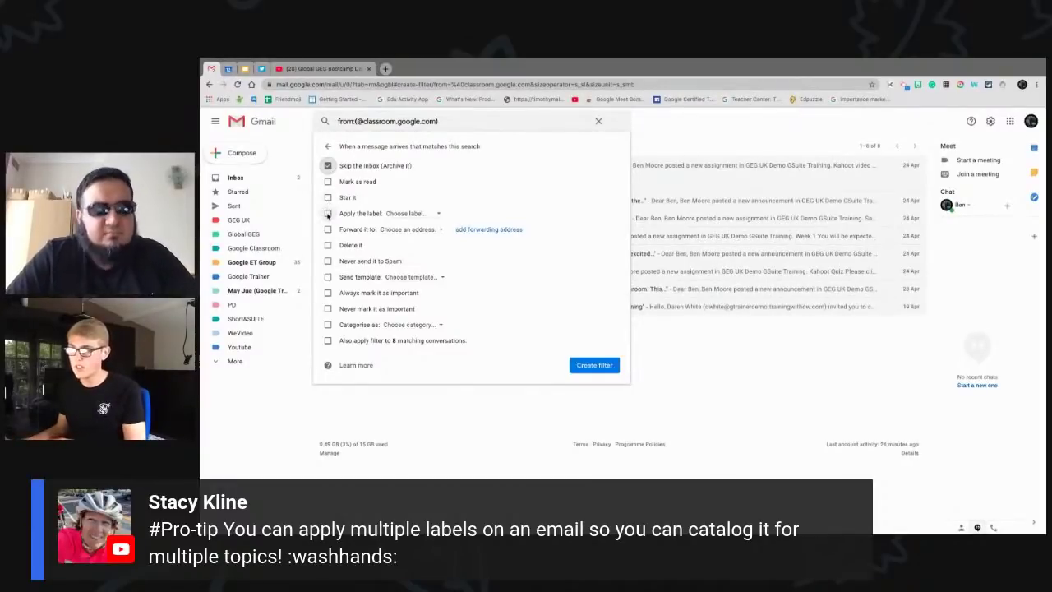
{"action": "left_click", "coordinate": [328, 214]}
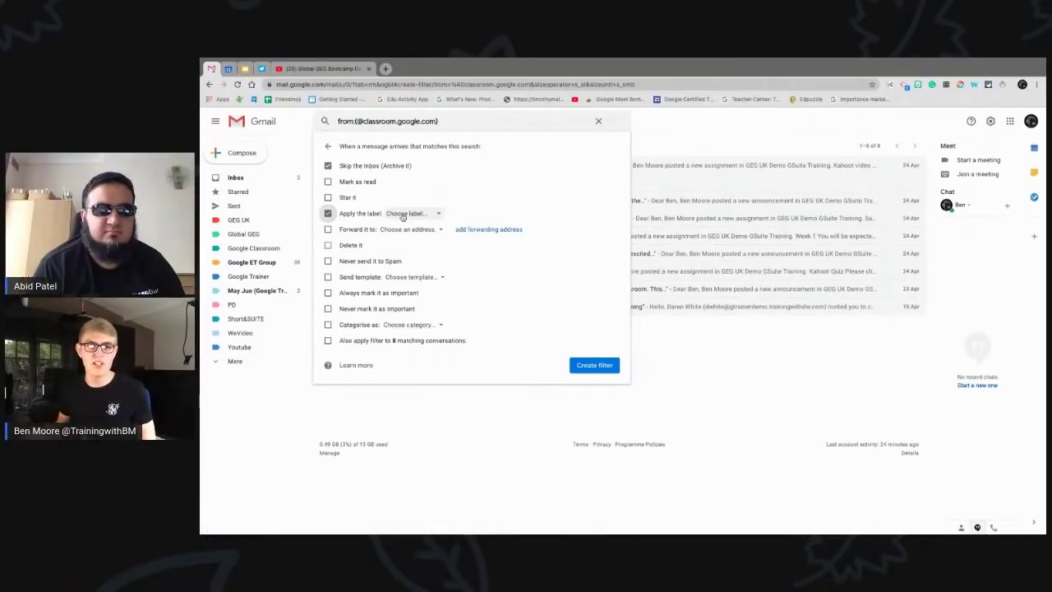
{"action": "left_click", "coordinate": [409, 214]}
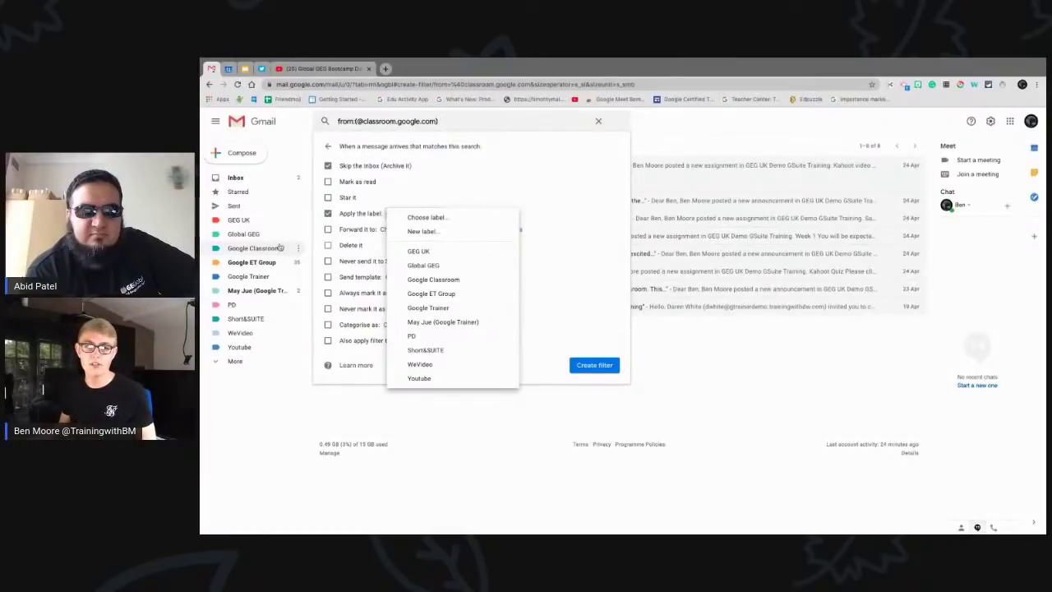
{"action": "left_click", "coordinate": [424, 232]}
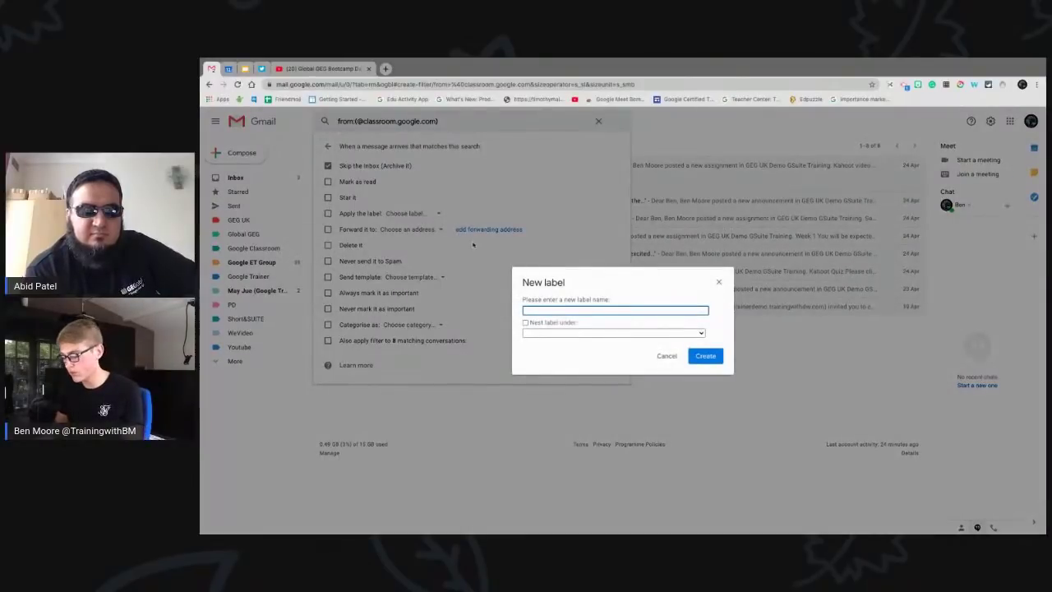
{"action": "type", "text": "Gmail Demo"}
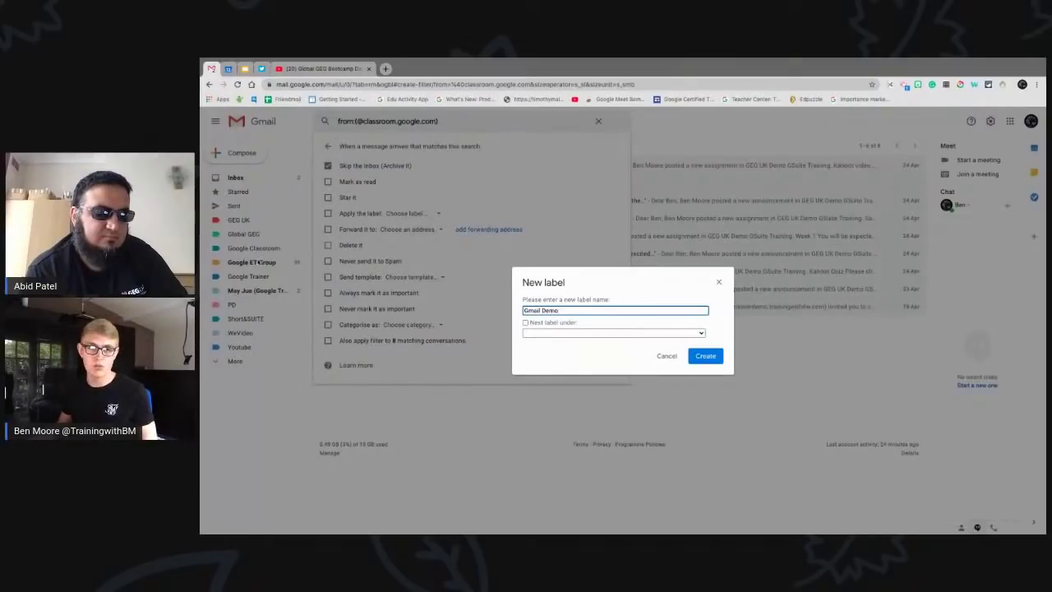
{"action": "left_click", "coordinate": [526, 322]}
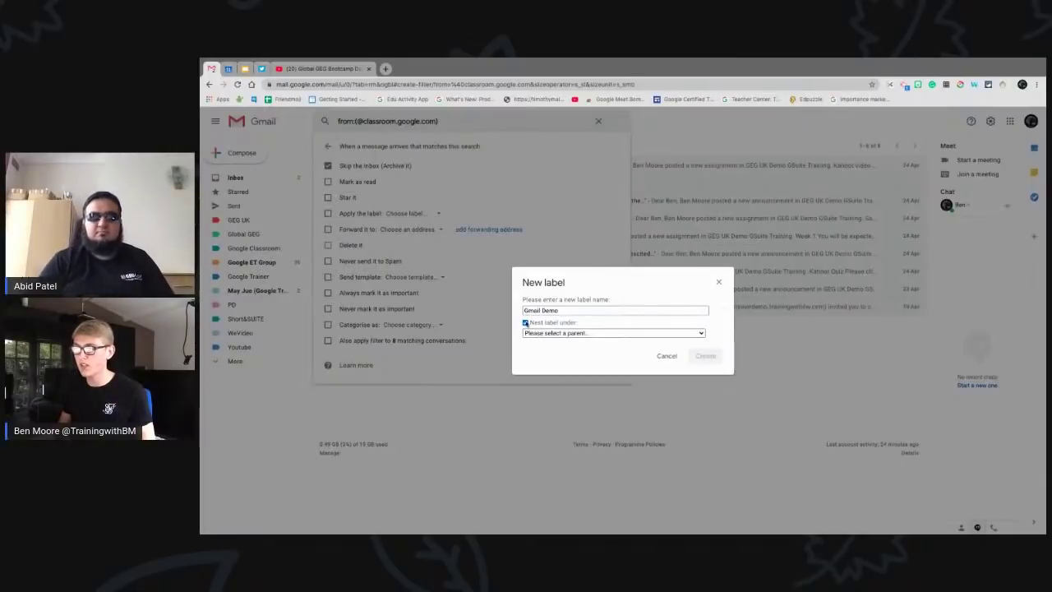
{"action": "left_click", "coordinate": [526, 323]}
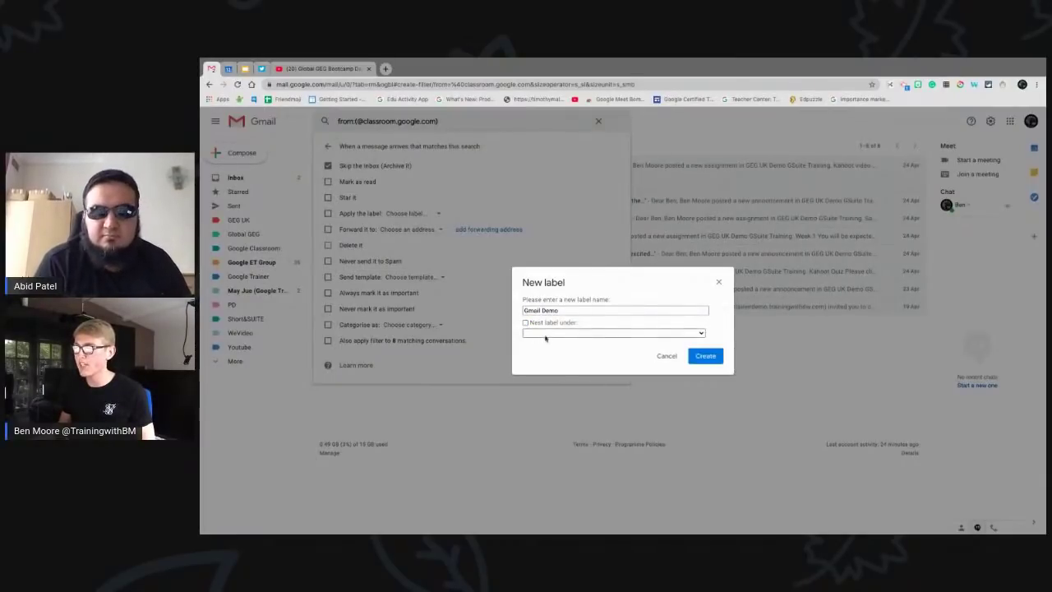
{"action": "left_click", "coordinate": [544, 334]}
{"action": "left_click", "coordinate": [546, 358]}
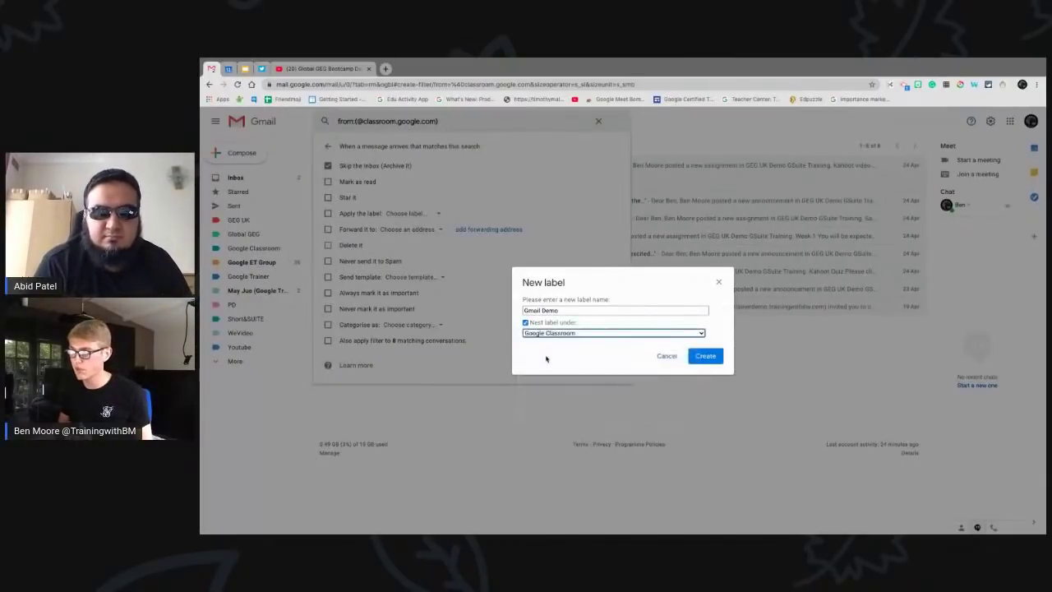
{"action": "left_click", "coordinate": [701, 358]}
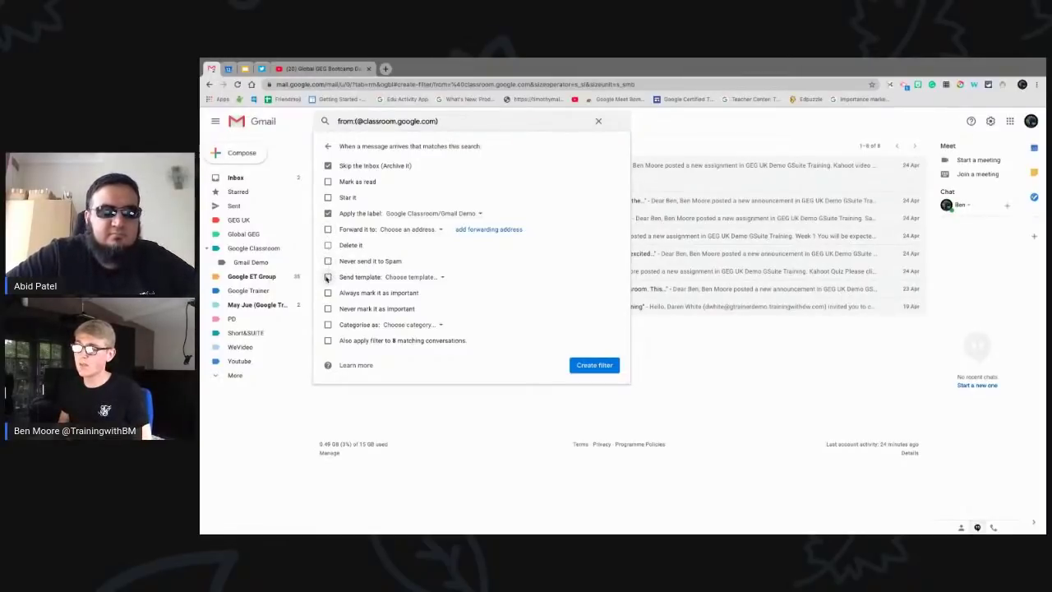
- Include the existing matching conversations in the filter, leave the template option off, and create the filter
{"action": "left_click", "coordinate": [327, 278]}
{"action": "left_click", "coordinate": [327, 278]}
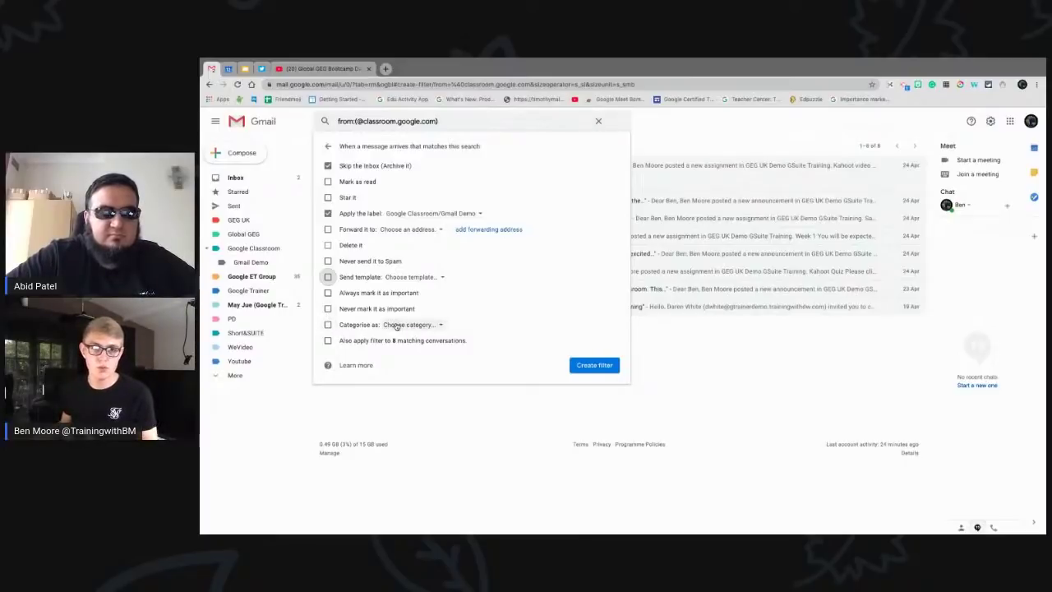
{"action": "left_click", "coordinate": [328, 341]}
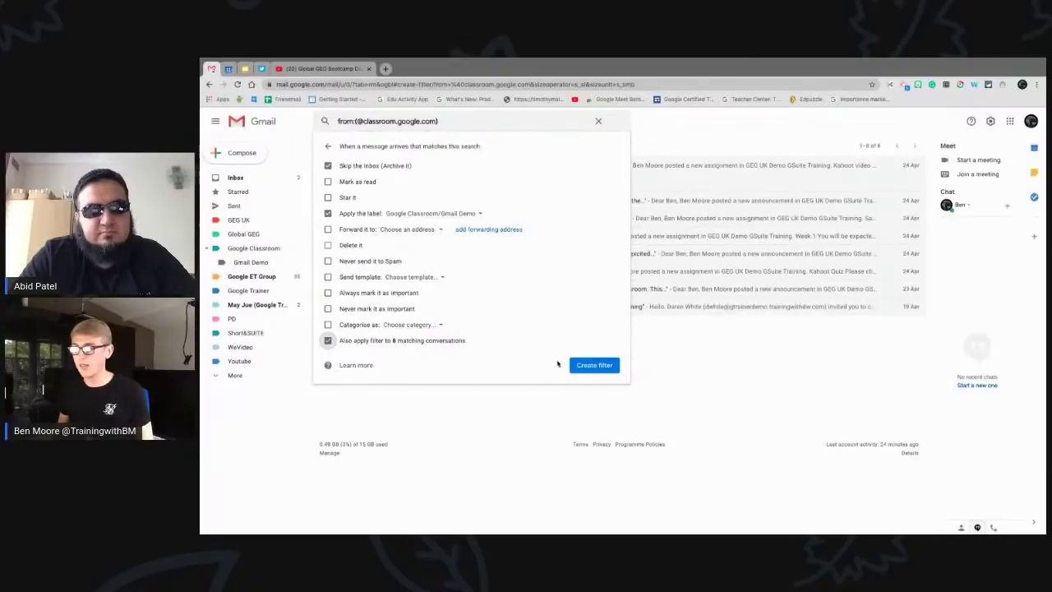
{"action": "left_click", "coordinate": [586, 365]}
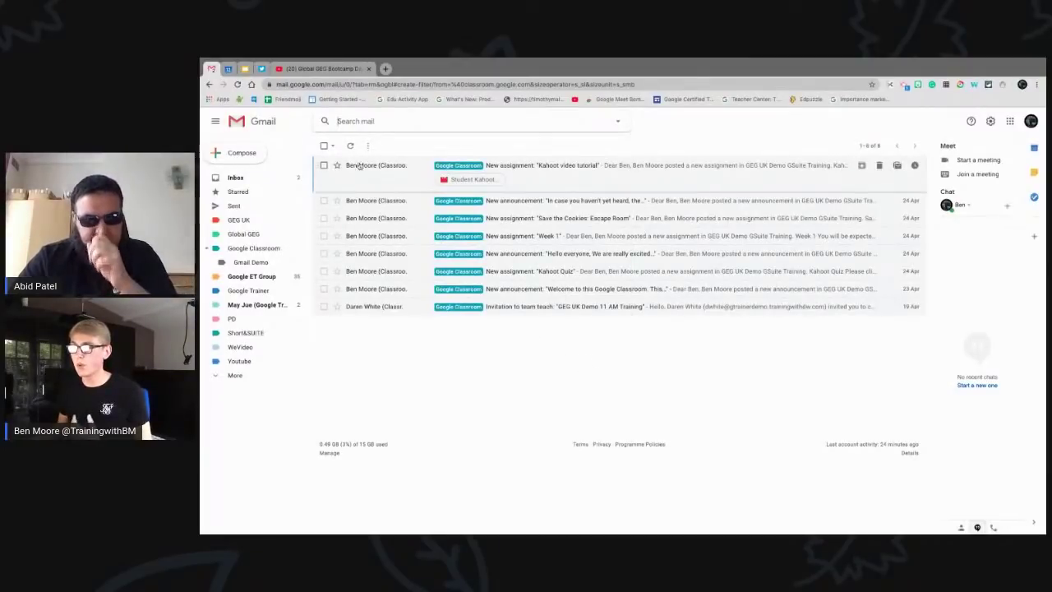
- Refresh the inbox and view the messages under the Gmail Demo label
{"action": "left_click", "coordinate": [251, 178]}
{"action": "left_click", "coordinate": [352, 145]}
{"action": "left_click", "coordinate": [247, 262]}
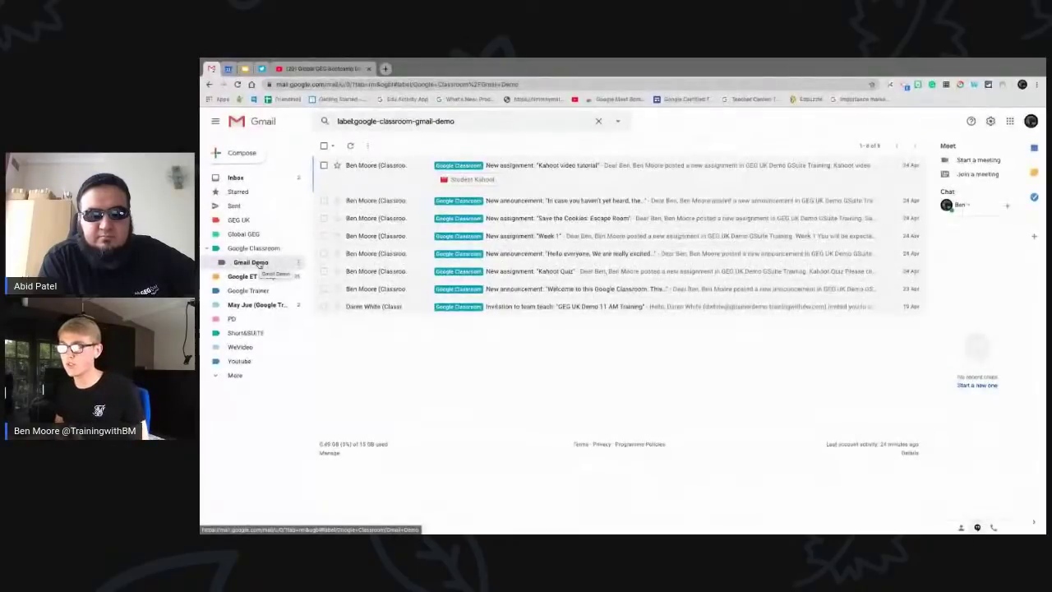
- Switch to the Google Slides presentation at the Create a Filter slide and look ahead to the following slides
{"action": "key", "text": "ctrl+3"}
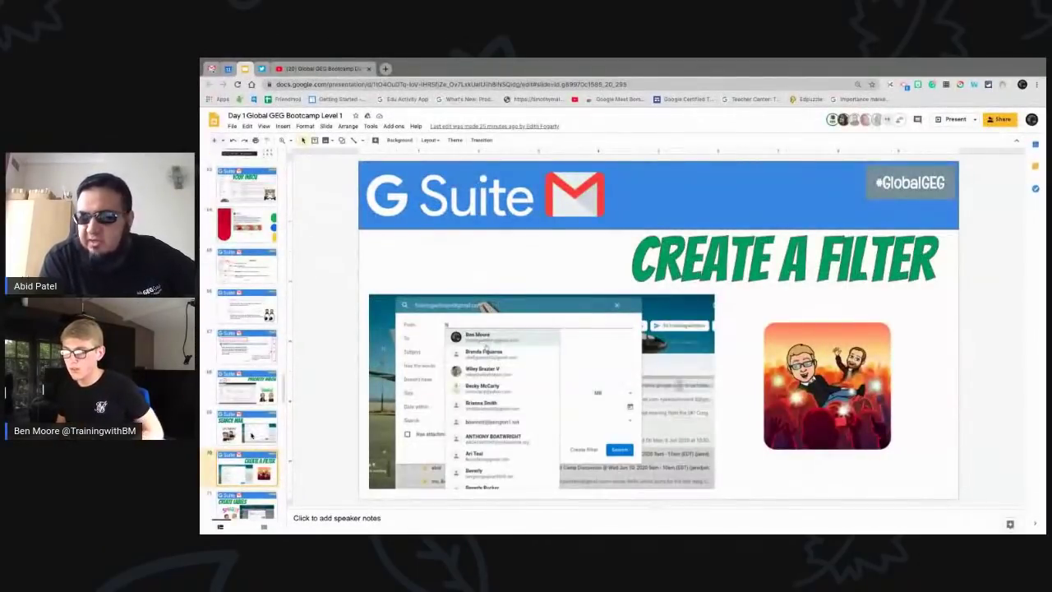
{"action": "scroll", "coordinate": [257, 452], "scroll_direction": "down", "scroll_amount": 1}
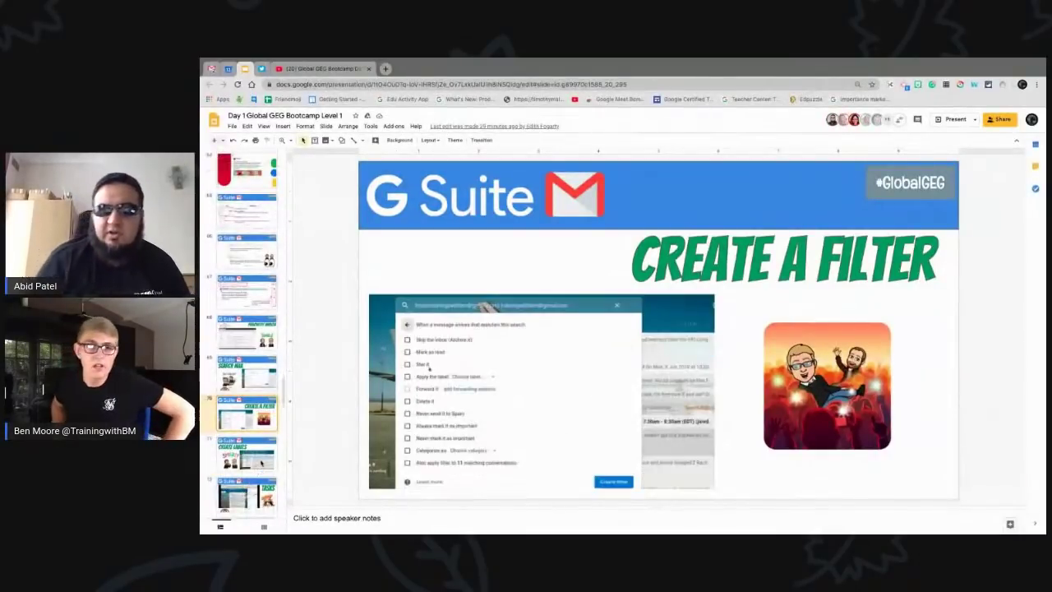
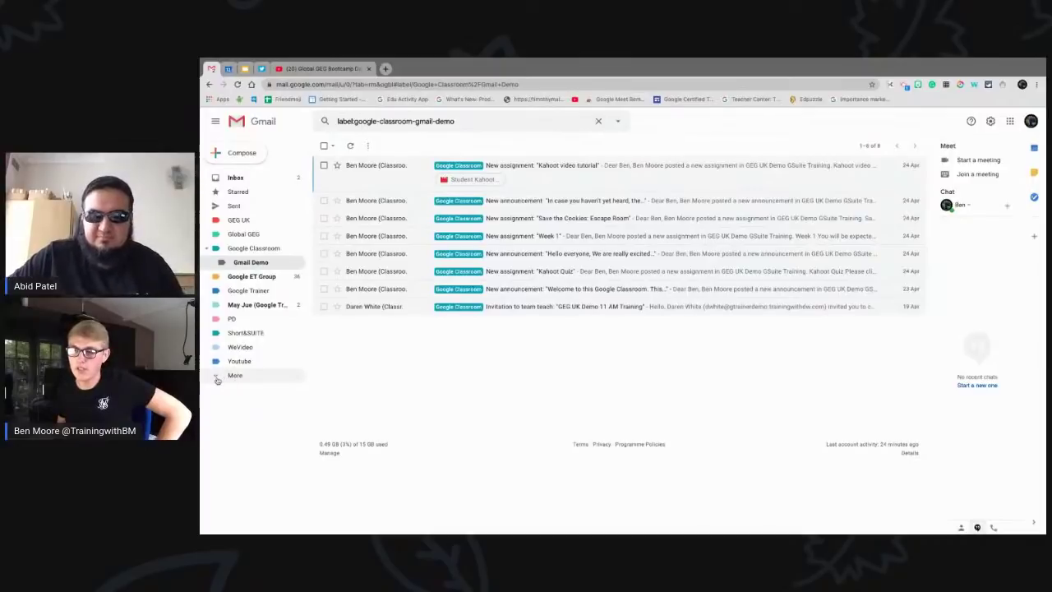
- Expand the label list to show how to create a new label and its parent choices, cancel it and collapse the list
{"action": "left_click", "coordinate": [217, 376]}
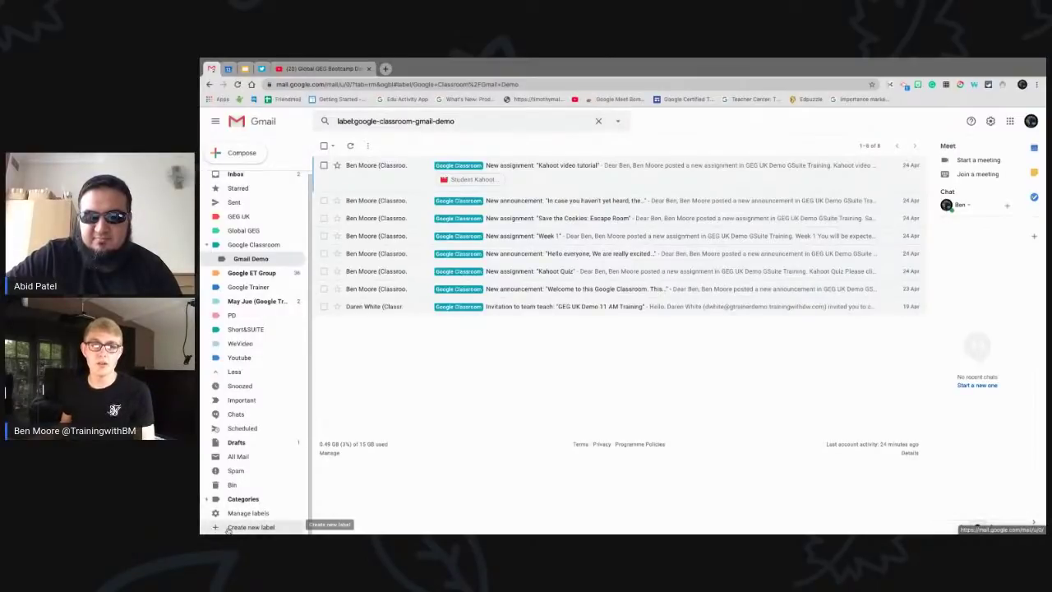
{"action": "left_click", "coordinate": [231, 528]}
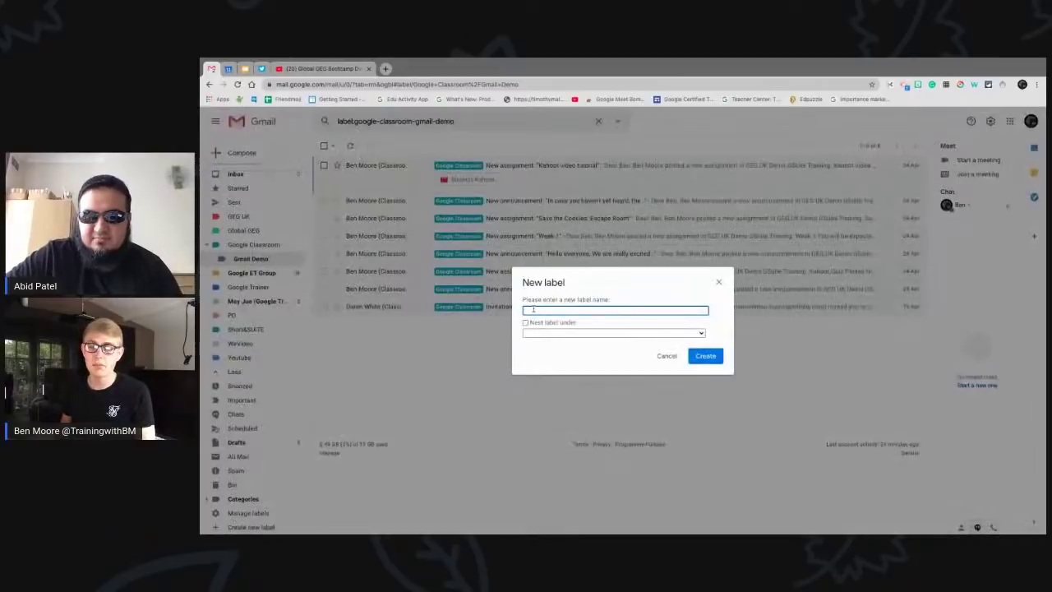
{"action": "left_click", "coordinate": [549, 332]}
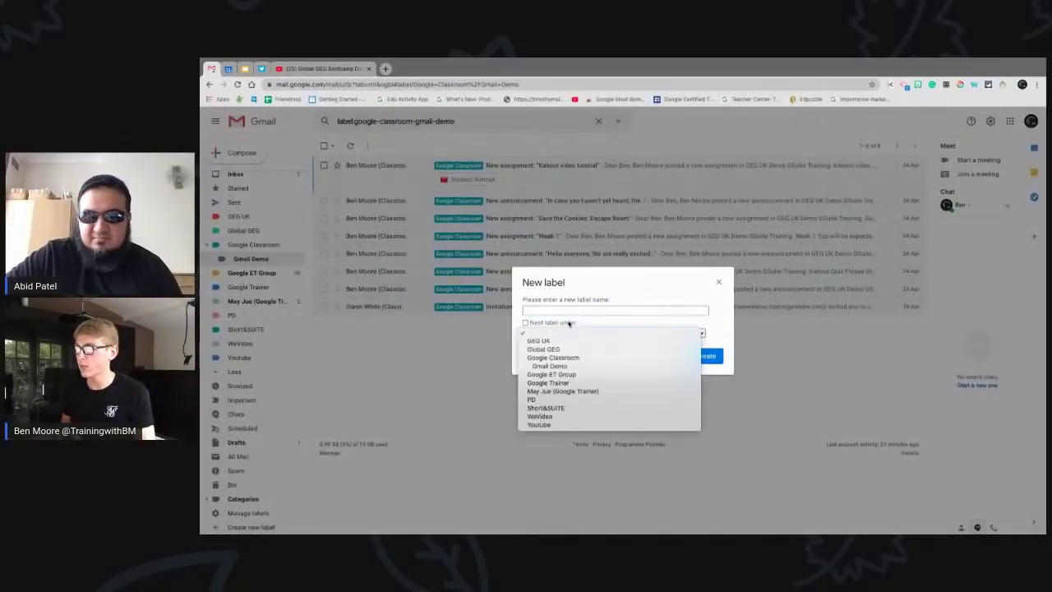
{"action": "left_click", "coordinate": [569, 325]}
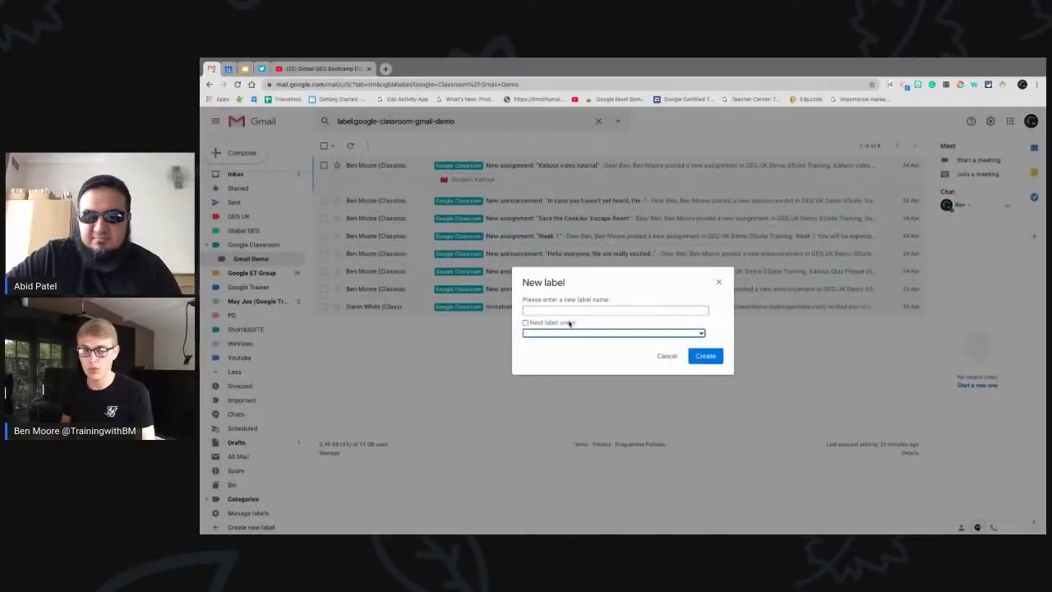
{"action": "left_click", "coordinate": [667, 355]}
{"action": "left_click", "coordinate": [217, 372]}
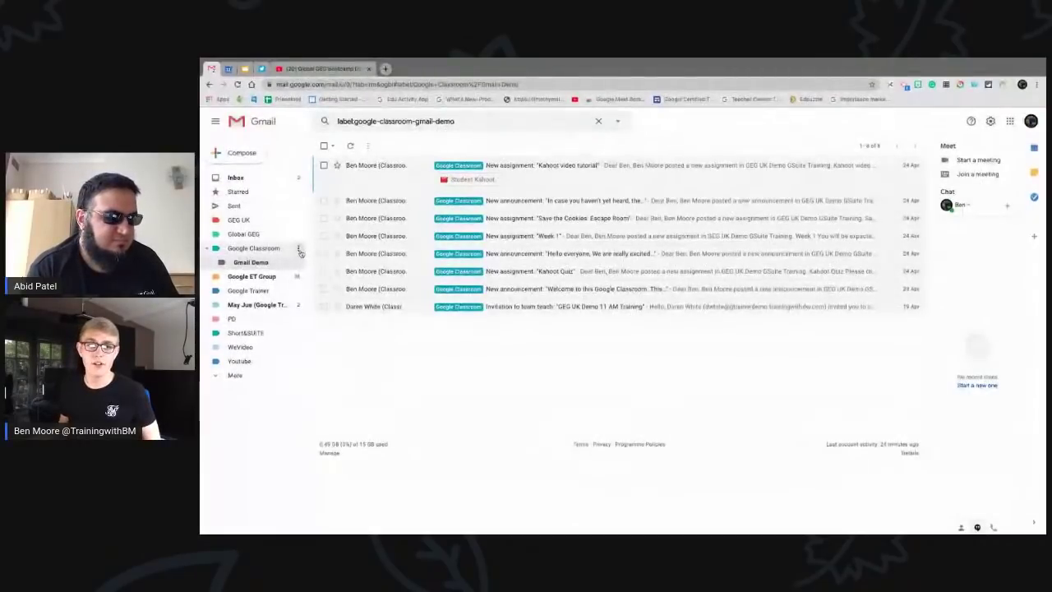
- Show the colour choices for the Google Classroom label without changing it, and return to the inbox
{"action": "left_click", "coordinate": [300, 251]}
{"action": "mouse_move", "coordinate": [329, 262]}
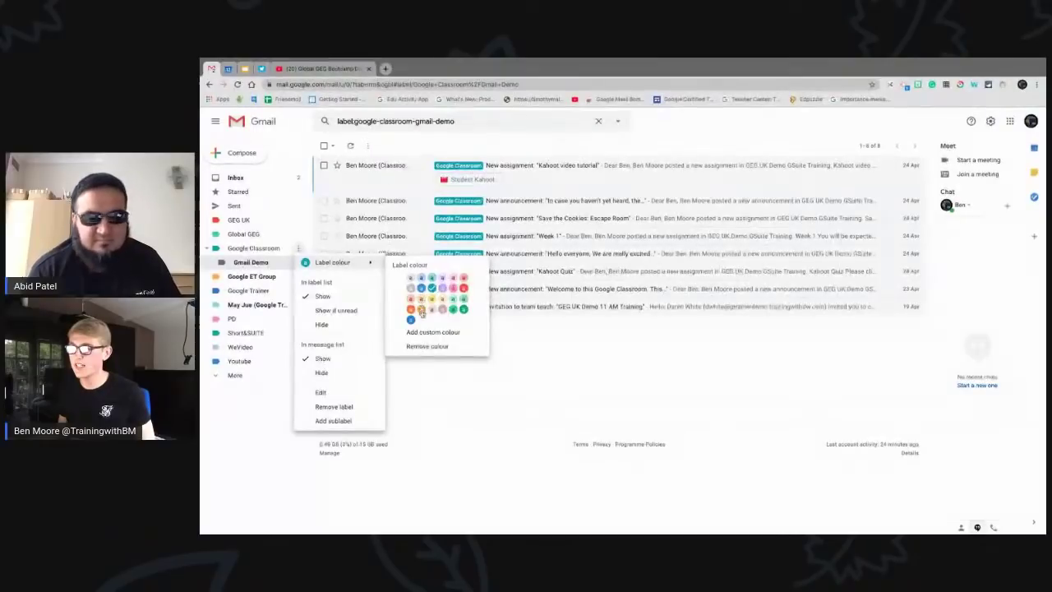
{"action": "left_click", "coordinate": [513, 338]}
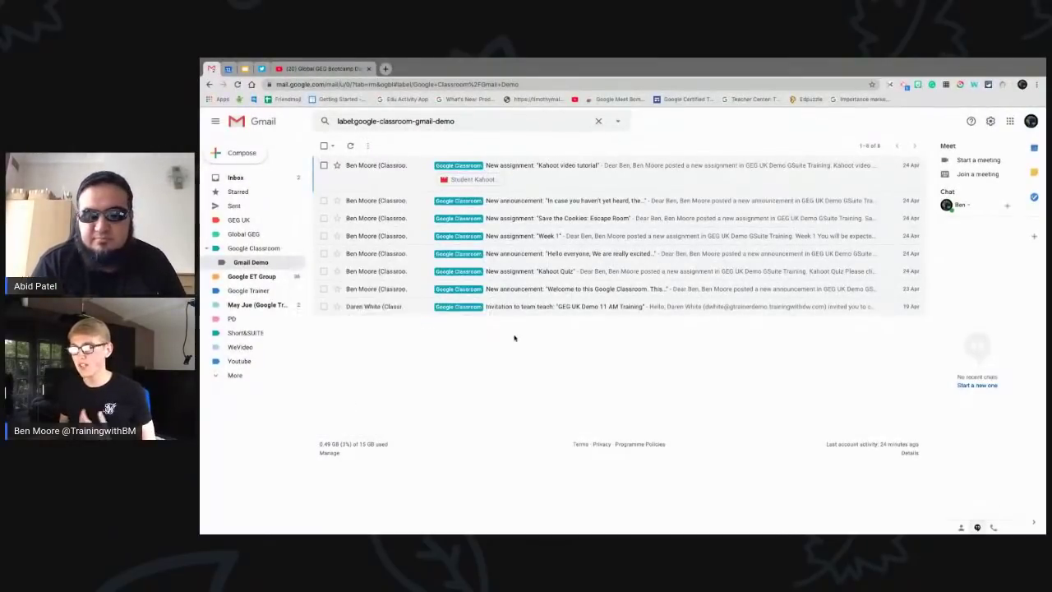
{"action": "left_click", "coordinate": [264, 181]}
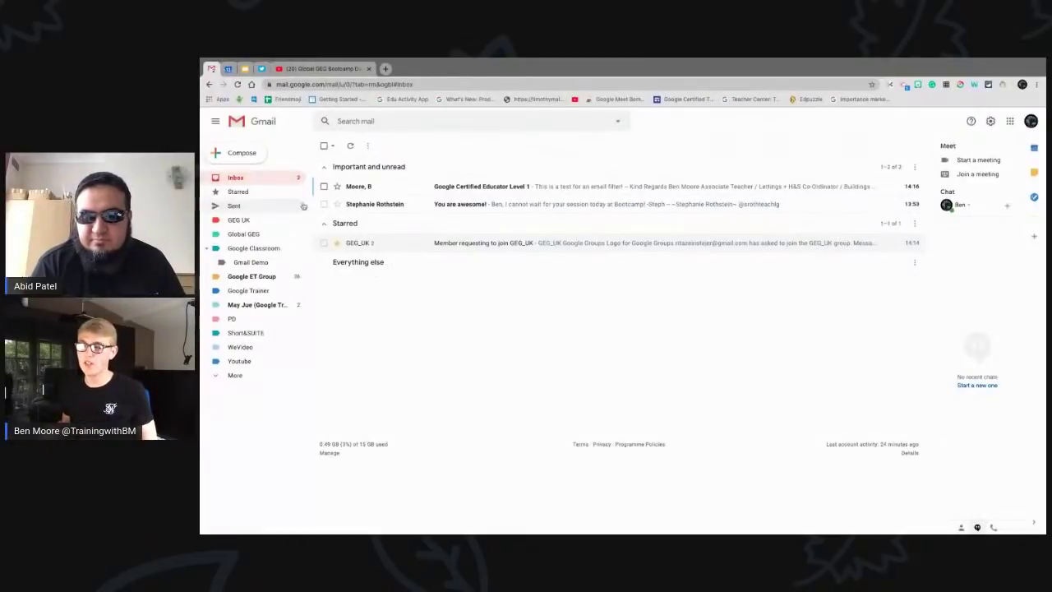
- Switch to the Google Slides presentation to show the Tasks slide, and return to Gmail to open Tasks
{"action": "left_click", "coordinate": [245, 71]}
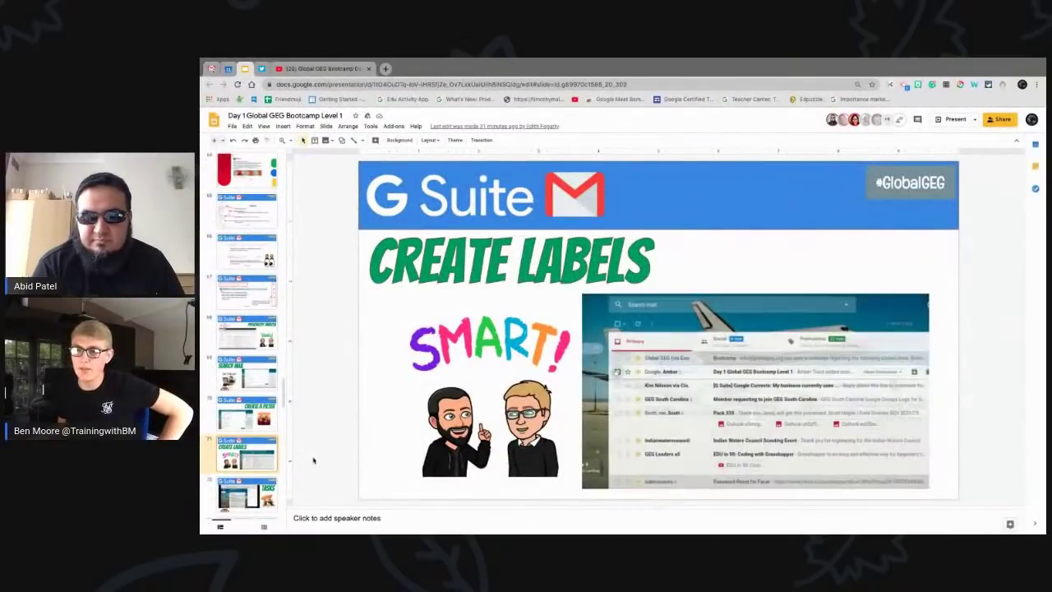
{"action": "left_click", "coordinate": [243, 489]}
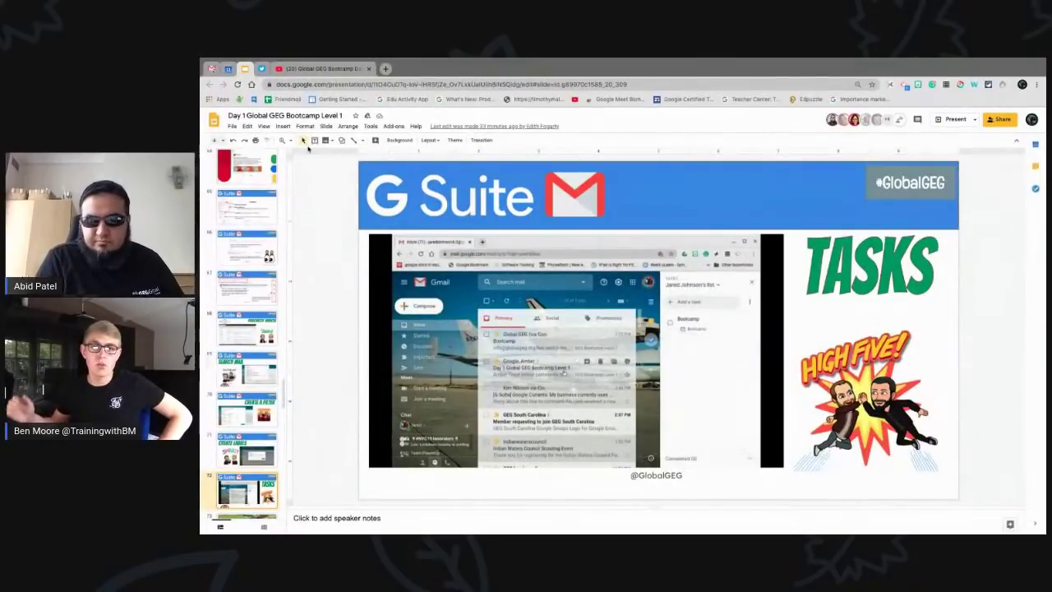
{"action": "left_click", "coordinate": [212, 69]}
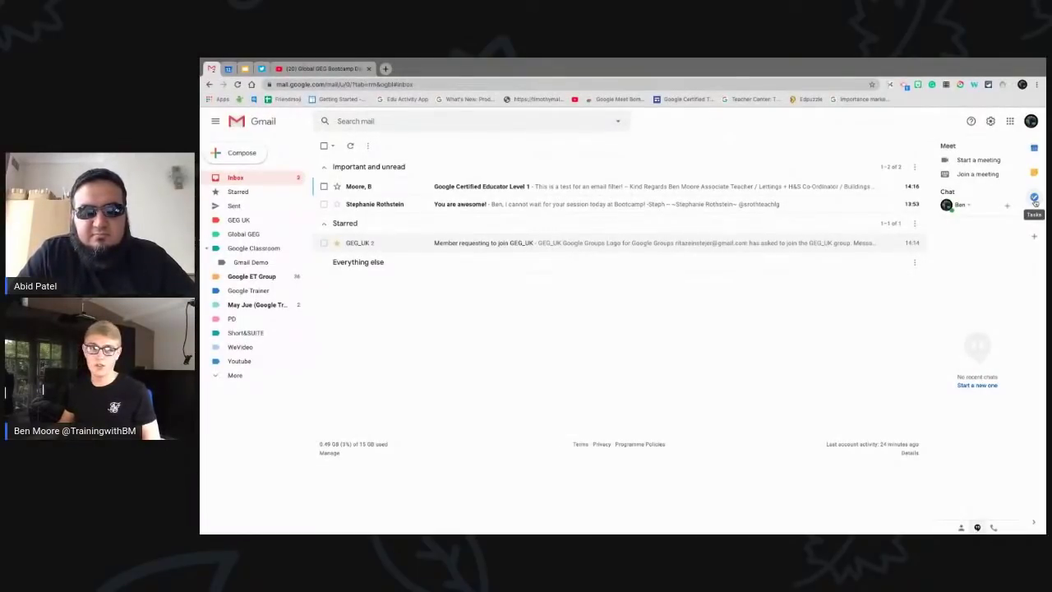
{"action": "left_click", "coordinate": [1036, 203]}
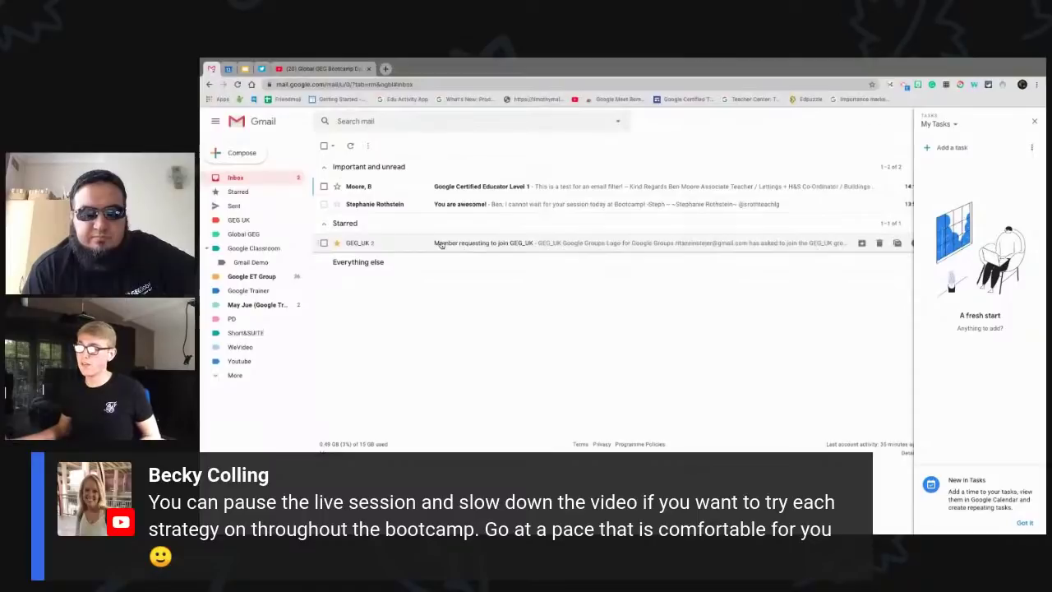
- Add the starred "Member requesting to join GEG_UK" email to My Tasks and open the new task's details
{"action": "left_click_drag", "start_coordinate": [441, 245], "coordinate": [973, 189]}
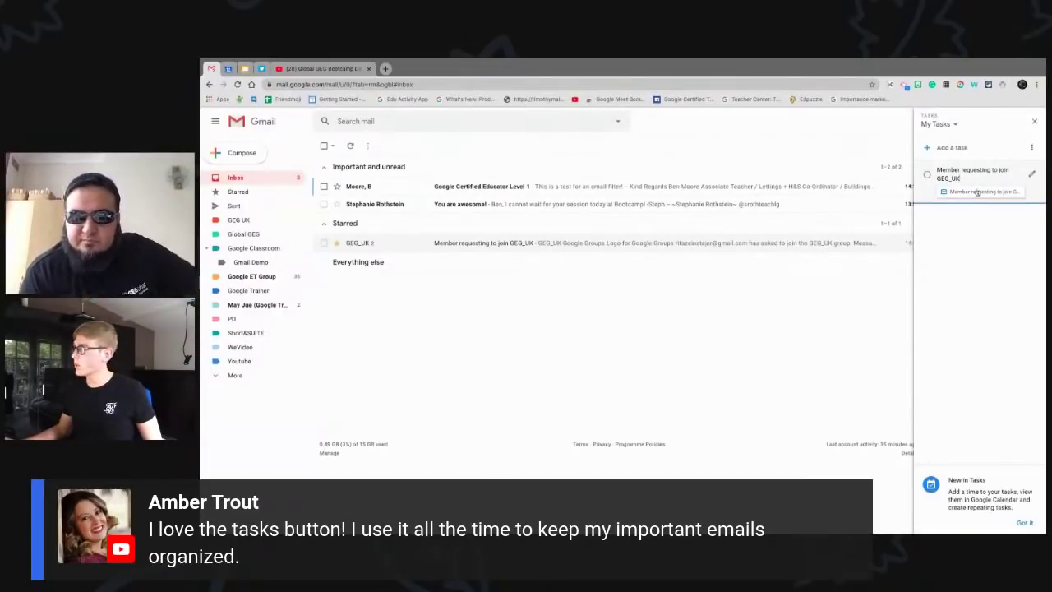
{"action": "left_click", "coordinate": [1032, 174]}
{"action": "left_click", "coordinate": [945, 194]}
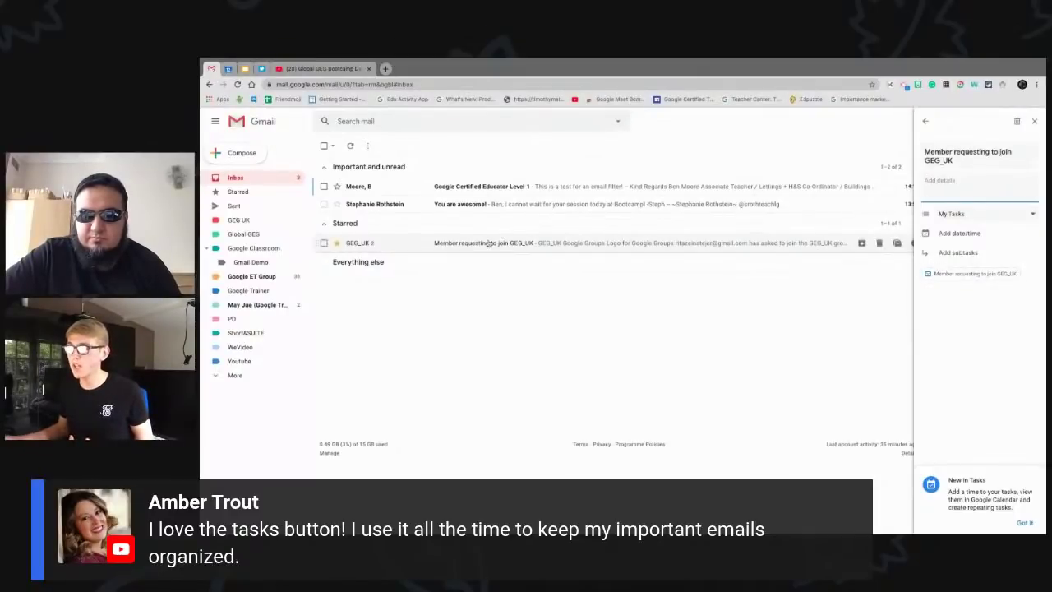
- Move the starred email to the GEG UK label, then show that it still opens from its linked task before returning to the inbox
{"action": "left_click_drag", "start_coordinate": [489, 242], "coordinate": [248, 224]}
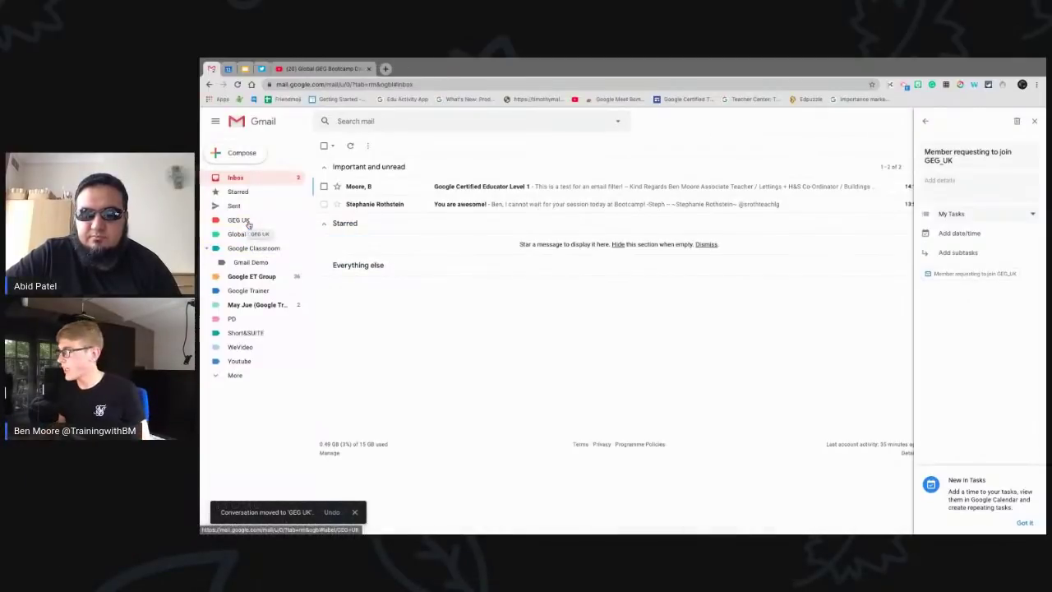
{"action": "left_click", "coordinate": [1034, 122]}
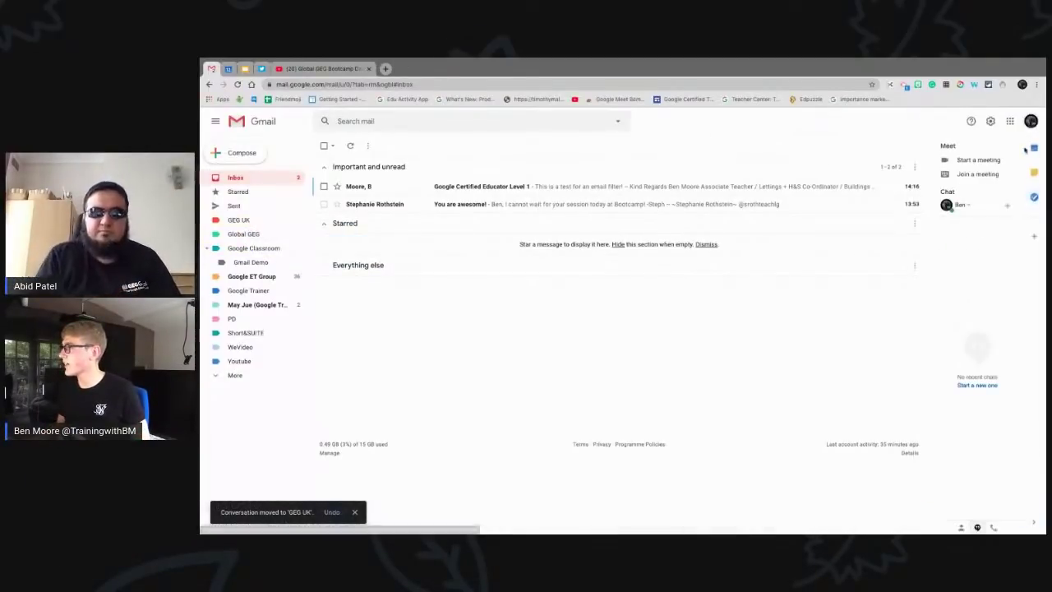
{"action": "left_click", "coordinate": [1034, 198]}
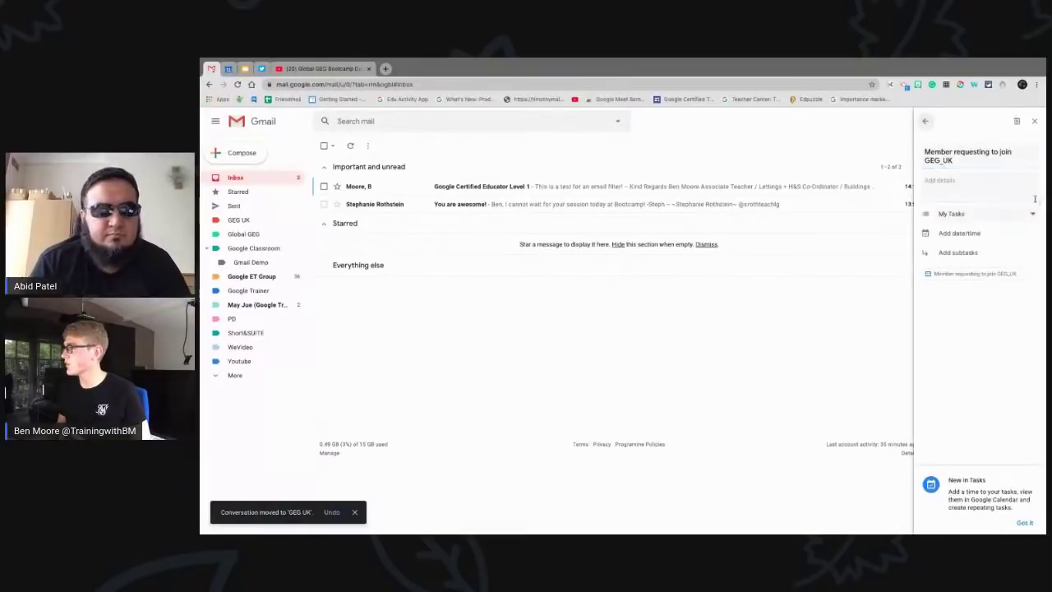
{"action": "left_click", "coordinate": [926, 123]}
{"action": "left_click", "coordinate": [977, 193]}
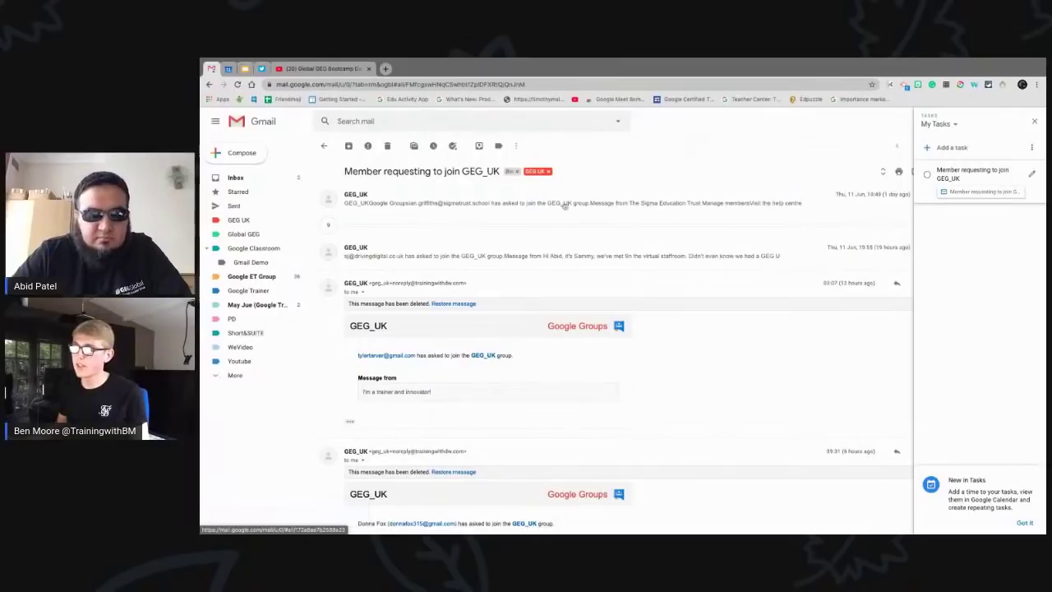
{"action": "left_click", "coordinate": [236, 177]}
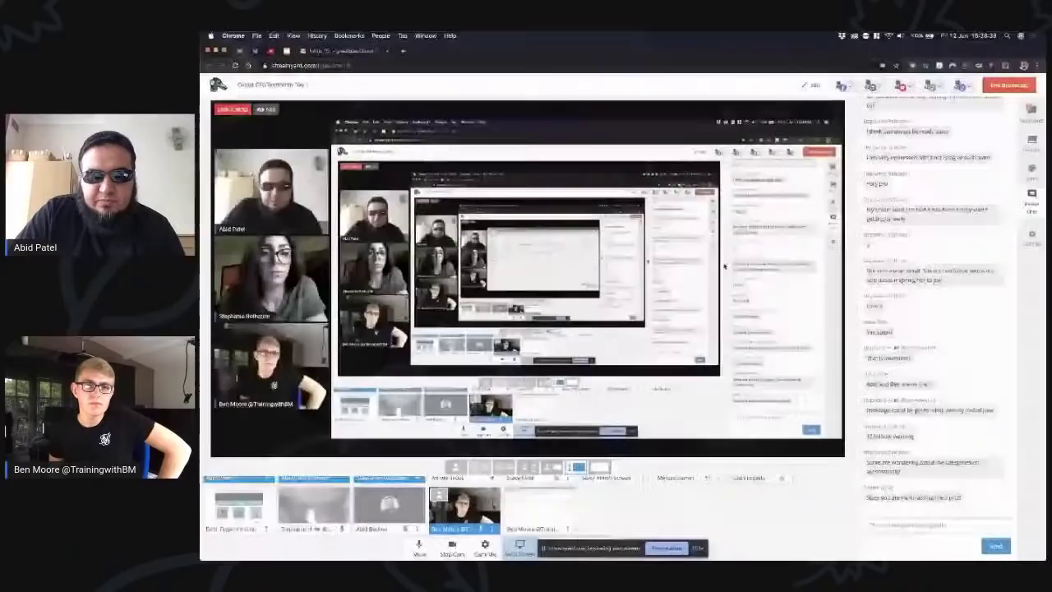
- Switch to the second Gmail account's inbox and show its Social and Promotions categories, returning to Primary
{"action": "left_click", "coordinate": [349, 51]}
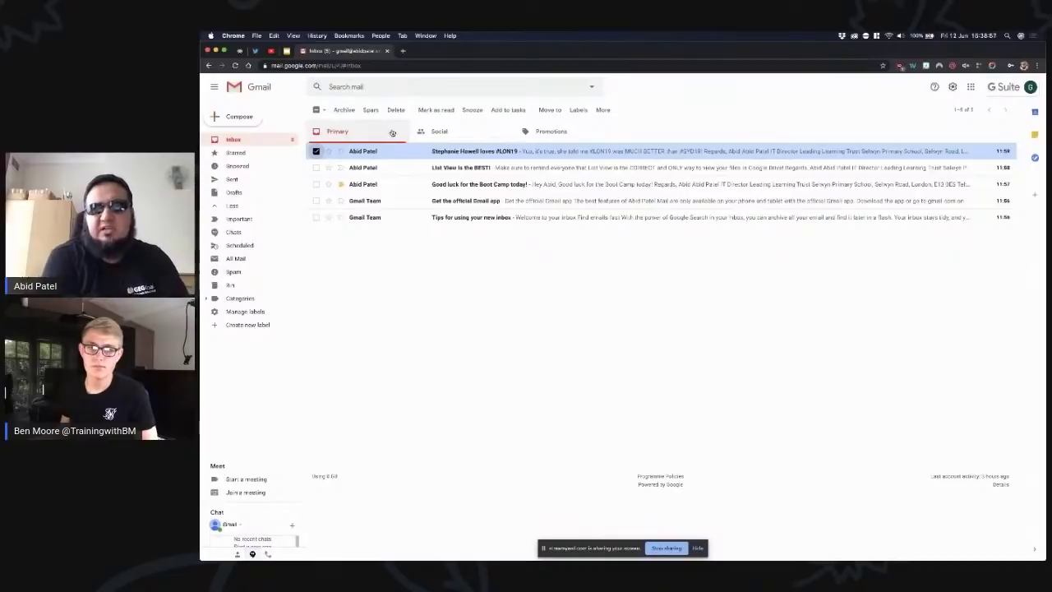
{"action": "left_click", "coordinate": [469, 133]}
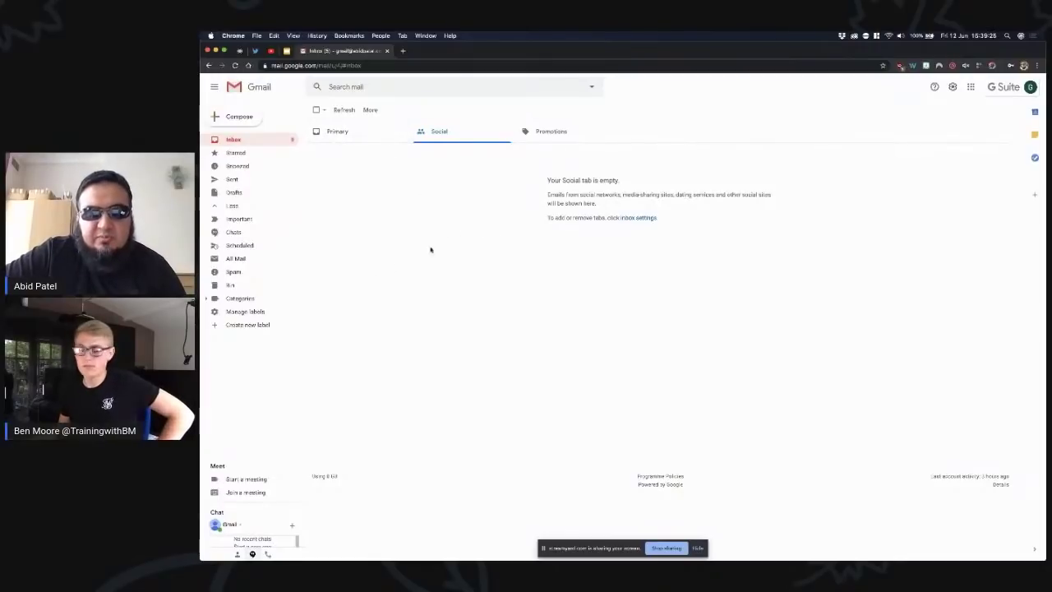
{"action": "left_click", "coordinate": [553, 132]}
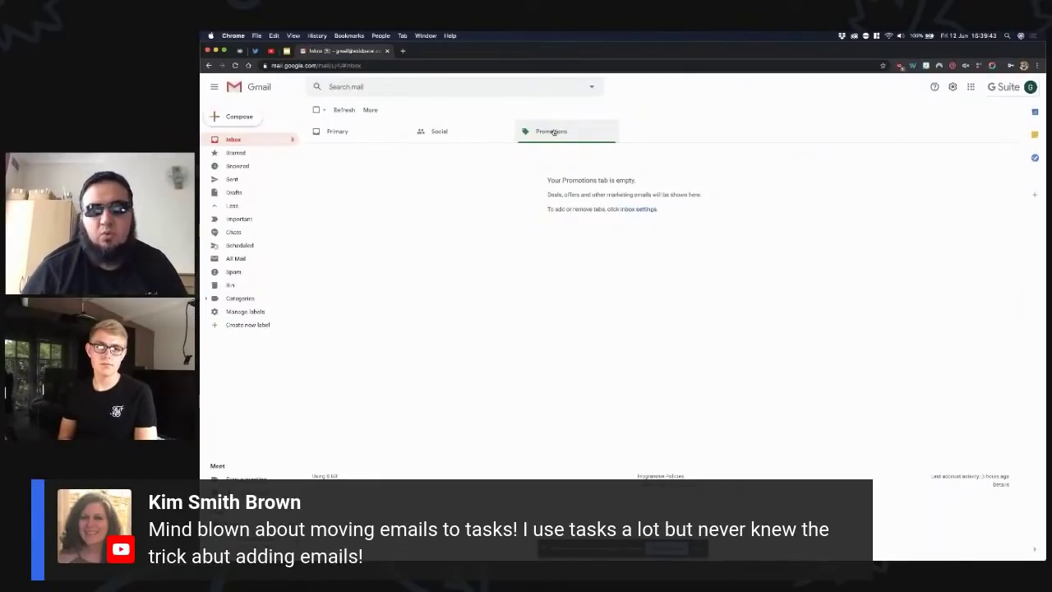
{"action": "left_click", "coordinate": [465, 134]}
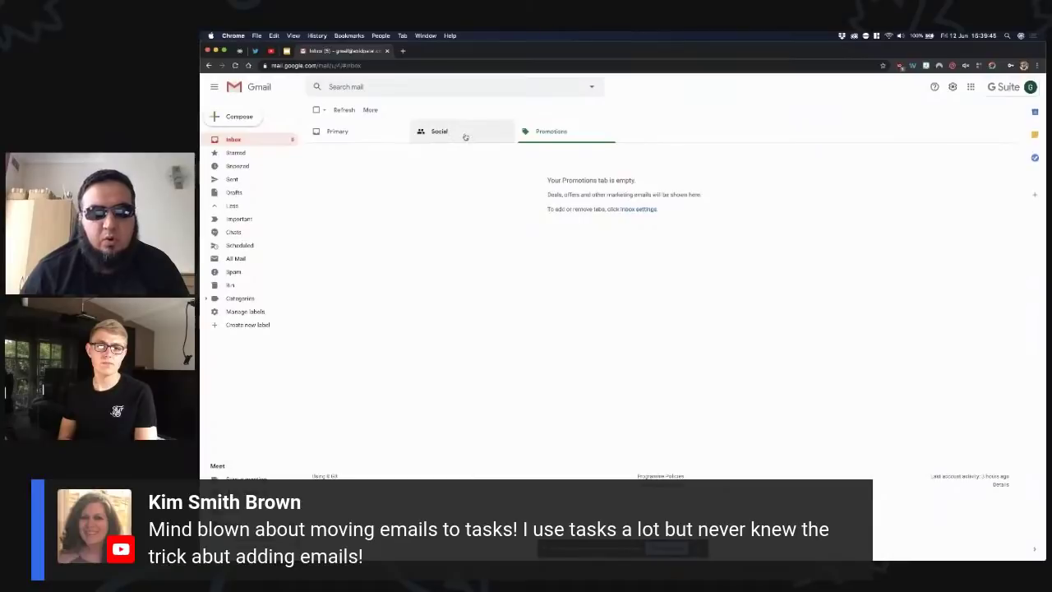
{"action": "left_click", "coordinate": [379, 132]}
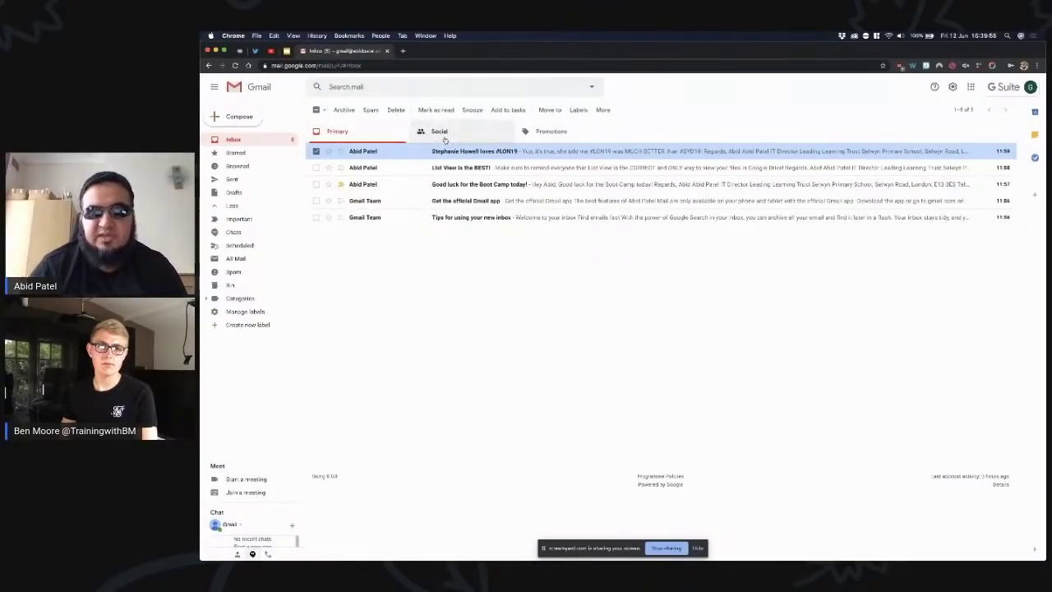
- Customise the inbox as Priority Inbox and show its inbox type choice and section settings
{"action": "left_click", "coordinate": [952, 87]}
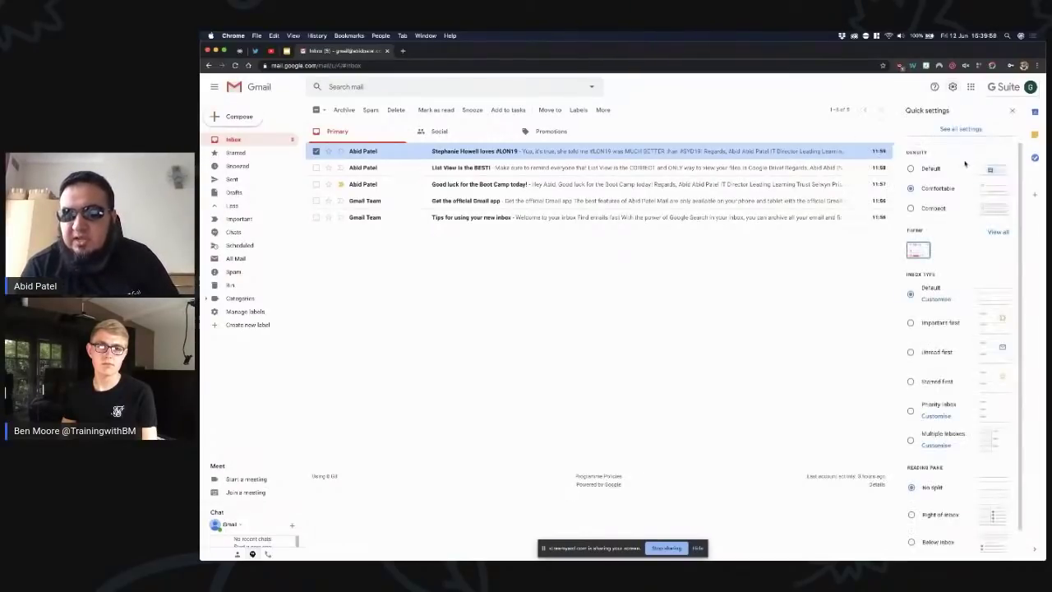
{"action": "scroll", "coordinate": [963, 335], "scroll_direction": "down", "scroll_amount": 1}
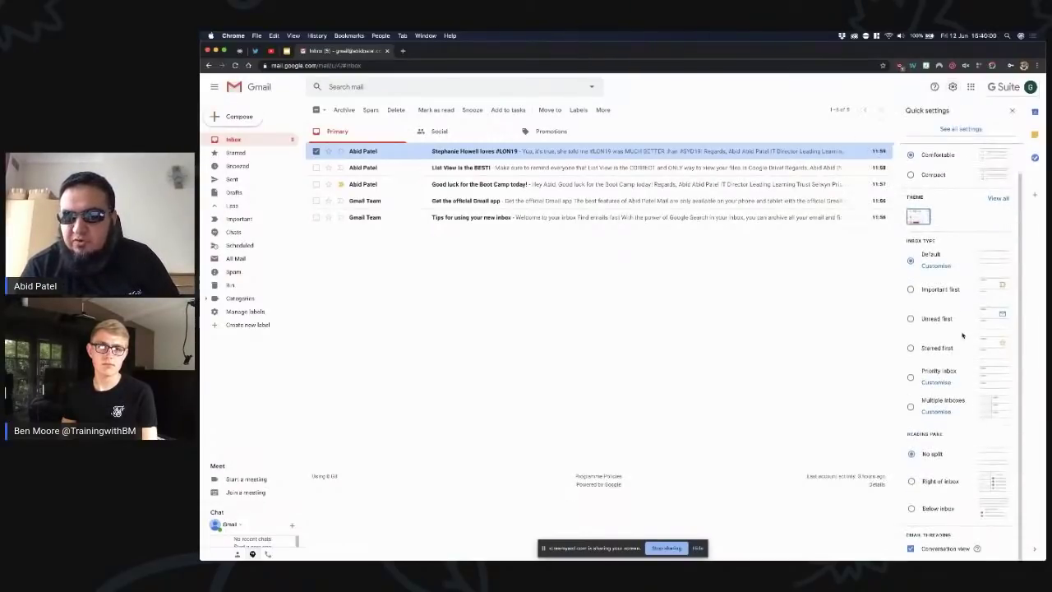
{"action": "left_click", "coordinate": [937, 383]}
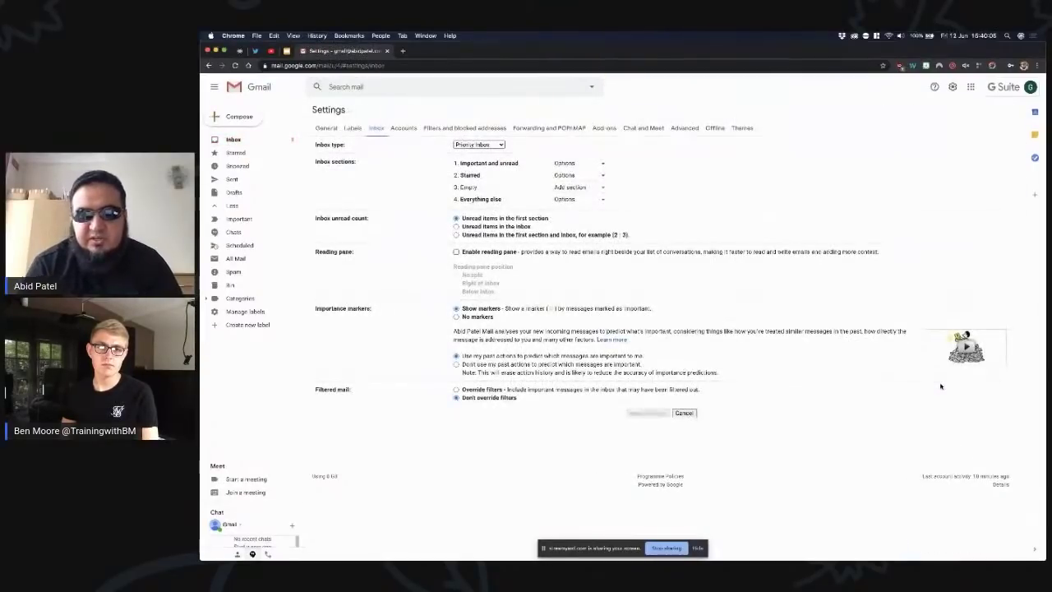
{"action": "left_click", "coordinate": [480, 144]}
{"action": "left_click", "coordinate": [421, 187]}
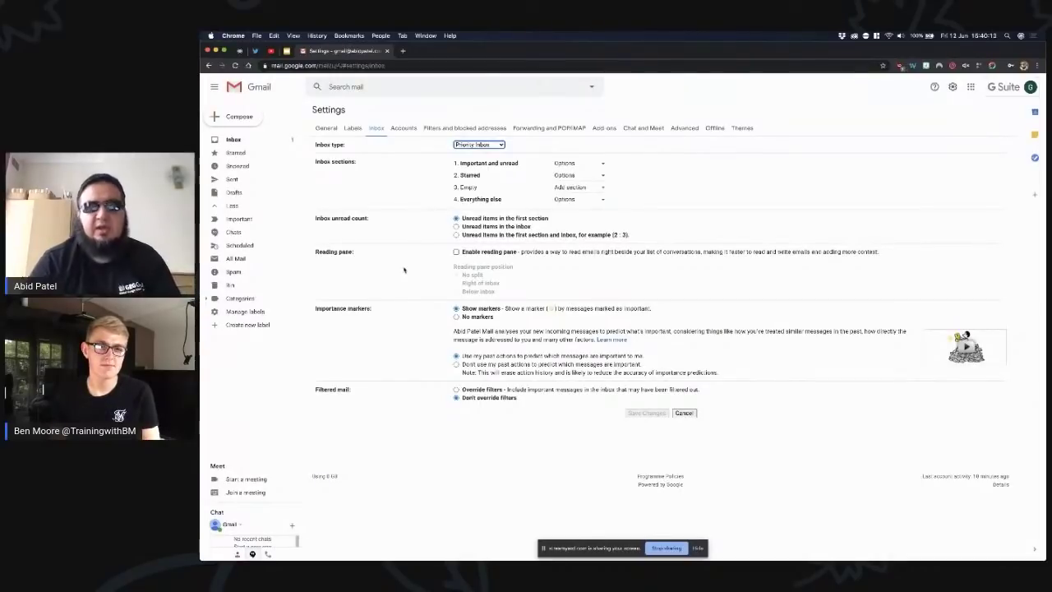
{"action": "left_click", "coordinate": [321, 127]}
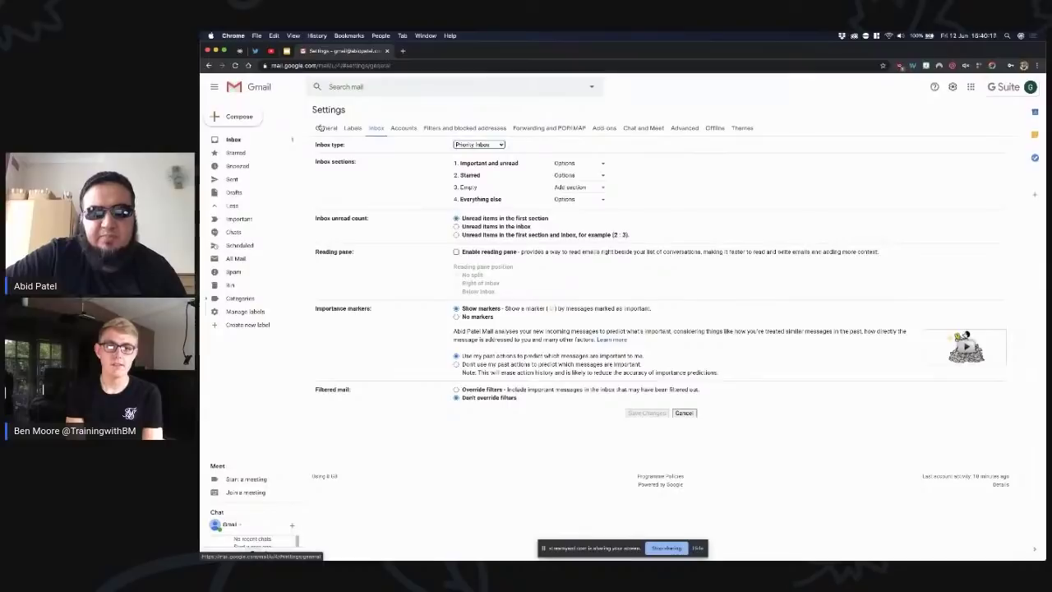
- Return to the inbox to show the Priority Inbox layout and set the inbox type back to Default
{"action": "left_click", "coordinate": [235, 139]}
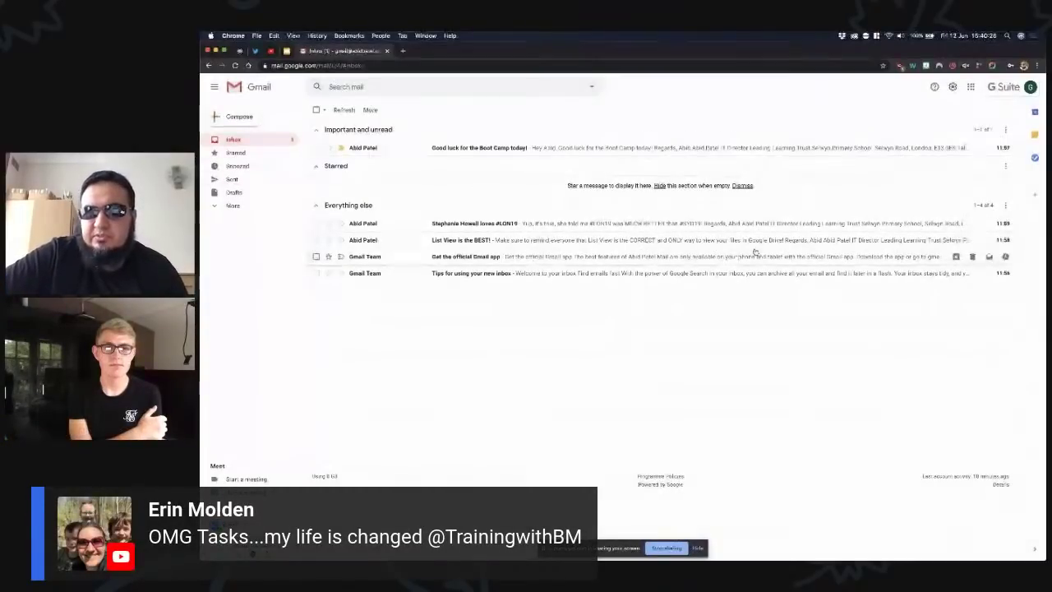
{"action": "left_click", "coordinate": [953, 86]}
{"action": "left_click", "coordinate": [911, 294]}
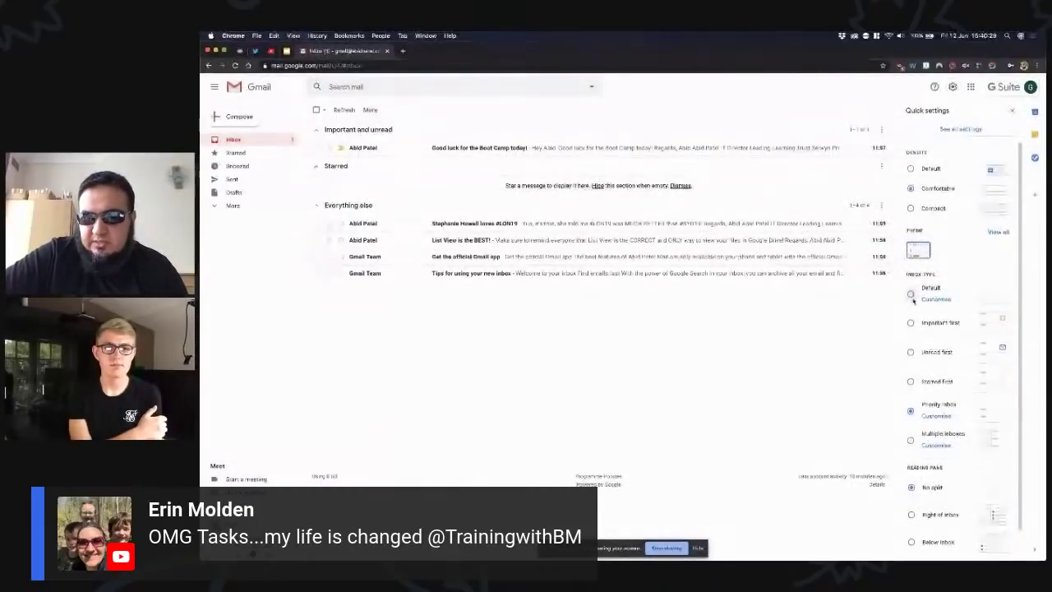
- Switch to the Google Slides presentation and advance from the Priority Inbox slide to the Signature slide
{"action": "left_click", "coordinate": [288, 51]}
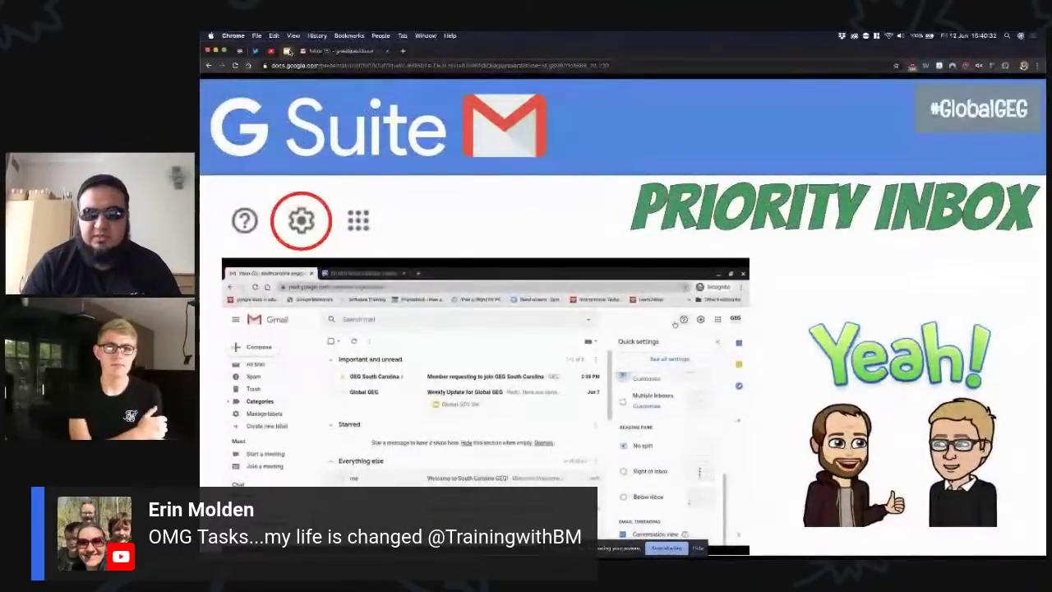
{"action": "key", "text": "Right"}
{"action": "key", "text": "Right"}
{"action": "key", "text": "Right"}
{"action": "key", "text": "Right"}
{"action": "key", "text": "Right"}
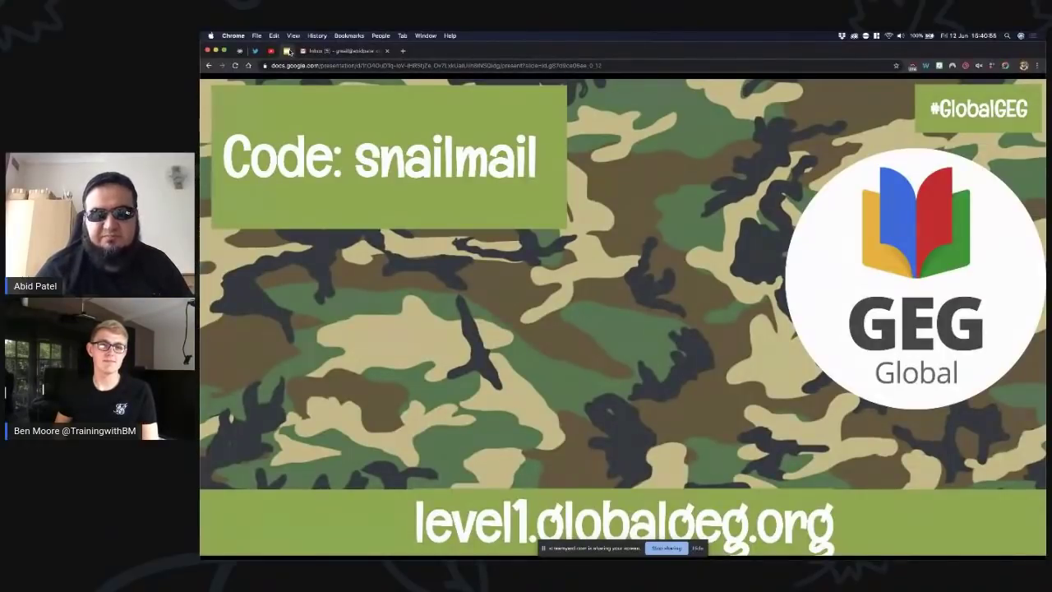
{"action": "key", "text": "Right"}
{"action": "key", "text": "Right"}
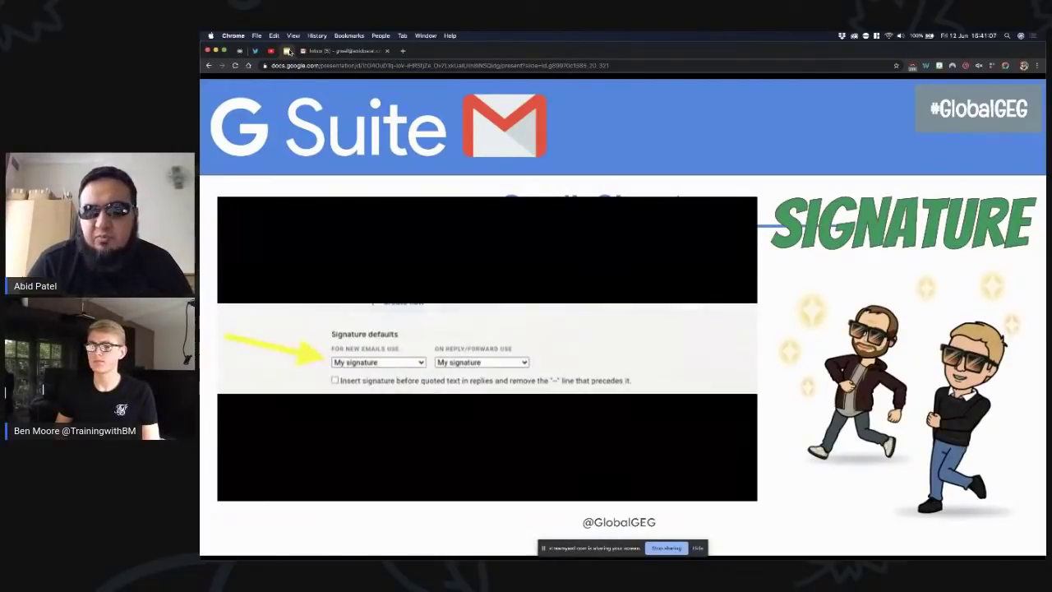
- Return to Gmail and create a signature named "Test" with the text "Test" in the general settings
{"action": "left_click", "coordinate": [341, 51]}
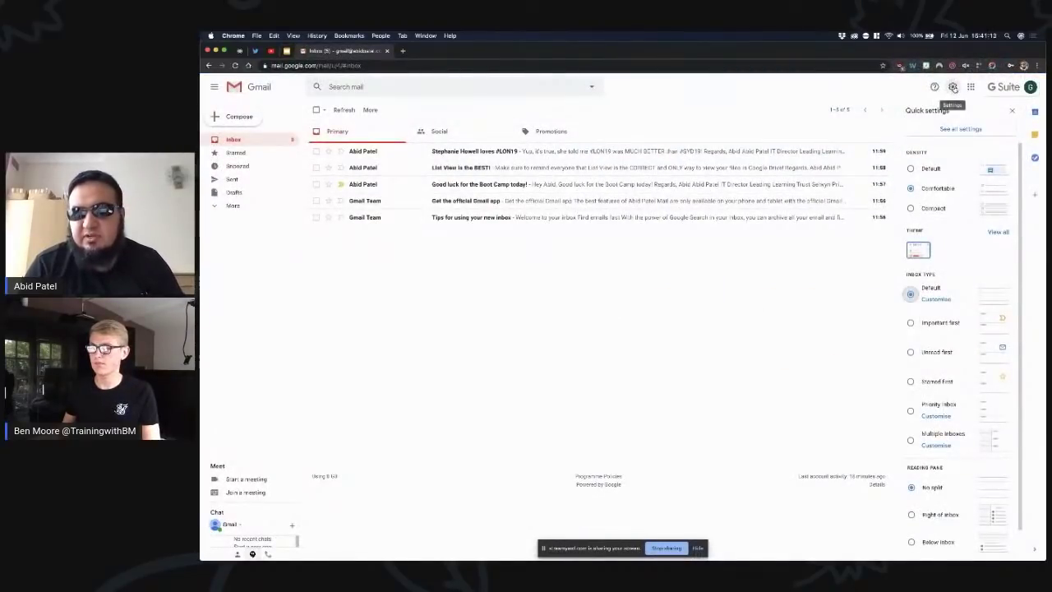
{"action": "left_click", "coordinate": [960, 130]}
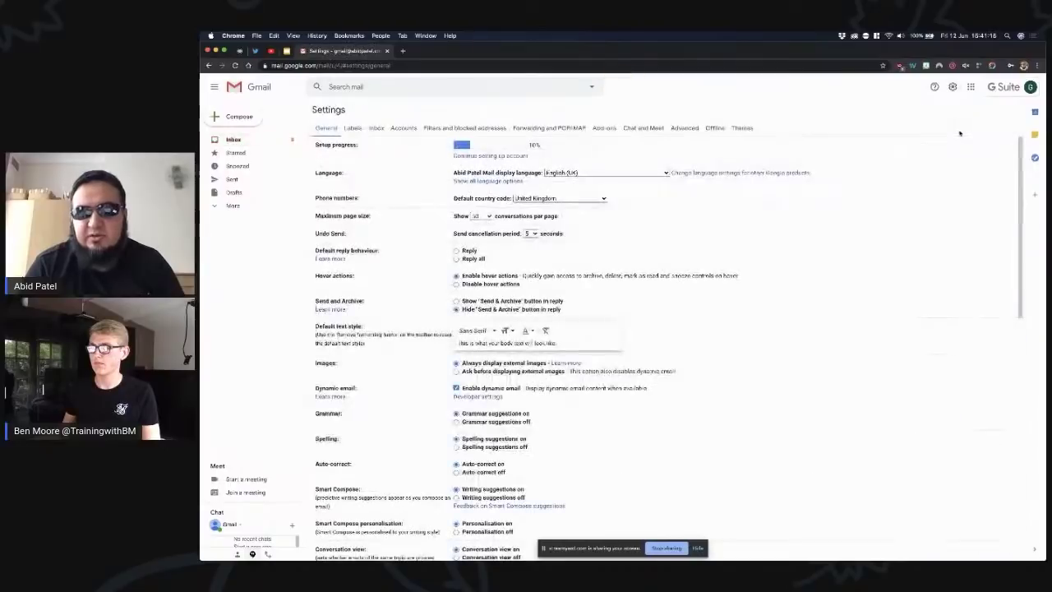
{"action": "scroll", "coordinate": [859, 275], "scroll_direction": "down", "scroll_amount": 5}
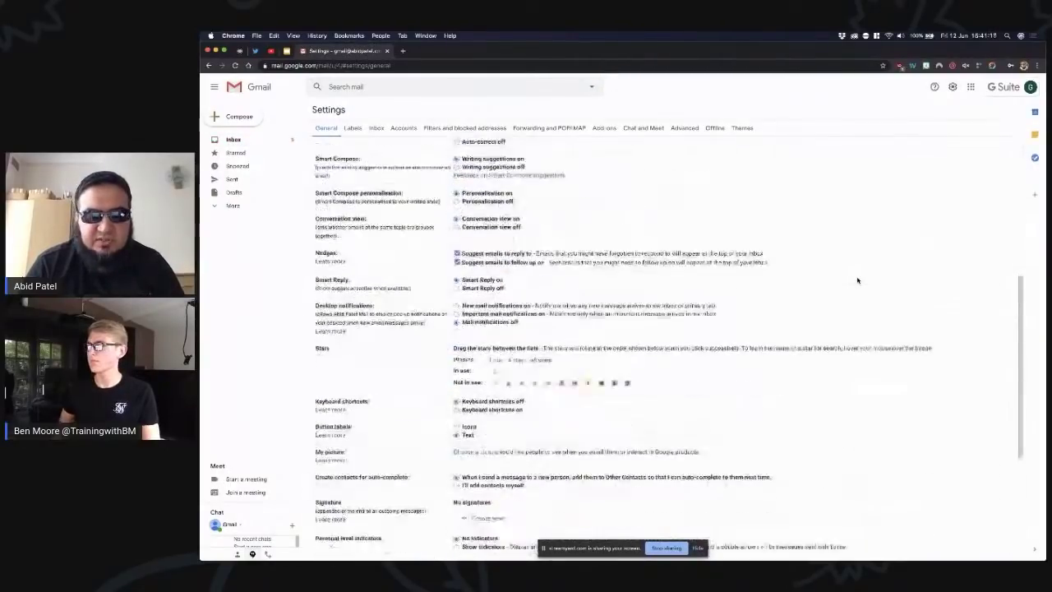
{"action": "scroll", "coordinate": [857, 280], "scroll_direction": "down", "scroll_amount": 5}
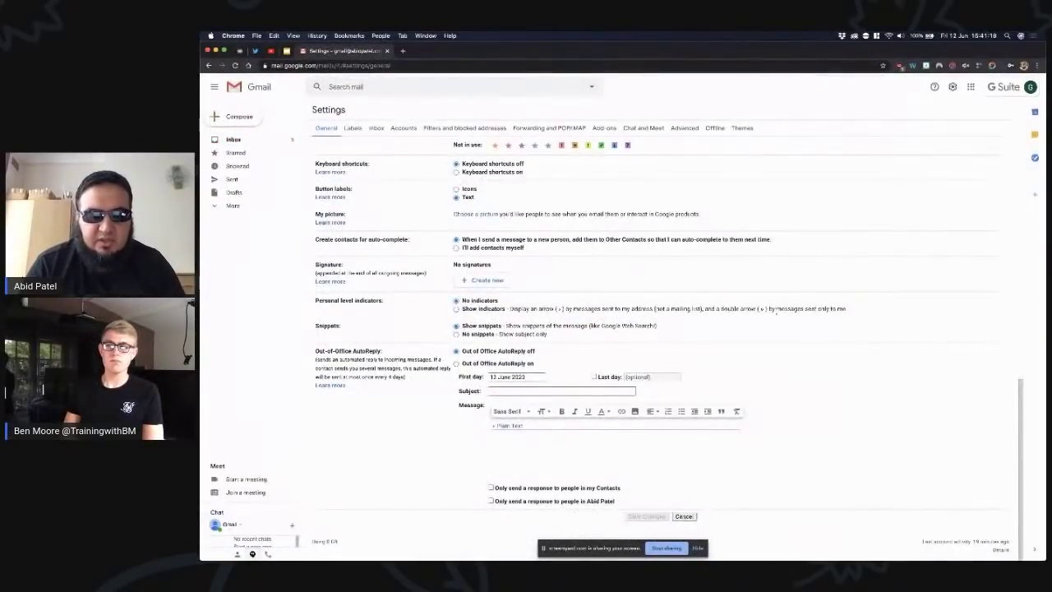
{"action": "left_click", "coordinate": [485, 281]}
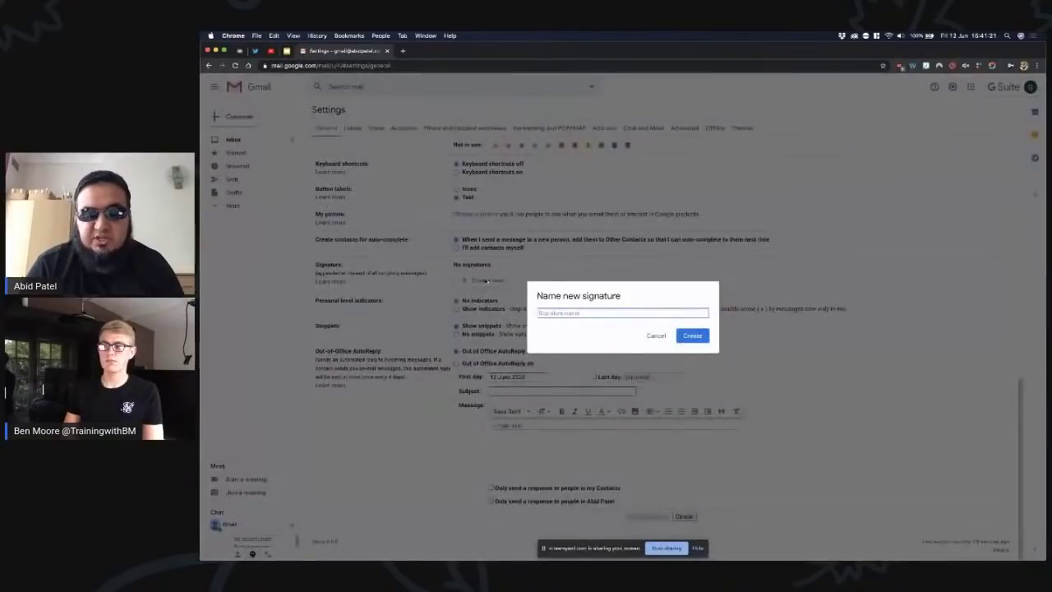
{"action": "type", "text": "Test"}
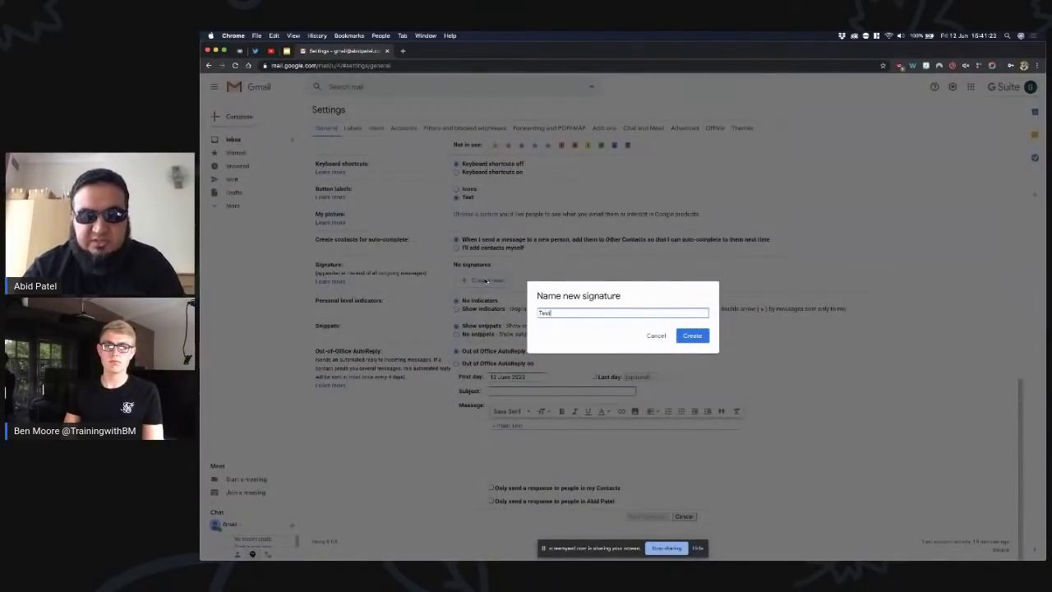
{"action": "key", "text": "Return"}
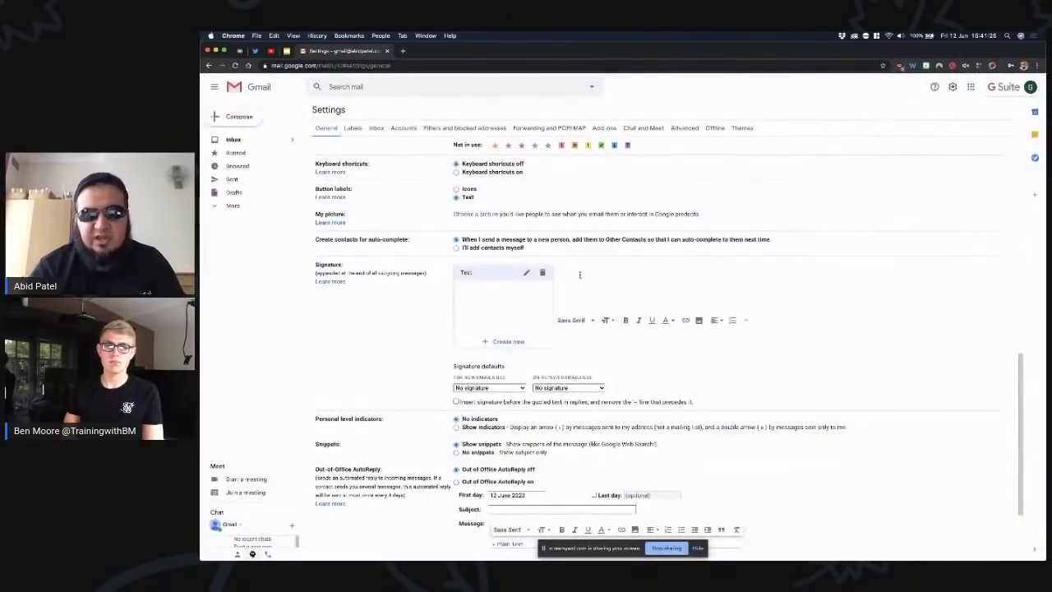
{"action": "type", "text": "Test"}
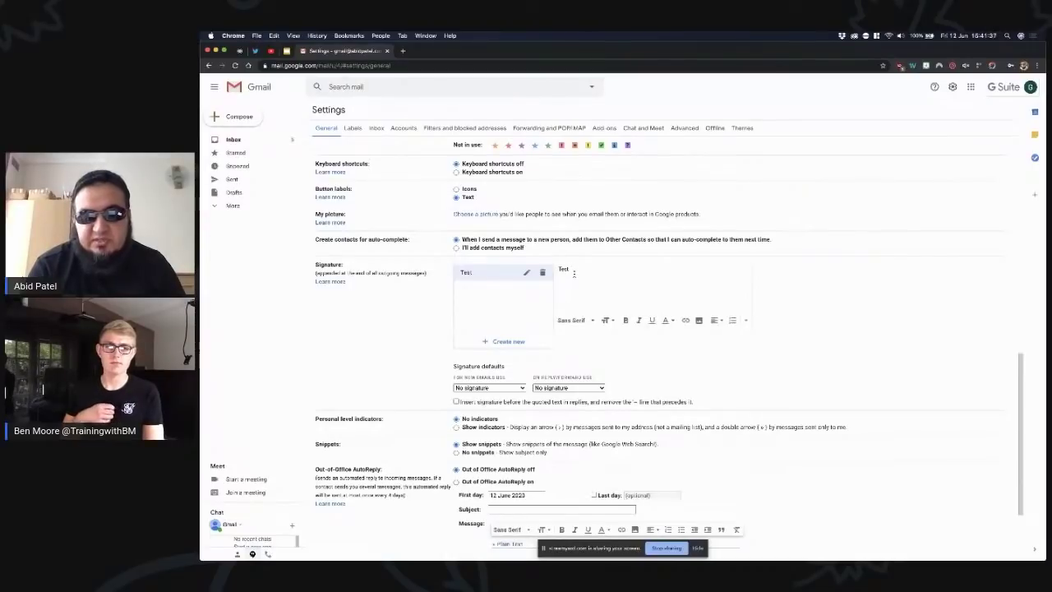
- Set the Test signature as the default for new emails only, save the settings and start a new message to show it
{"action": "left_click", "coordinate": [483, 387]}
{"action": "left_click", "coordinate": [483, 388]}
{"action": "left_click", "coordinate": [483, 388]}
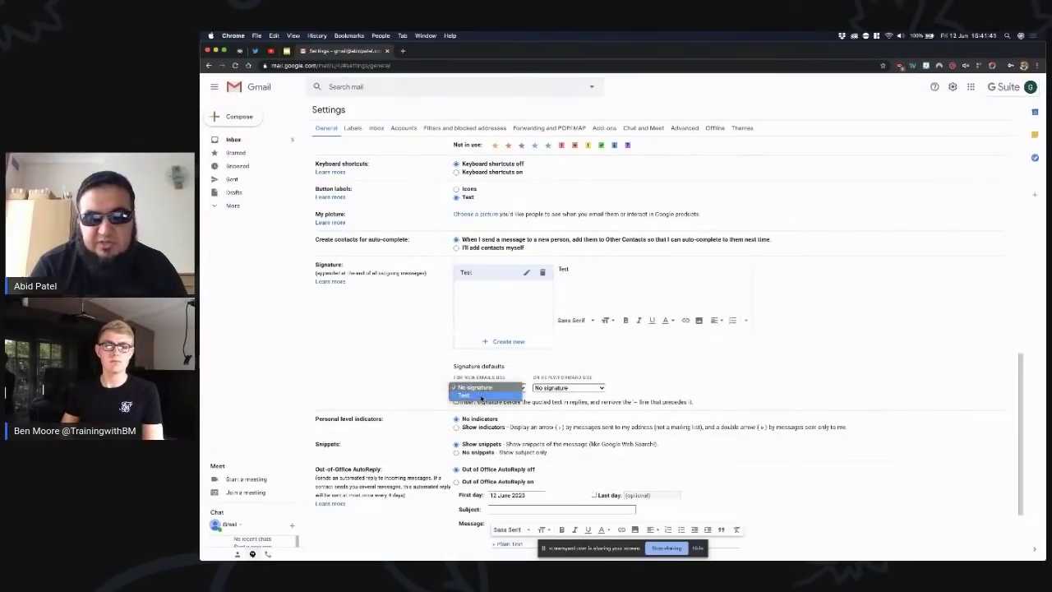
{"action": "left_click", "coordinate": [481, 398]}
{"action": "left_click", "coordinate": [551, 388]}
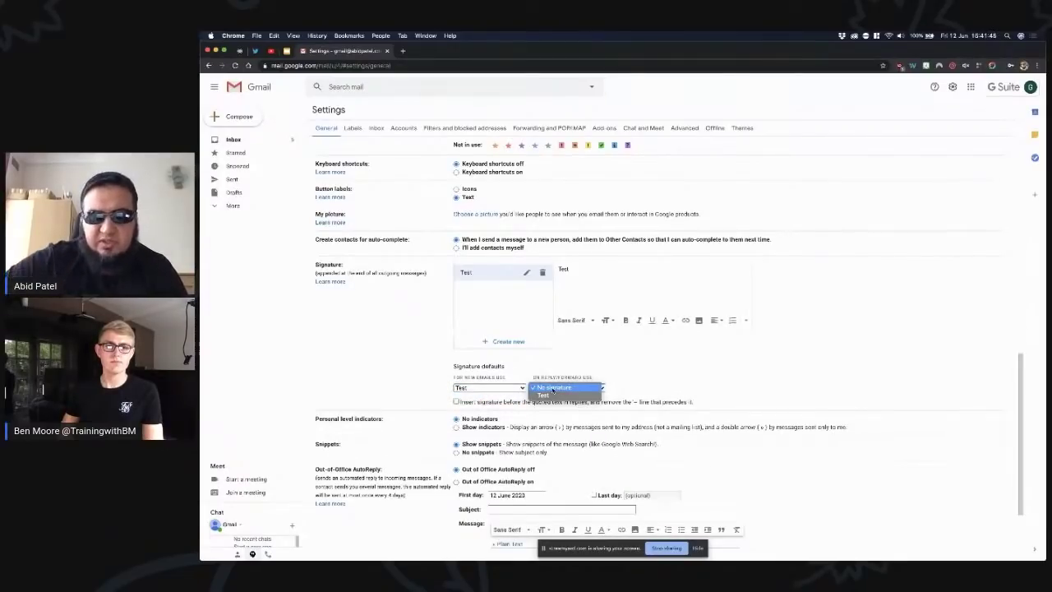
{"action": "left_click", "coordinate": [618, 369]}
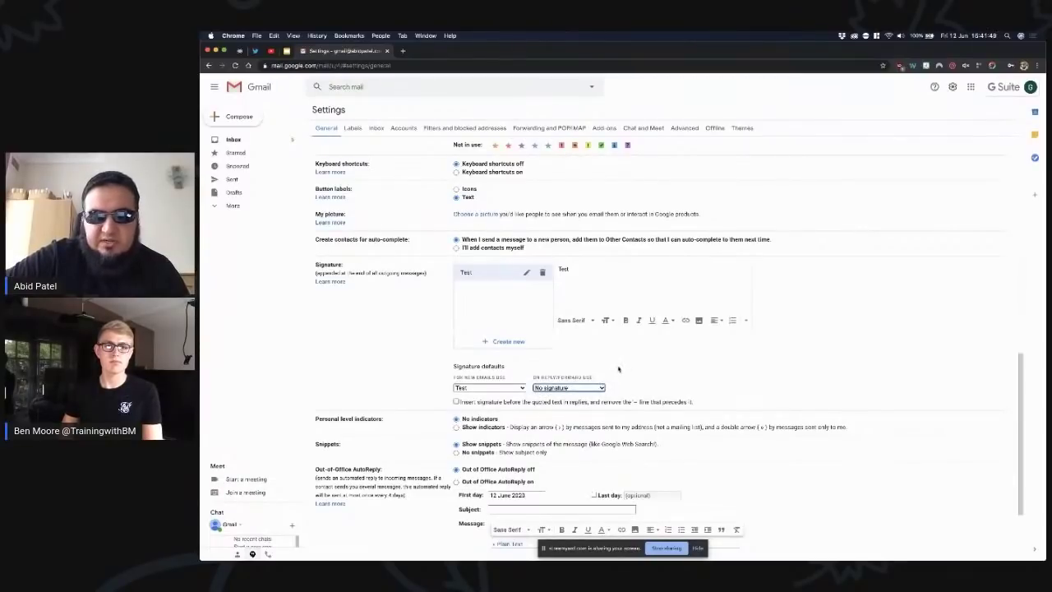
{"action": "scroll", "coordinate": [618, 369], "scroll_direction": "down", "scroll_amount": 3}
{"action": "left_click", "coordinate": [647, 516]}
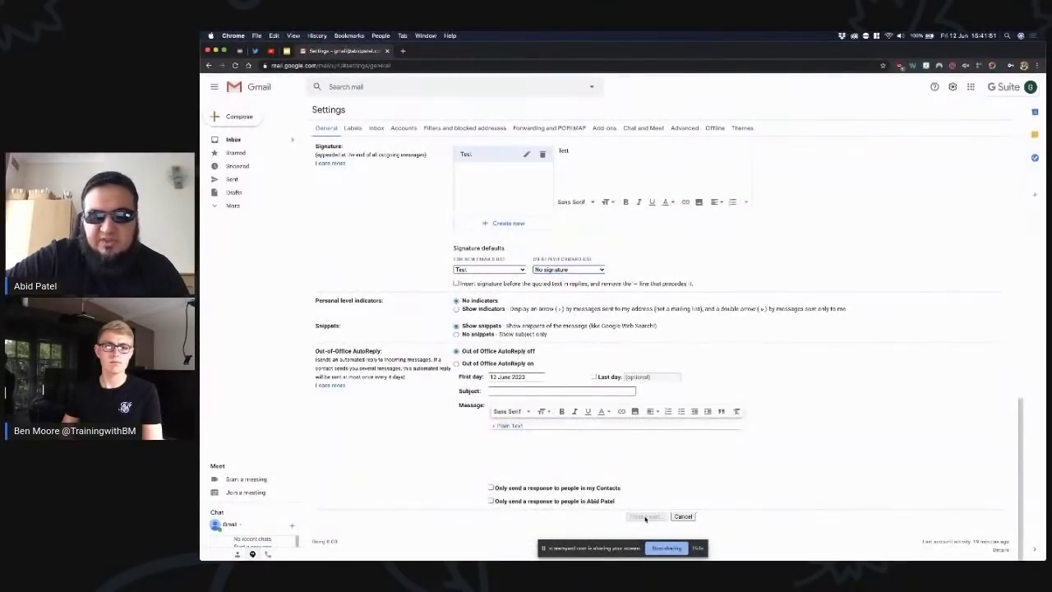
{"action": "left_click", "coordinate": [220, 116]}
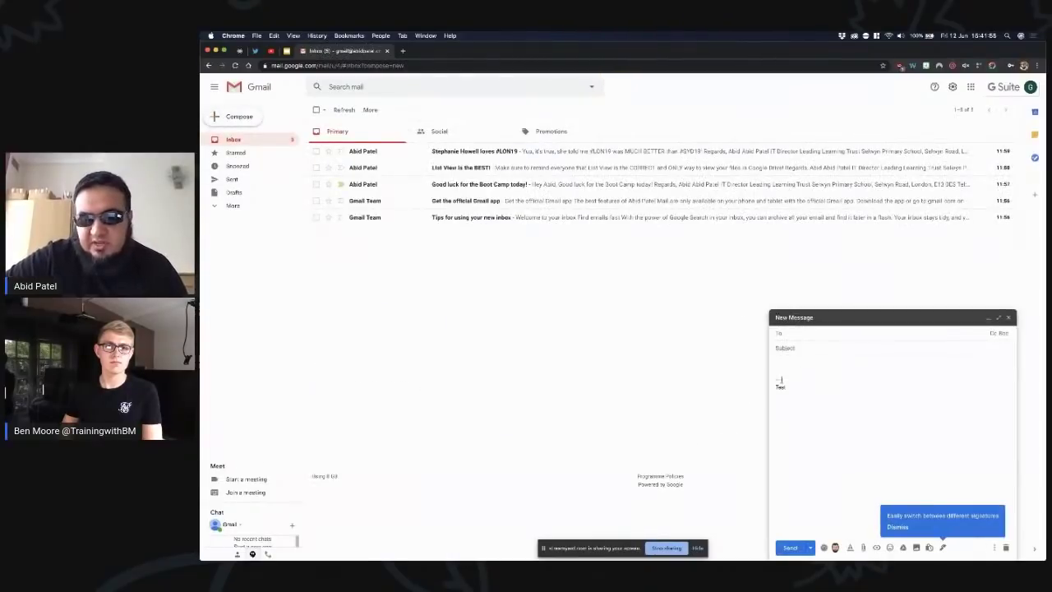
- Close the new message and advance the Google Slides presentation from the Signature slide to the Out of Office slide
{"action": "left_click", "coordinate": [1008, 317]}
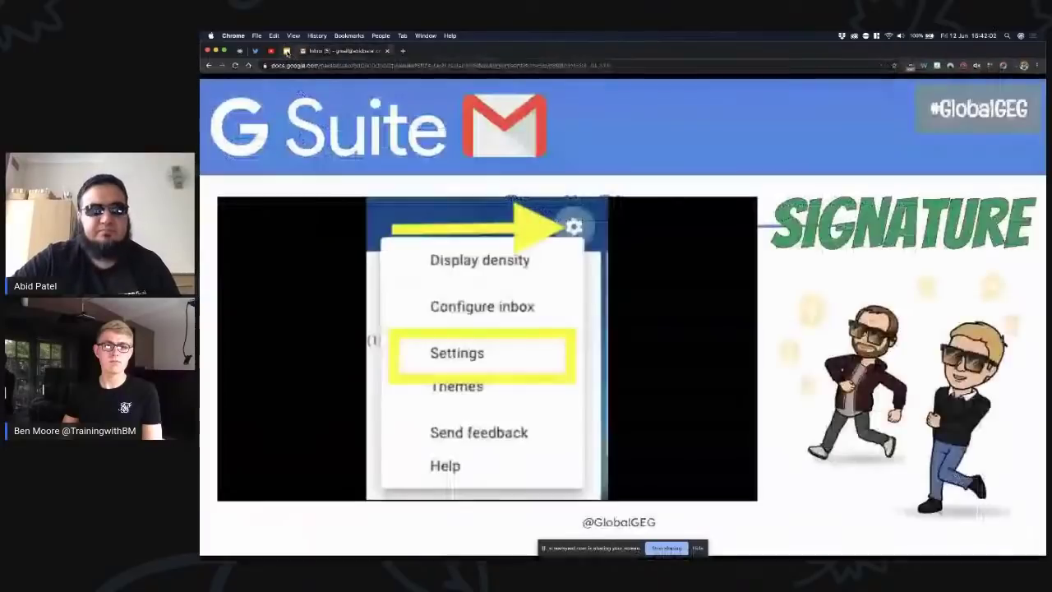
{"action": "left_click", "coordinate": [287, 51]}
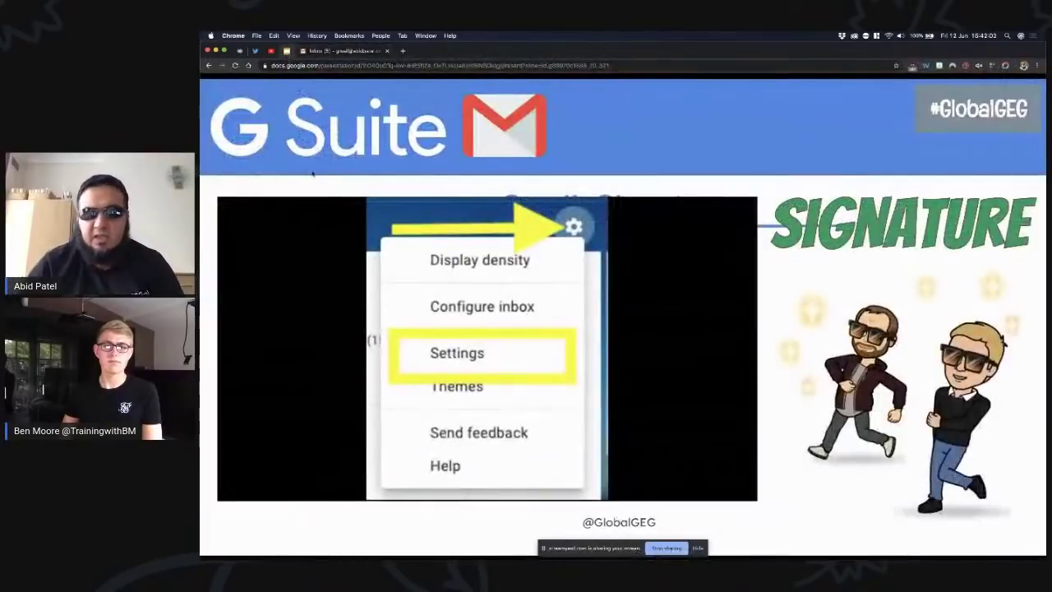
{"action": "key", "text": "Right"}
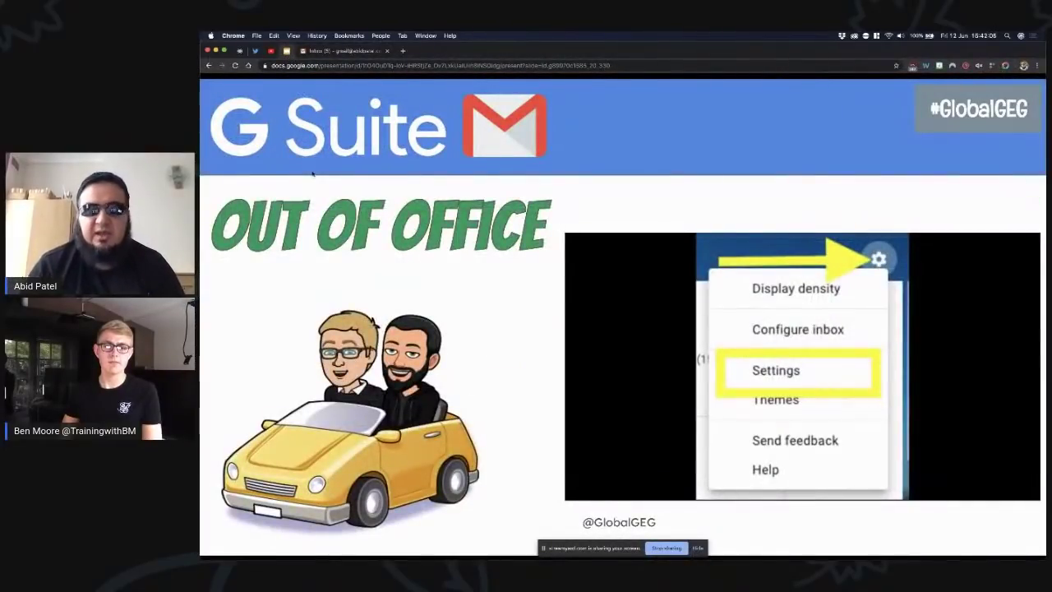
- Return to Gmail and turn on the out-of-office autoreply in the general settings, with 19 June 2020 as the last day
{"action": "key", "text": "ctrl+Tab"}
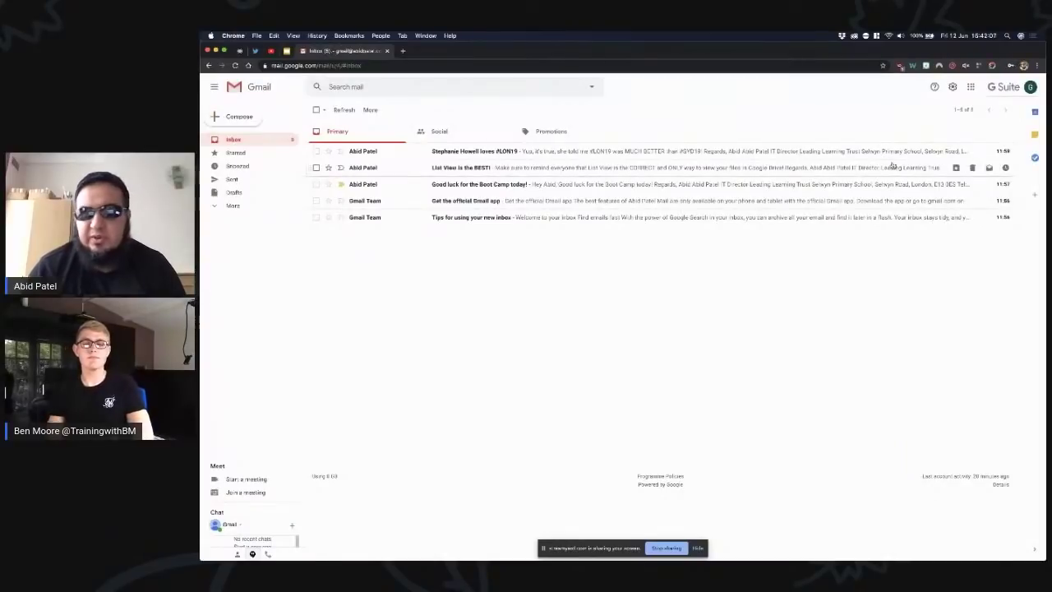
{"action": "left_click", "coordinate": [953, 86]}
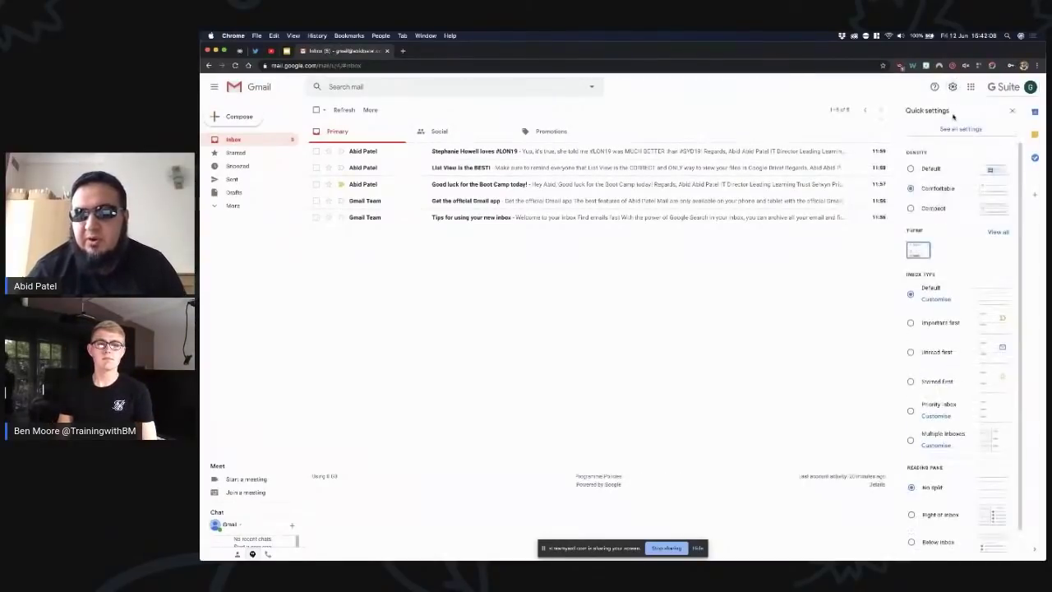
{"action": "left_click", "coordinate": [960, 129]}
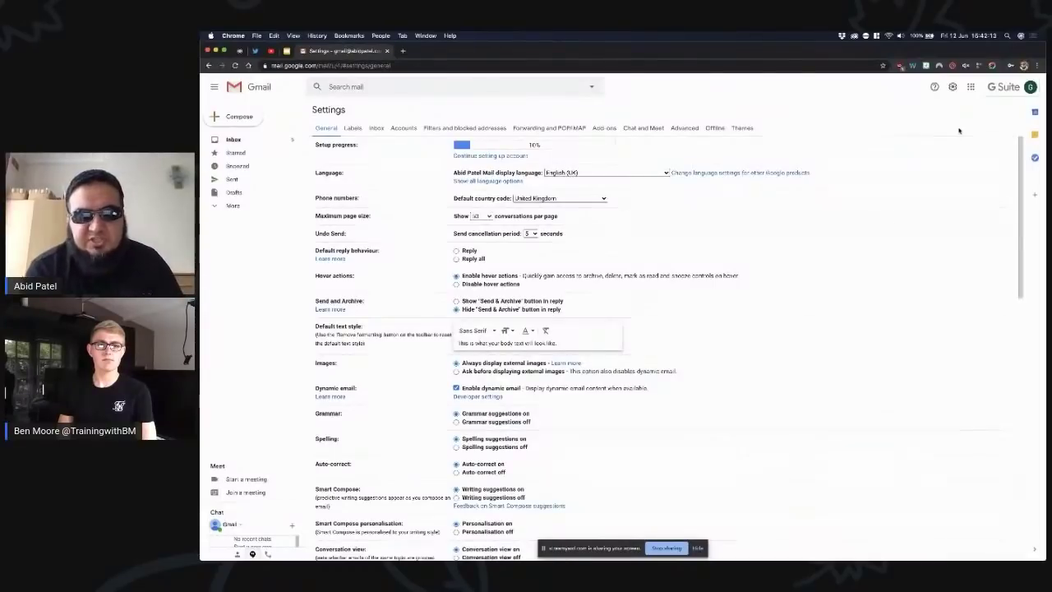
{"action": "scroll", "coordinate": [926, 283], "scroll_direction": "down", "scroll_amount": 15}
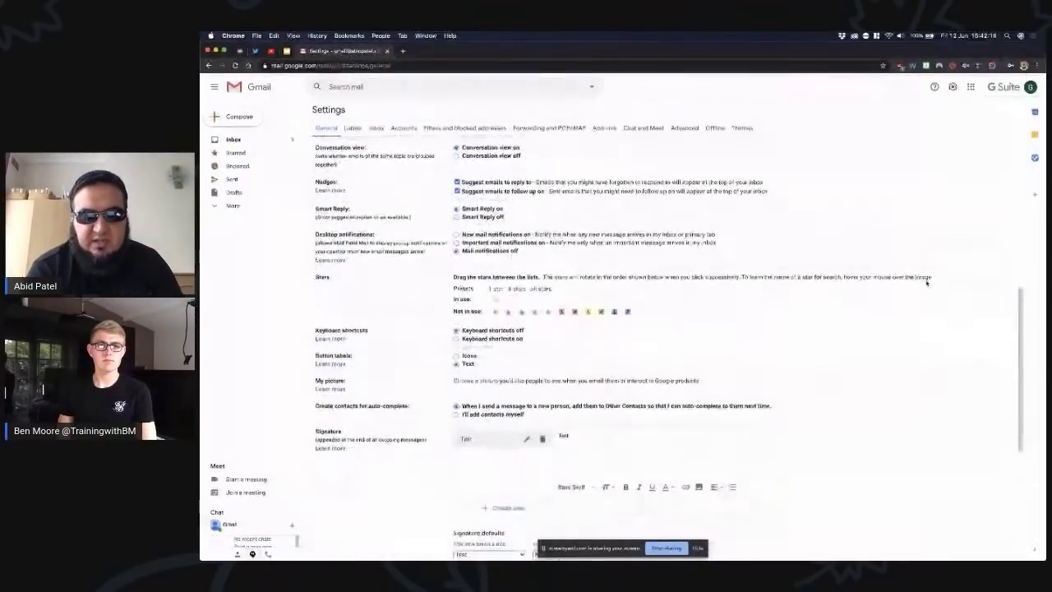
{"action": "scroll", "coordinate": [952, 368], "scroll_direction": "down", "scroll_amount": 5}
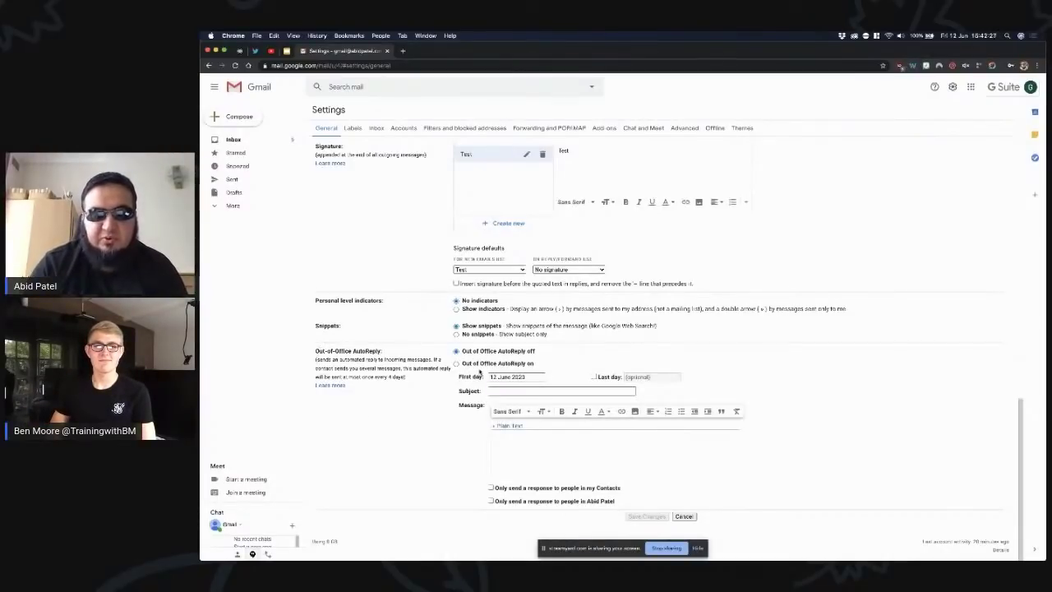
{"action": "left_click", "coordinate": [496, 365]}
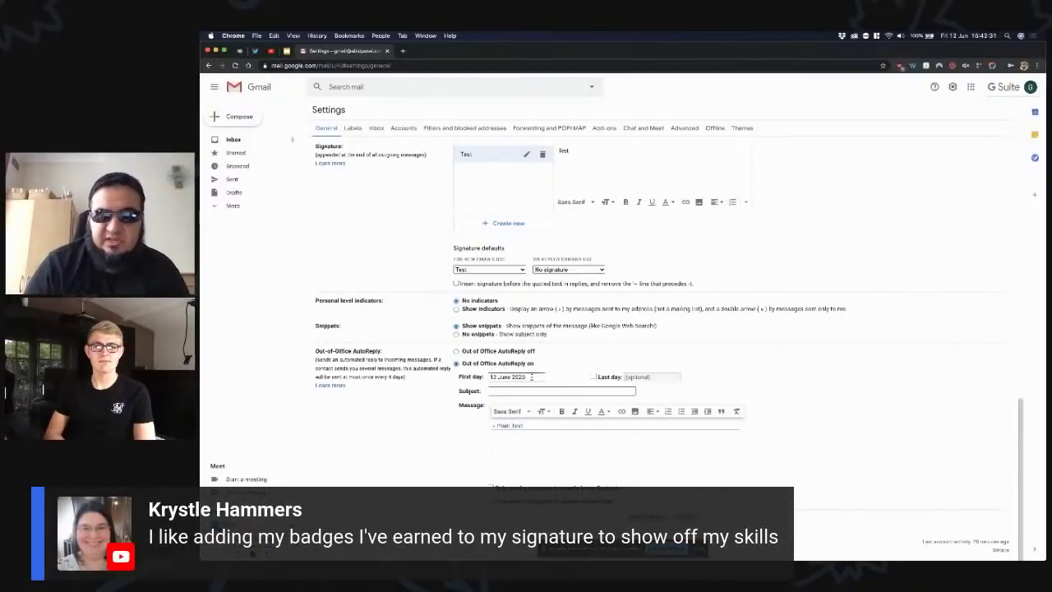
{"action": "left_click", "coordinate": [594, 377]}
{"action": "left_click", "coordinate": [676, 378]}
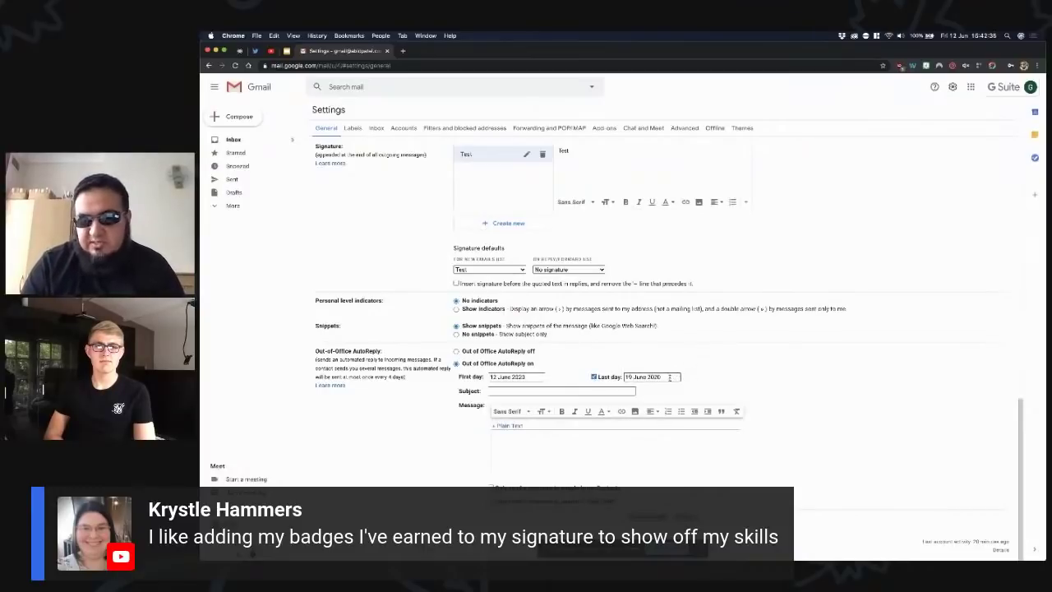
- Give the autoreply the subject "I'm not working" and the message "Need a rest", and save the changes
{"action": "left_click", "coordinate": [570, 392]}
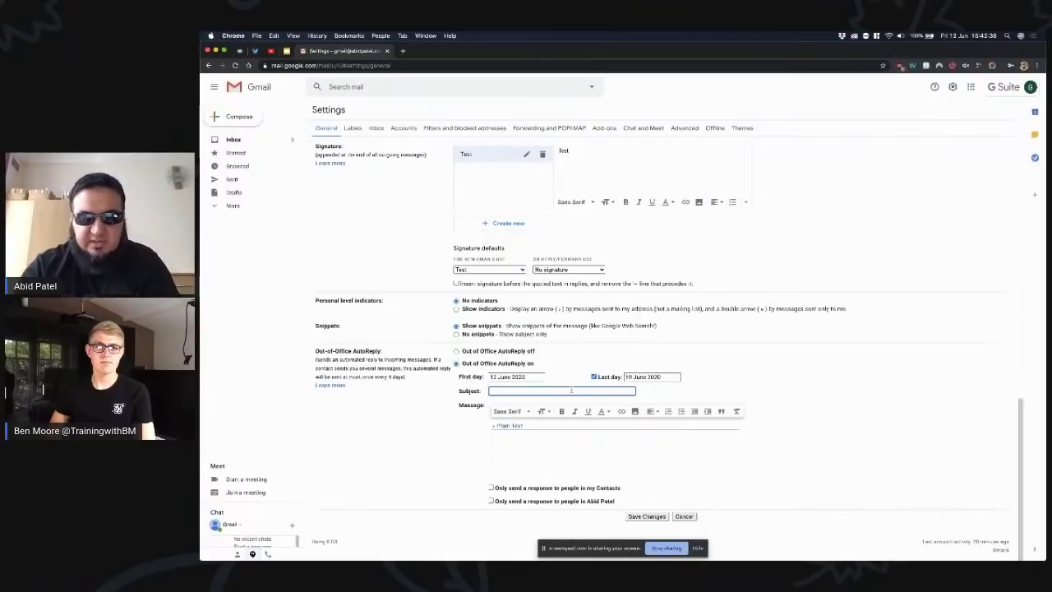
{"action": "type", "text": "I'm not working"}
{"action": "key", "text": "Tab"}
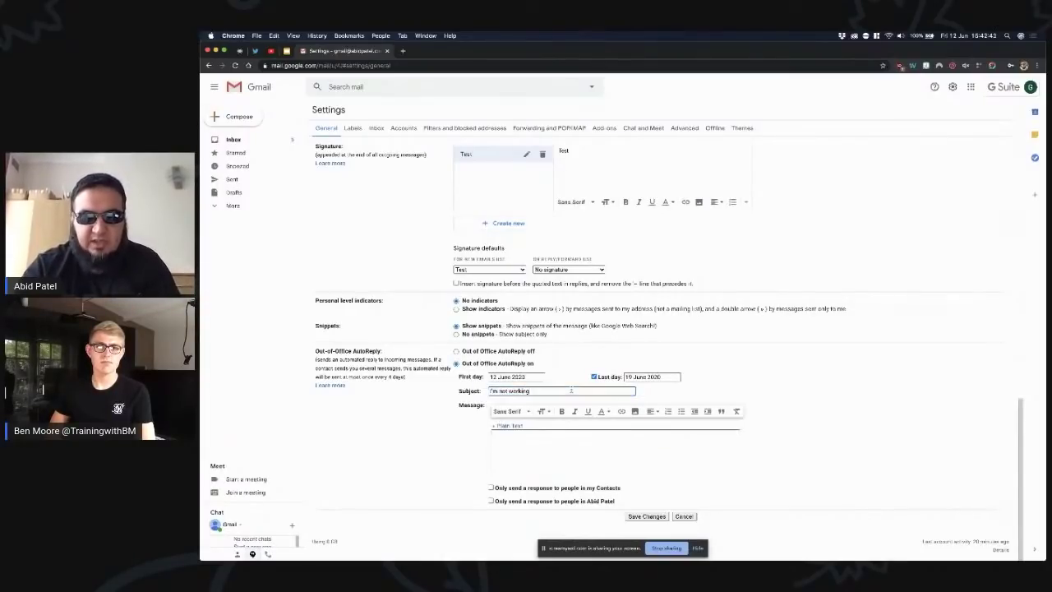
{"action": "type", "text": "Hand"}
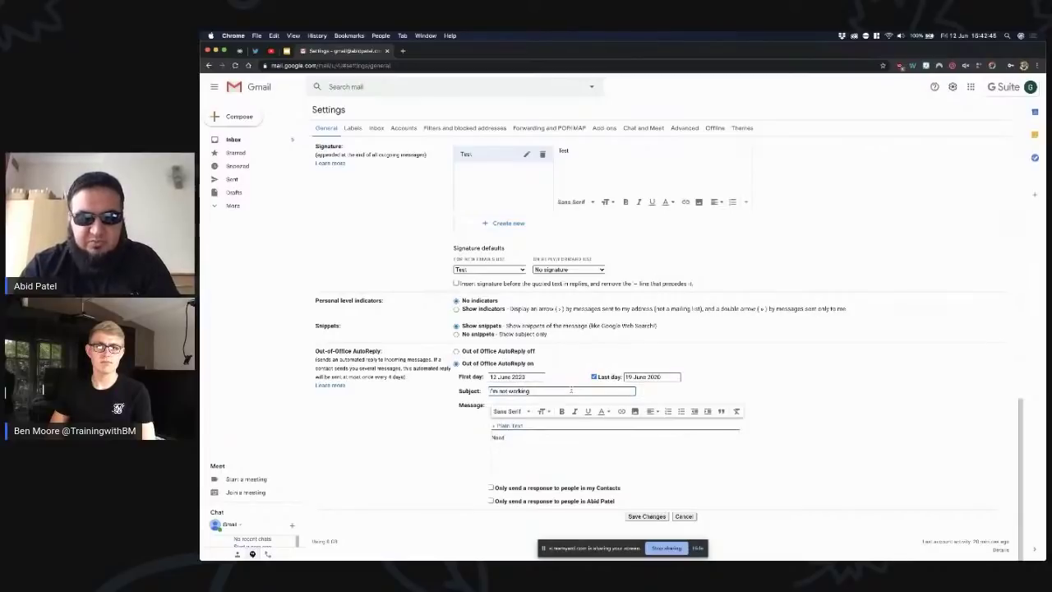
{"action": "type", "text": " a rest"}
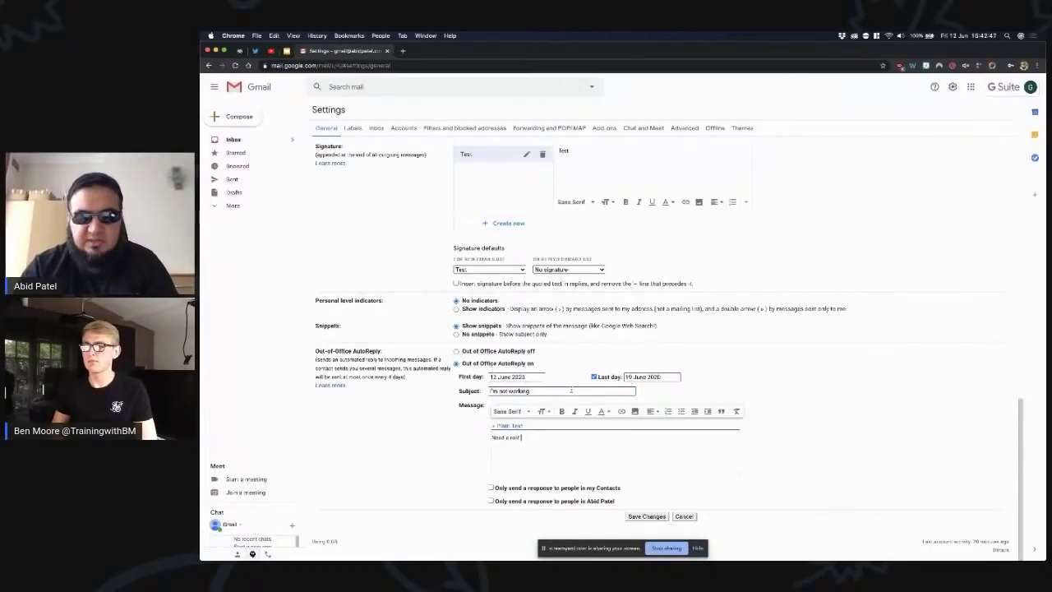
{"action": "left_click", "coordinate": [647, 516]}
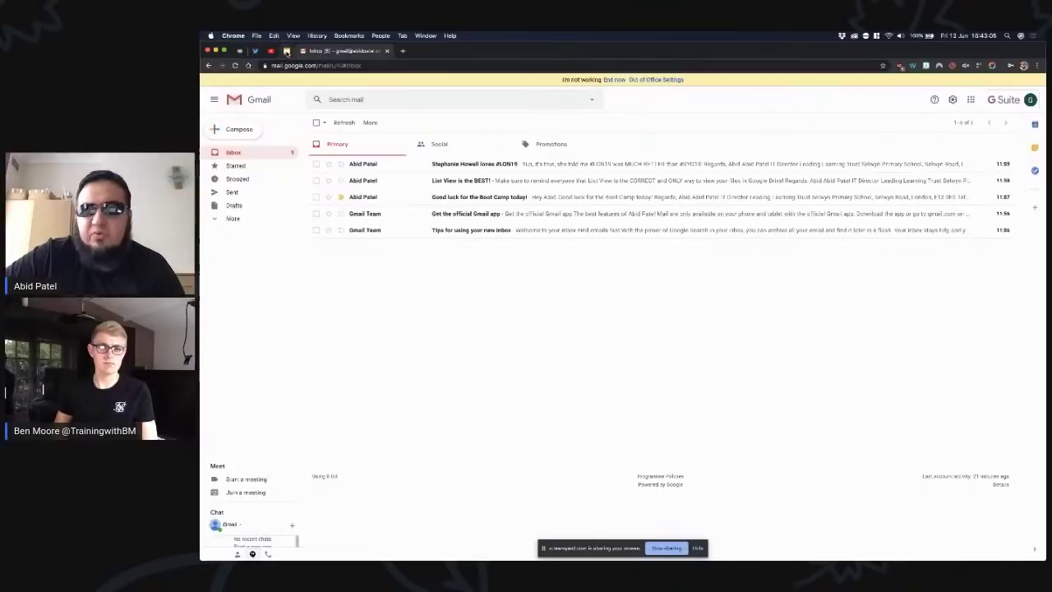
- Switch to the Google Slides presentation, advance to the Any Questions slide and bring up the riddle post on Twitter
{"action": "left_click", "coordinate": [286, 51]}
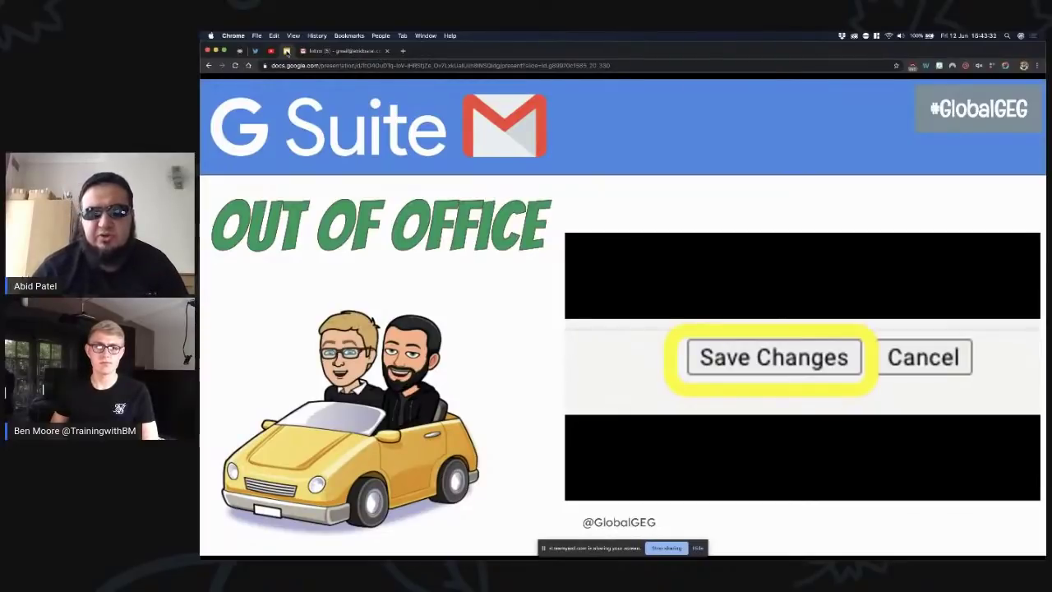
{"action": "key", "text": "Right"}
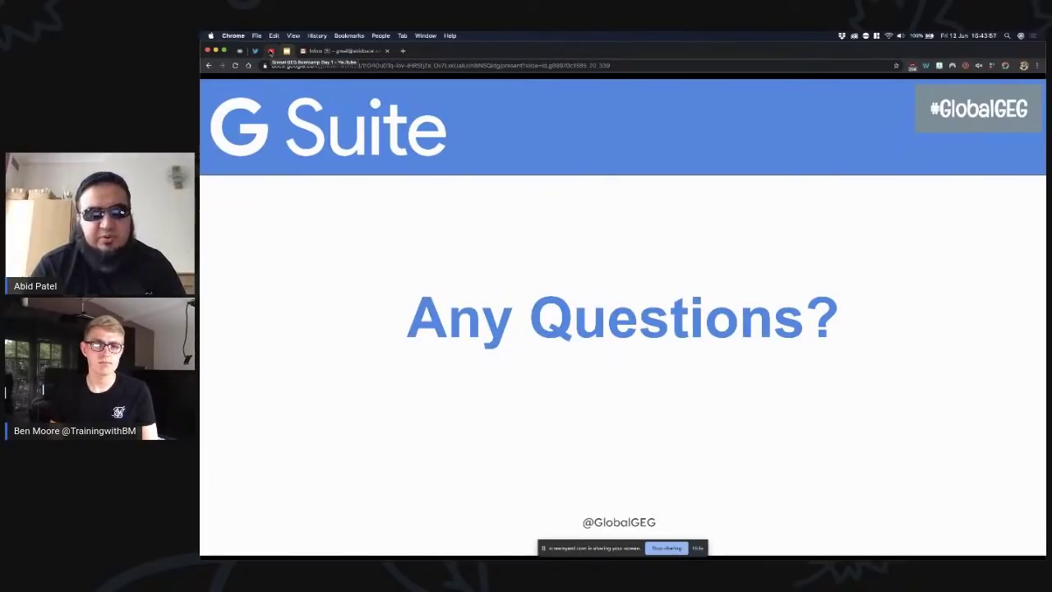
{"action": "left_click", "coordinate": [256, 51]}
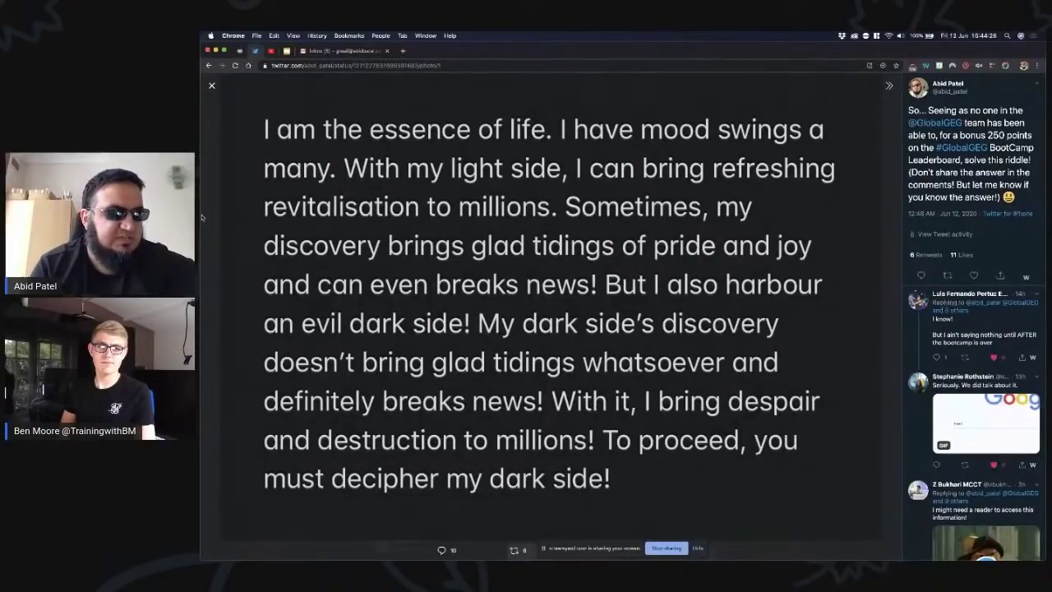
- Return to the Google Slides presentation, advance to the closing Thanks slide and stop sharing the screen
{"action": "left_click", "coordinate": [288, 52]}
{"action": "key", "text": "Right"}
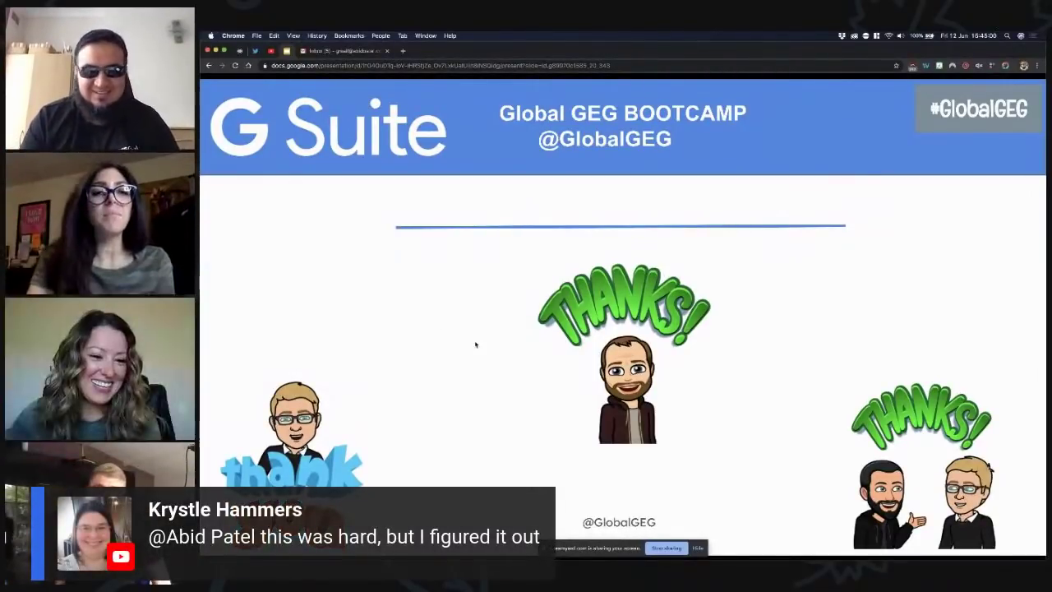
{"action": "left_click", "coordinate": [668, 548]}
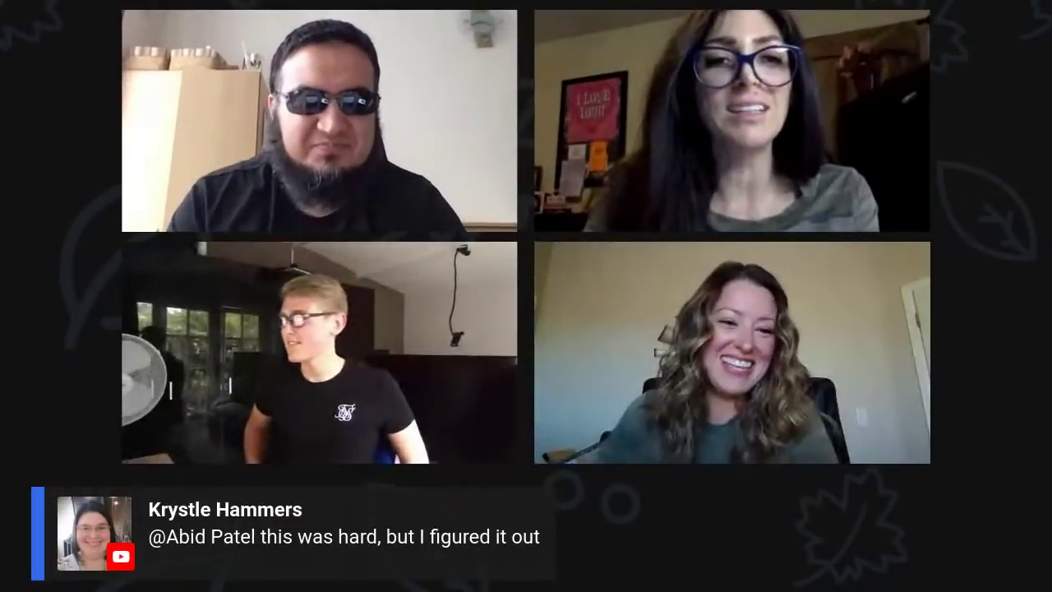
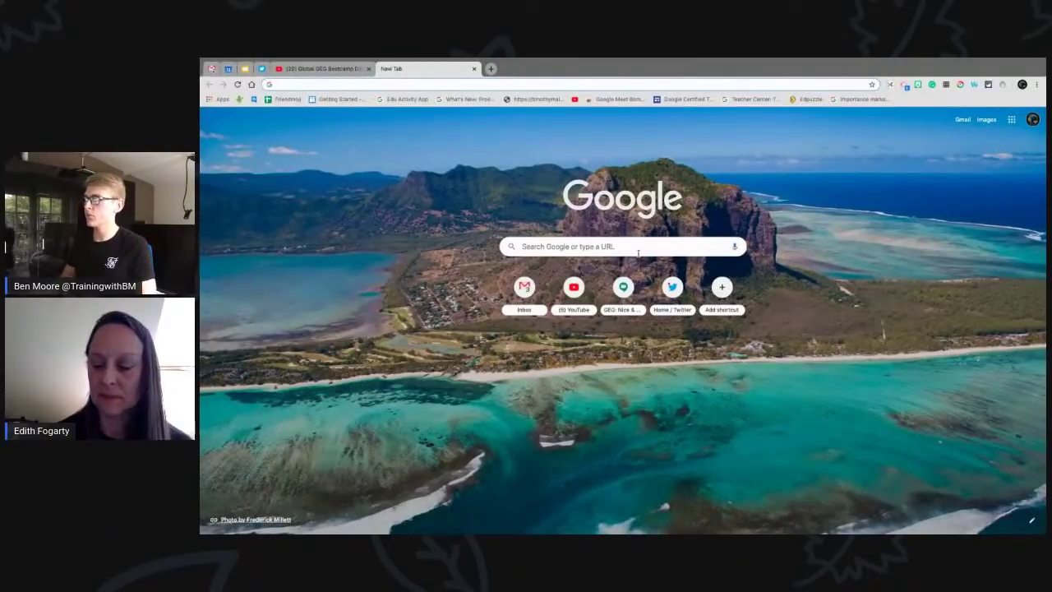
- Rearrange the Google apps launcher by placing Maps beside Meet and moving Calendar to the first position
{"action": "left_click", "coordinate": [1011, 120]}
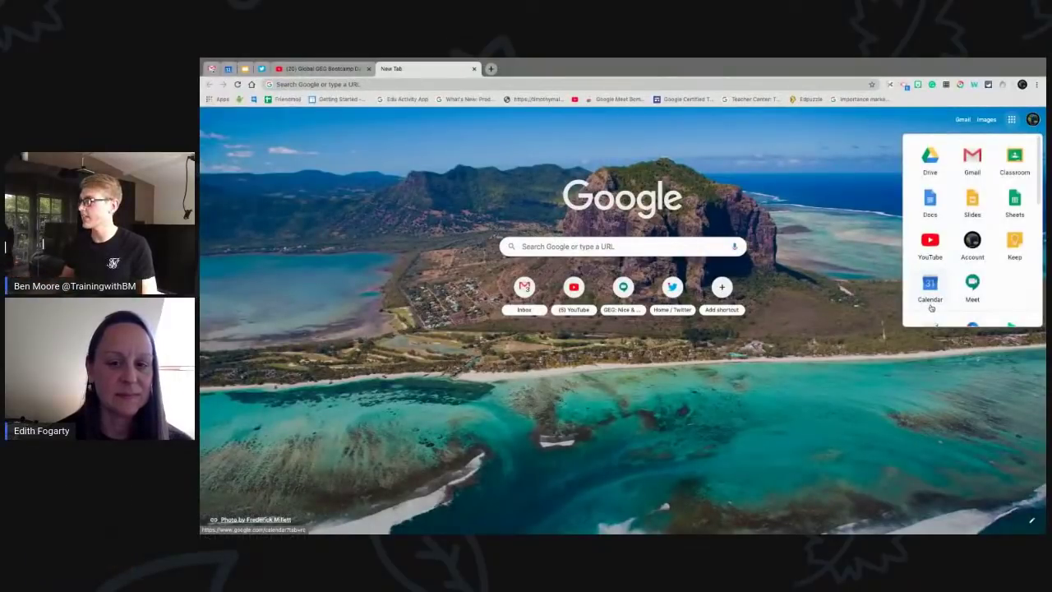
{"action": "scroll", "coordinate": [947, 281], "scroll_direction": "down", "scroll_amount": 1}
{"action": "scroll", "coordinate": [947, 281], "scroll_direction": "down", "scroll_amount": 3}
{"action": "scroll", "coordinate": [947, 281], "scroll_direction": "up", "scroll_amount": 3}
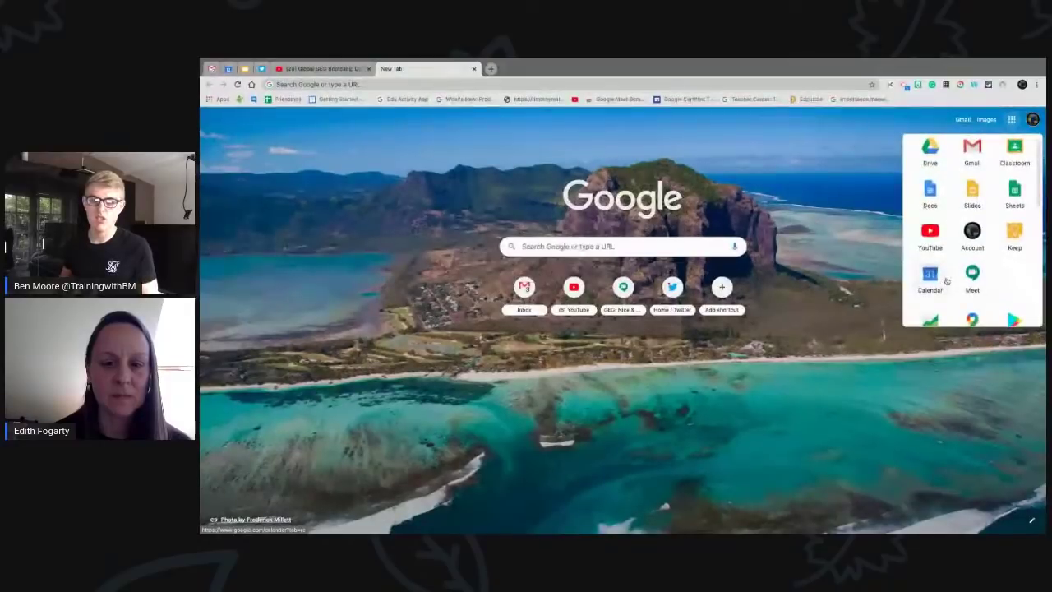
{"action": "scroll", "coordinate": [952, 276], "scroll_direction": "down", "scroll_amount": 2}
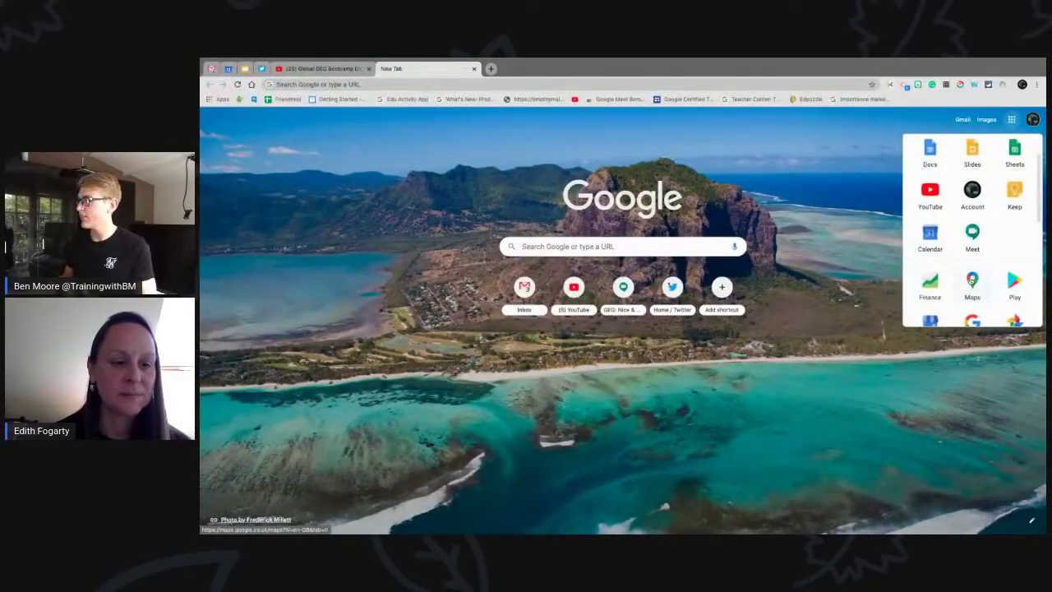
{"action": "left_click_drag", "start_coordinate": [973, 282], "coordinate": [1011, 237]}
{"action": "scroll", "coordinate": [971, 238], "scroll_direction": "up", "scroll_amount": 2}
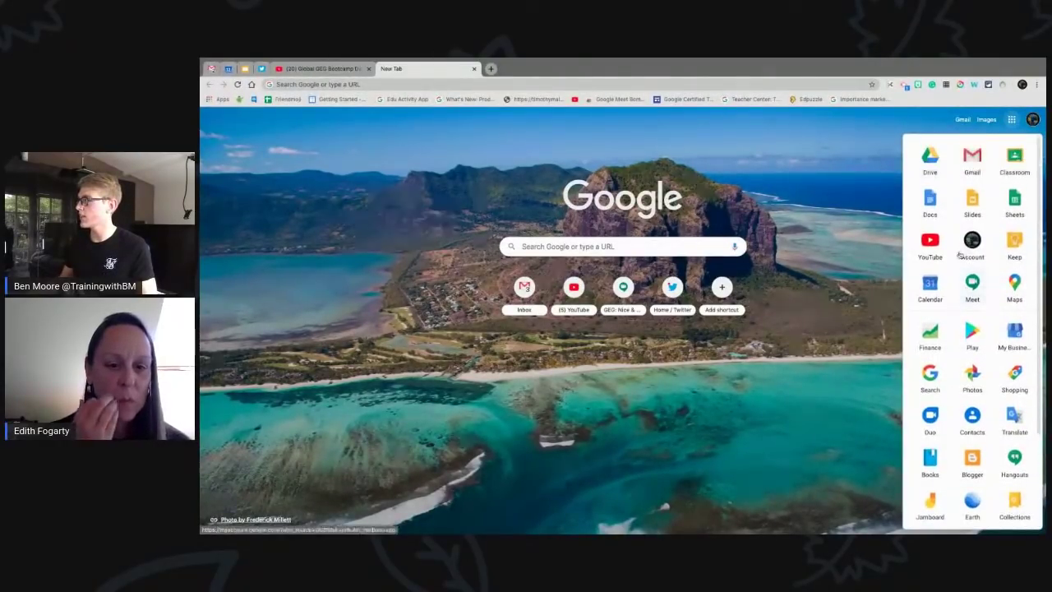
{"action": "left_click_drag", "start_coordinate": [943, 286], "coordinate": [929, 161]}
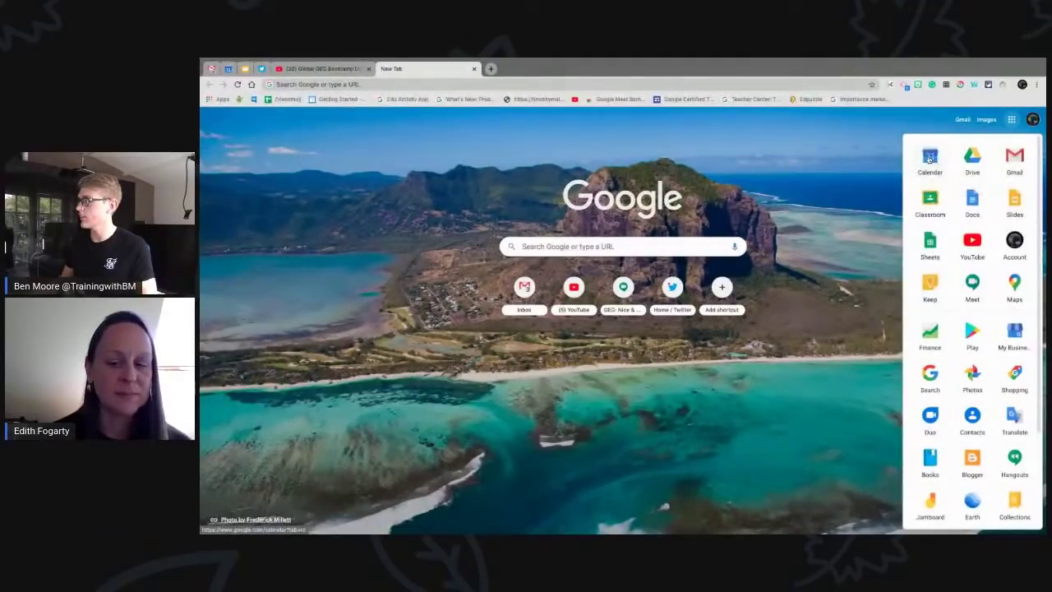
- Open Calendar from the apps launcher and show finding its address with "cale" in a new tab, closing that tab
{"action": "left_click", "coordinate": [945, 155]}
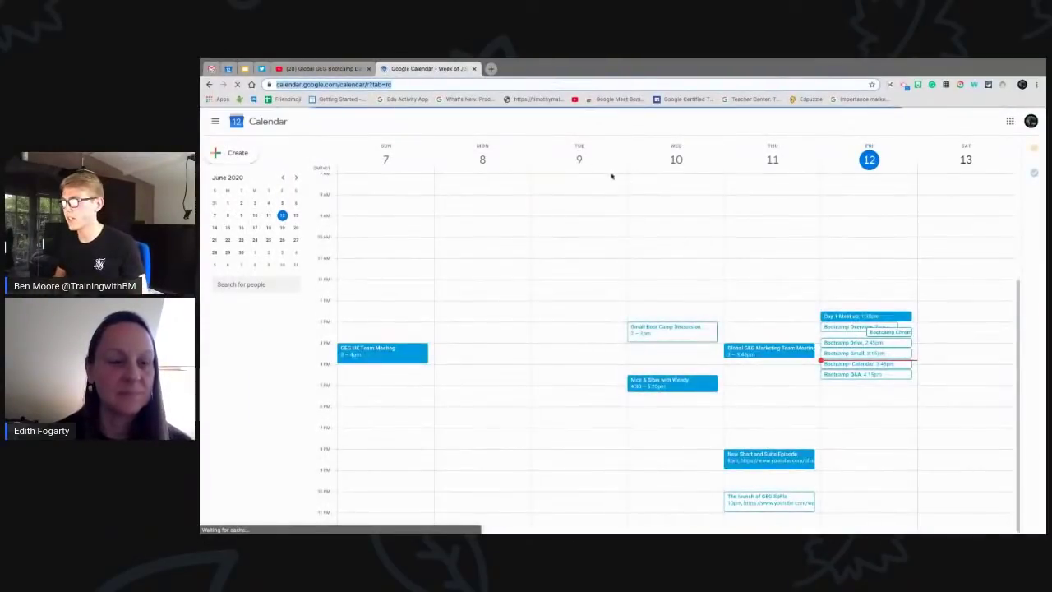
{"action": "left_click", "coordinate": [491, 69]}
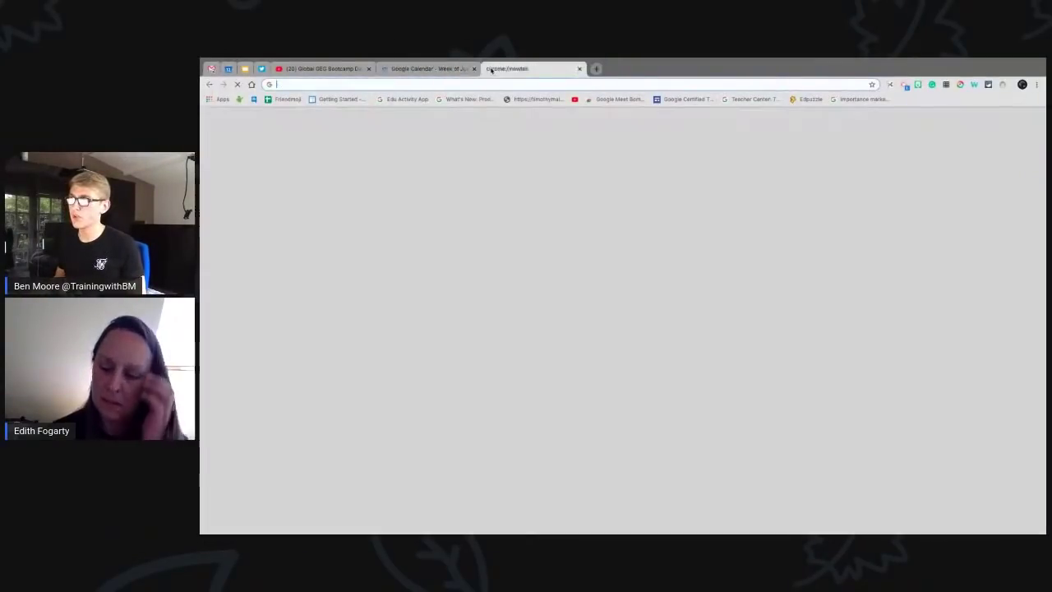
{"action": "type", "text": "cale"}
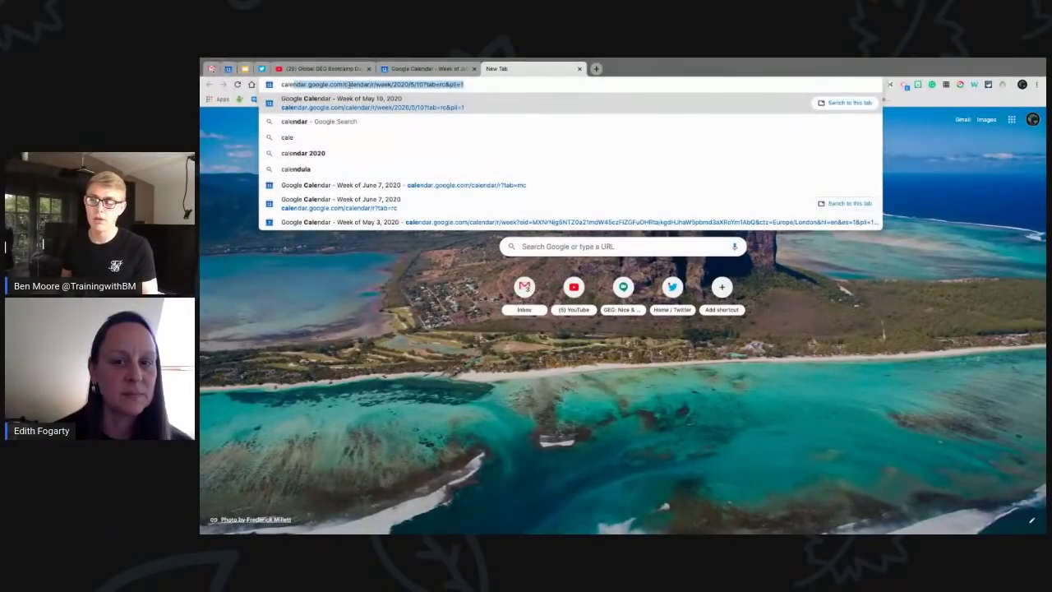
{"action": "left_click", "coordinate": [580, 69]}
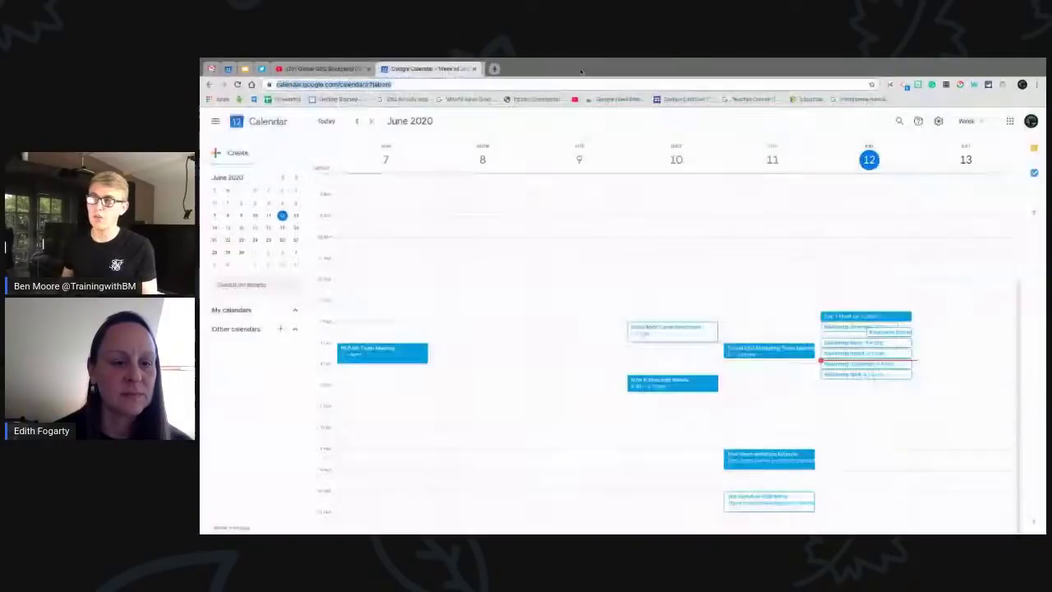
- Switch to Gmail, show Calendar in the side panel instead of Tasks, close it and return to the Google Calendar tab
{"action": "left_click", "coordinate": [212, 69]}
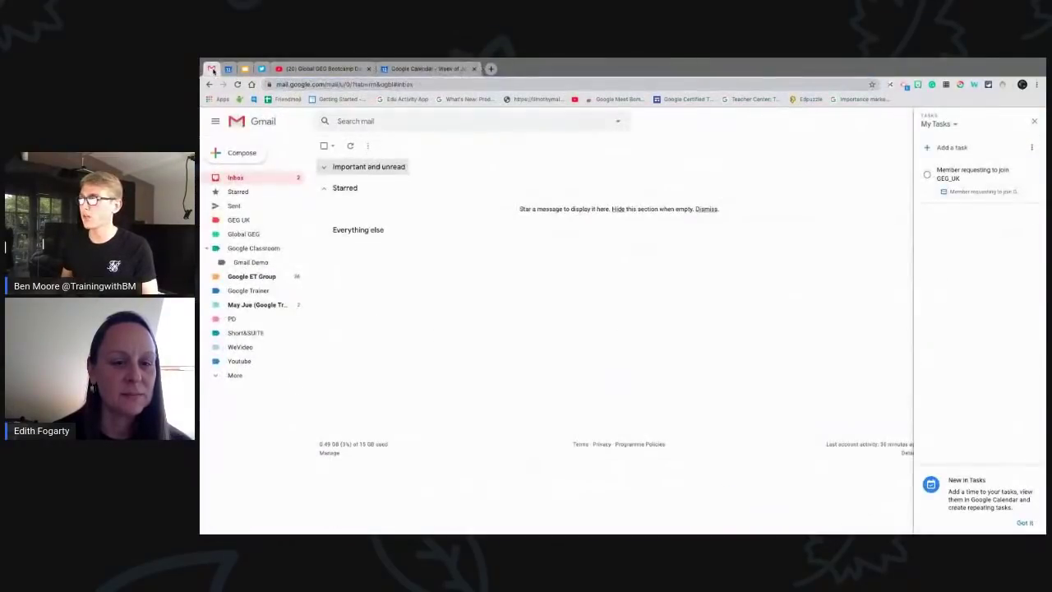
{"action": "left_click", "coordinate": [1035, 121]}
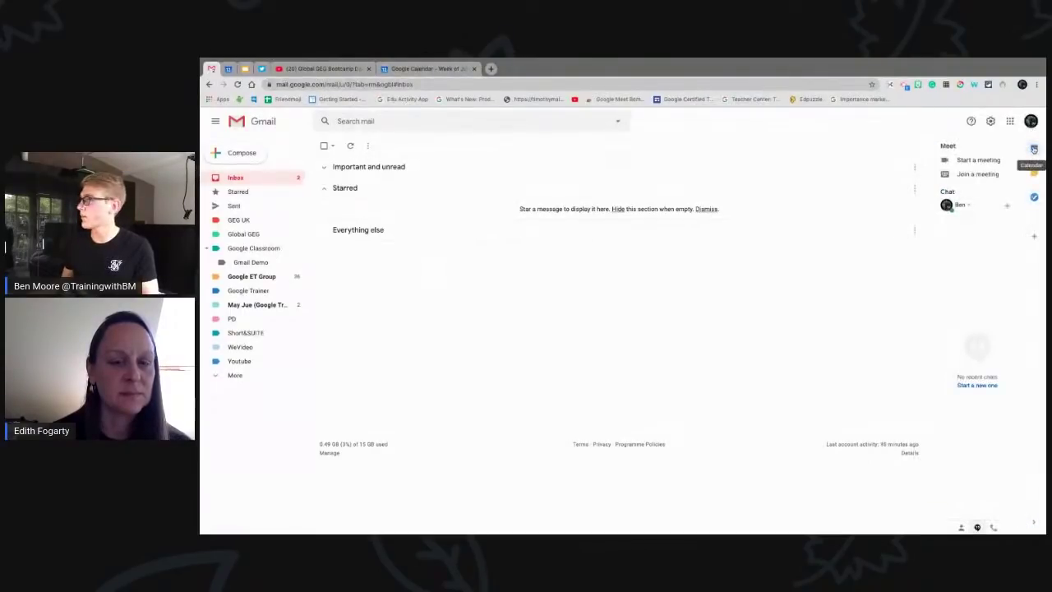
{"action": "left_click", "coordinate": [1034, 148]}
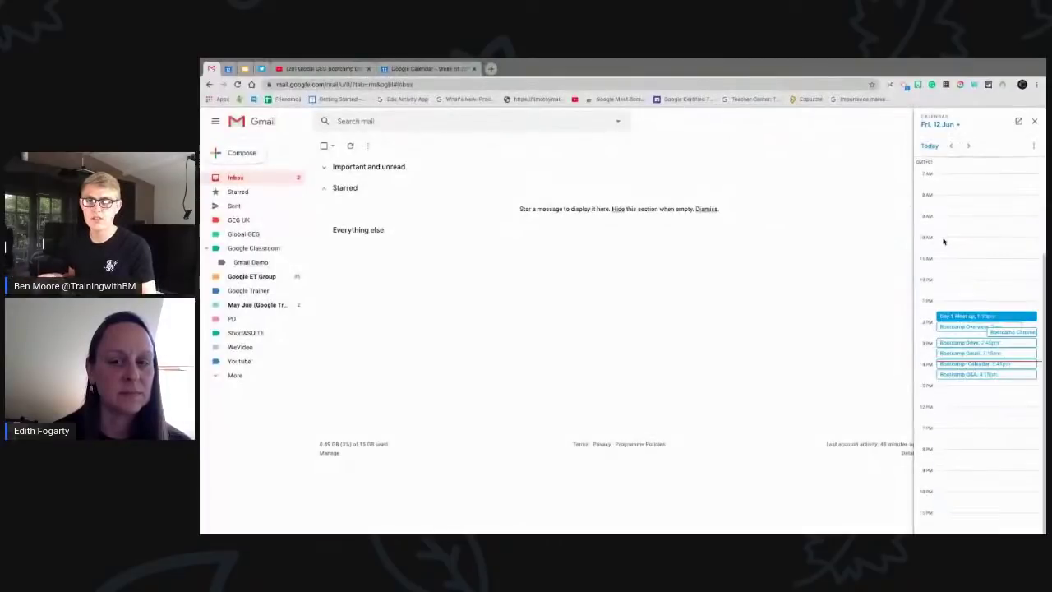
{"action": "left_click", "coordinate": [1037, 122]}
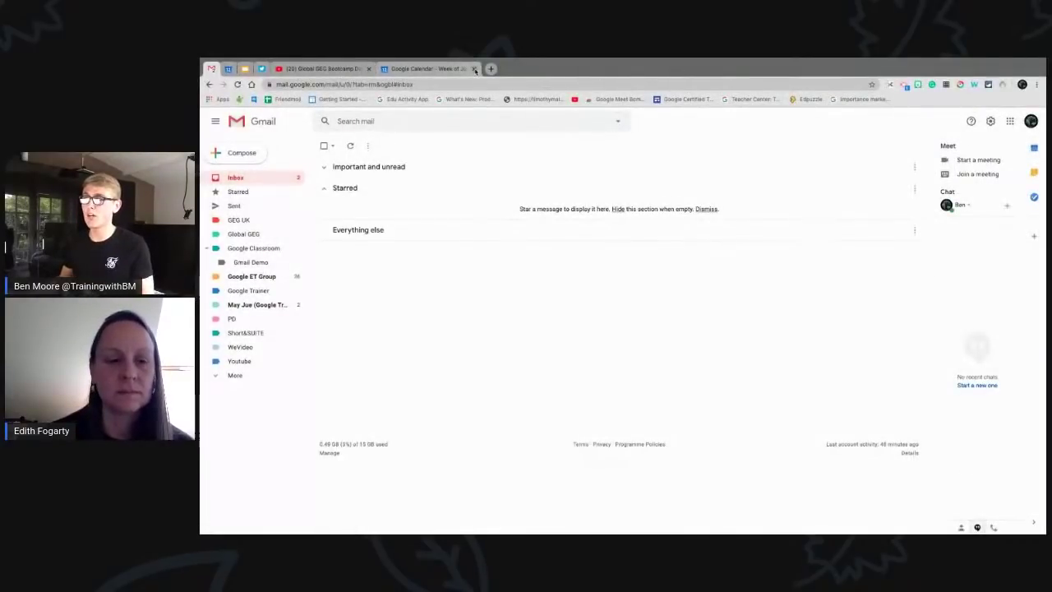
{"action": "left_click", "coordinate": [438, 69]}
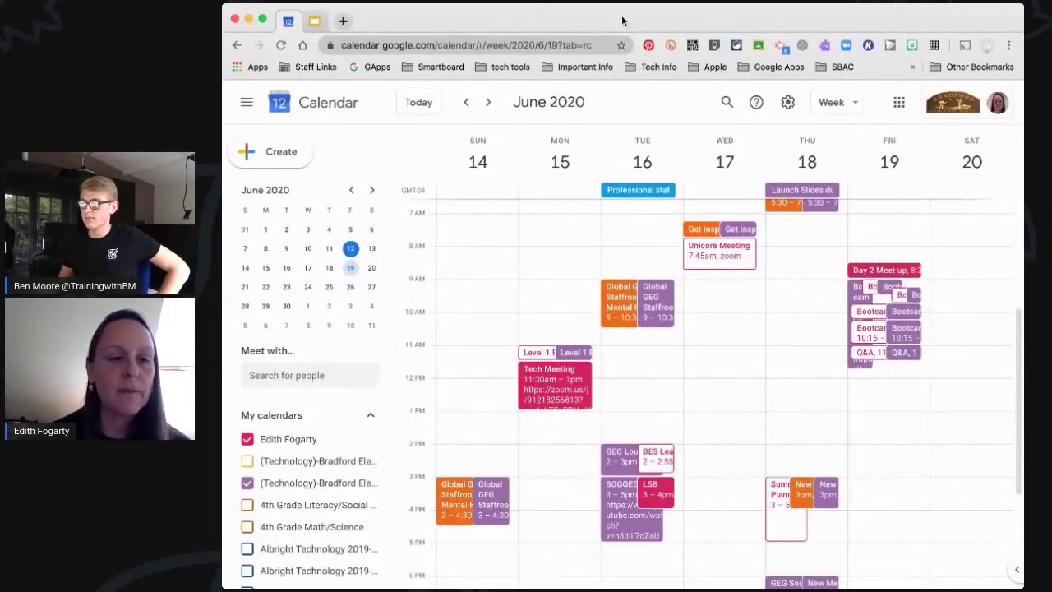
- Draft a "Meeting" event on Jun 19, 2020 from 11:00am to 11:30am, and discard it unsaved
{"action": "left_click", "coordinate": [259, 156]}
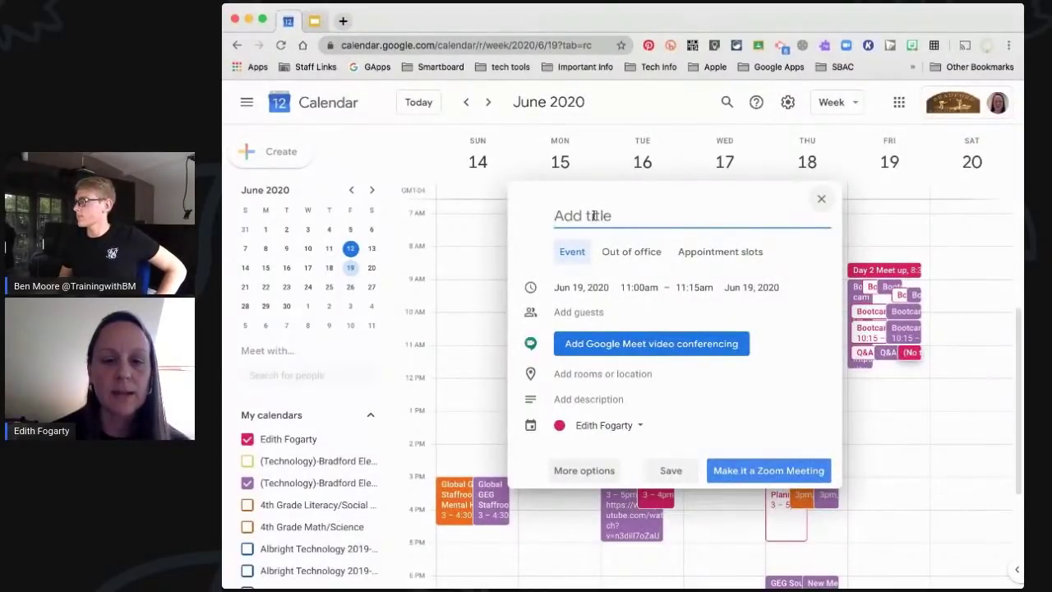
{"action": "type", "text": "Meeting"}
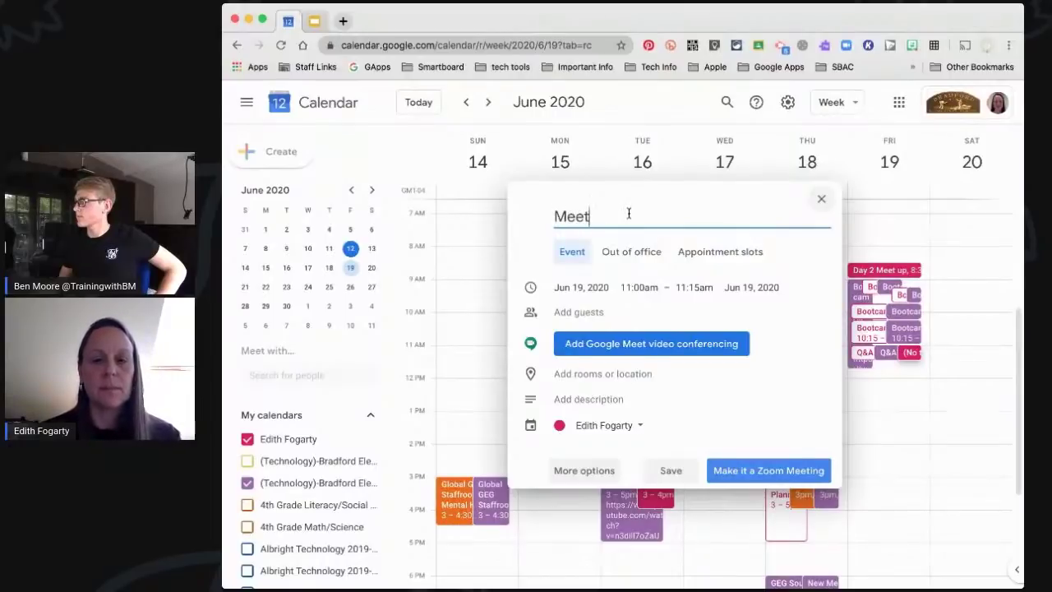
{"action": "left_click", "coordinate": [581, 287]}
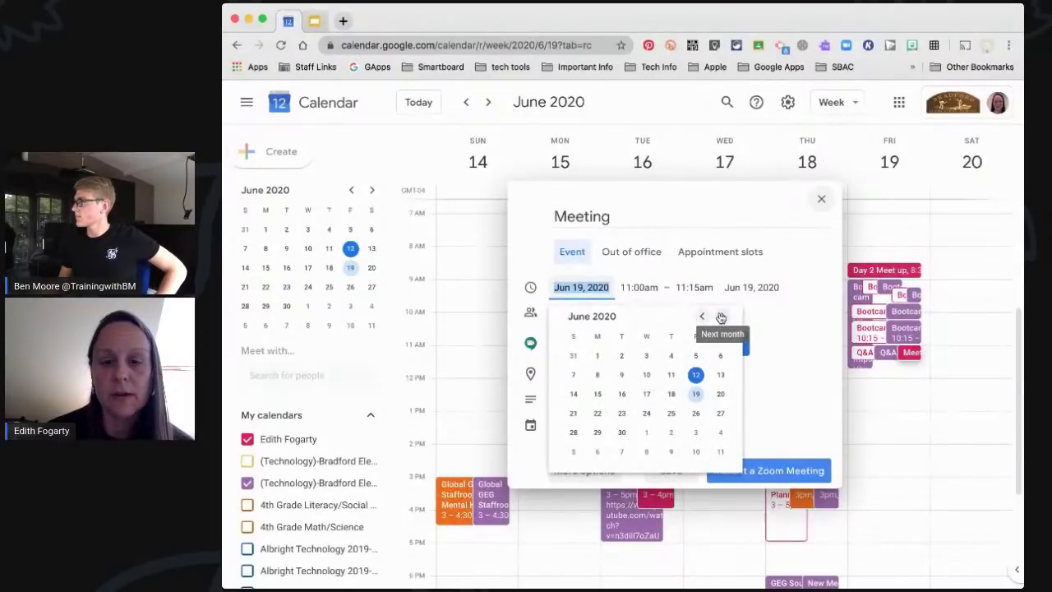
{"action": "left_click", "coordinate": [646, 286]}
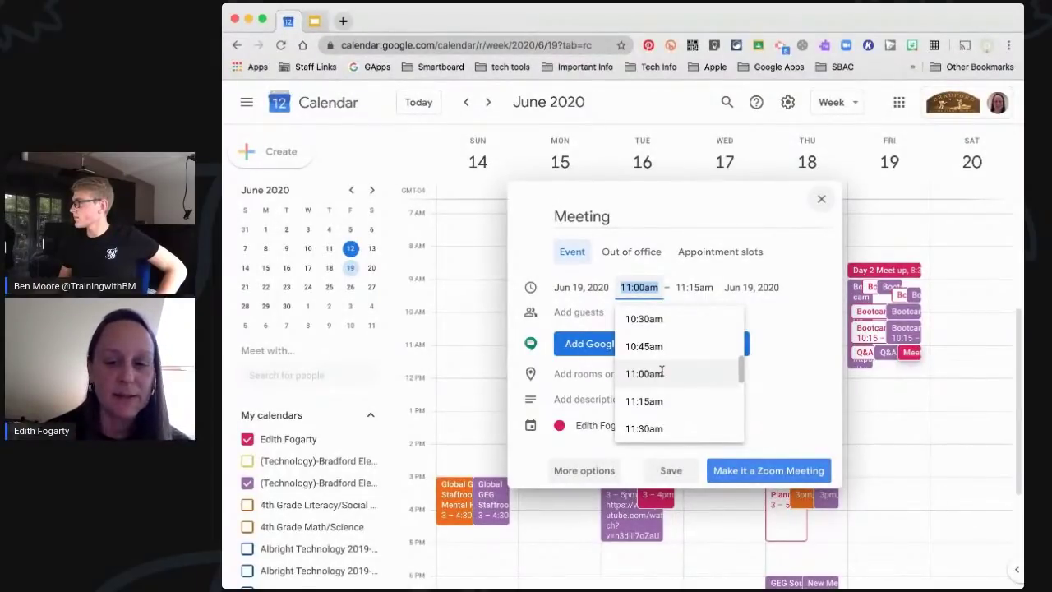
{"action": "left_click", "coordinate": [653, 373]}
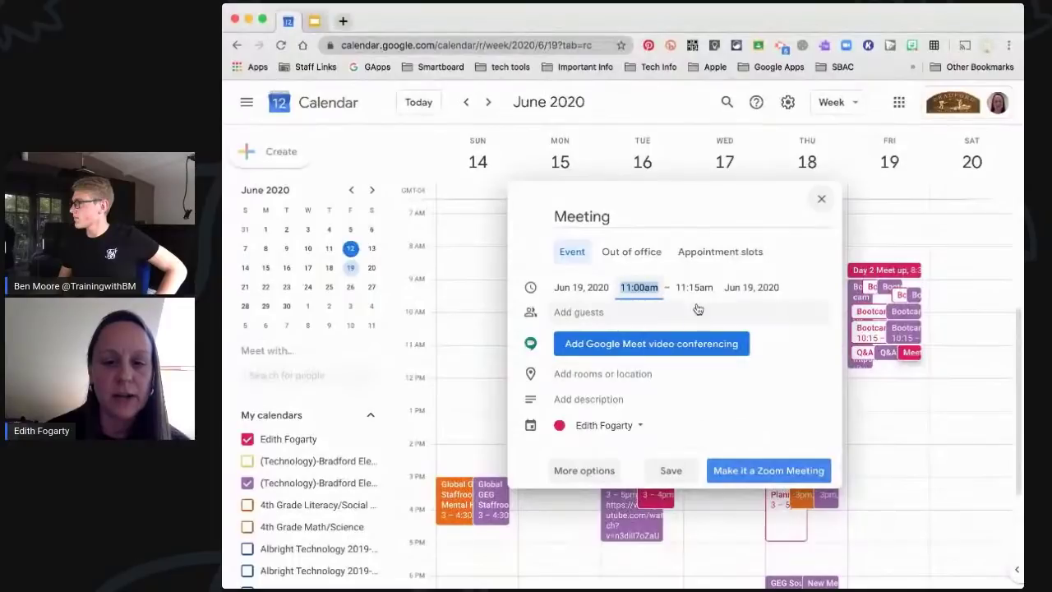
{"action": "left_click", "coordinate": [697, 288]}
{"action": "left_click", "coordinate": [700, 373]}
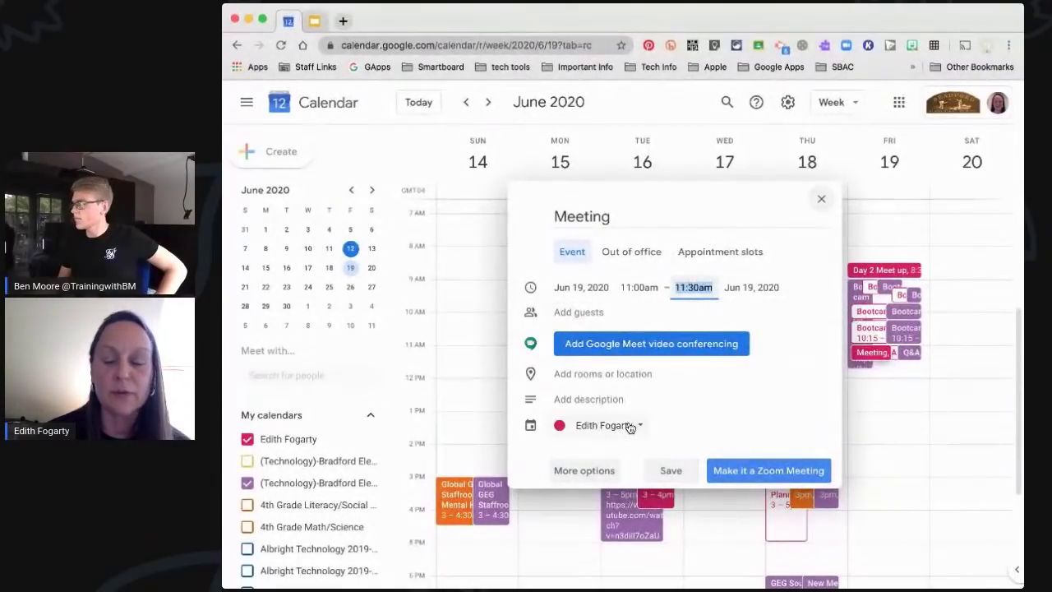
{"action": "left_click", "coordinate": [825, 211]}
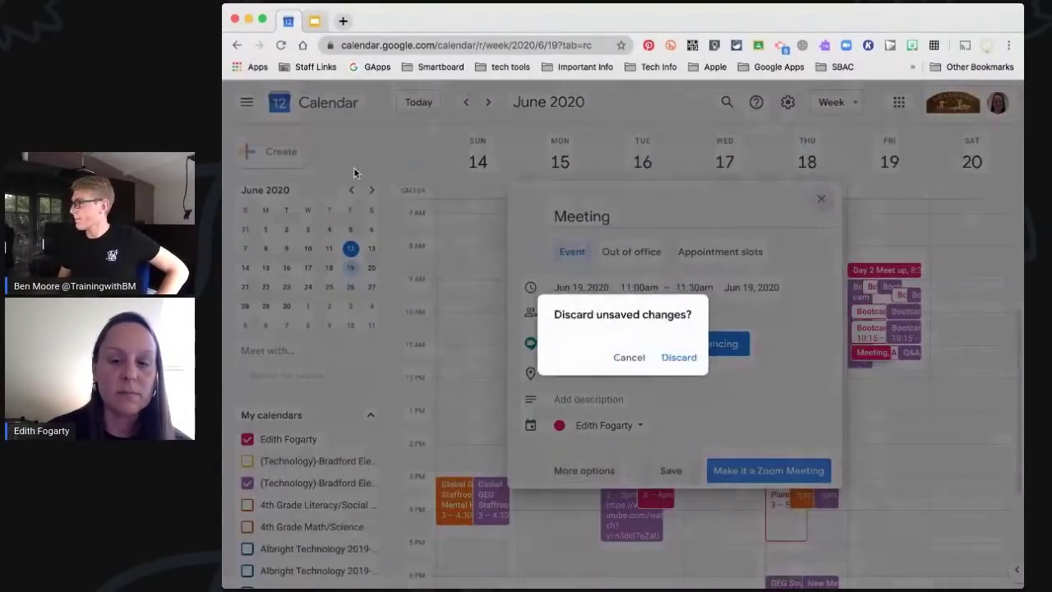
{"action": "left_click", "coordinate": [679, 357]}
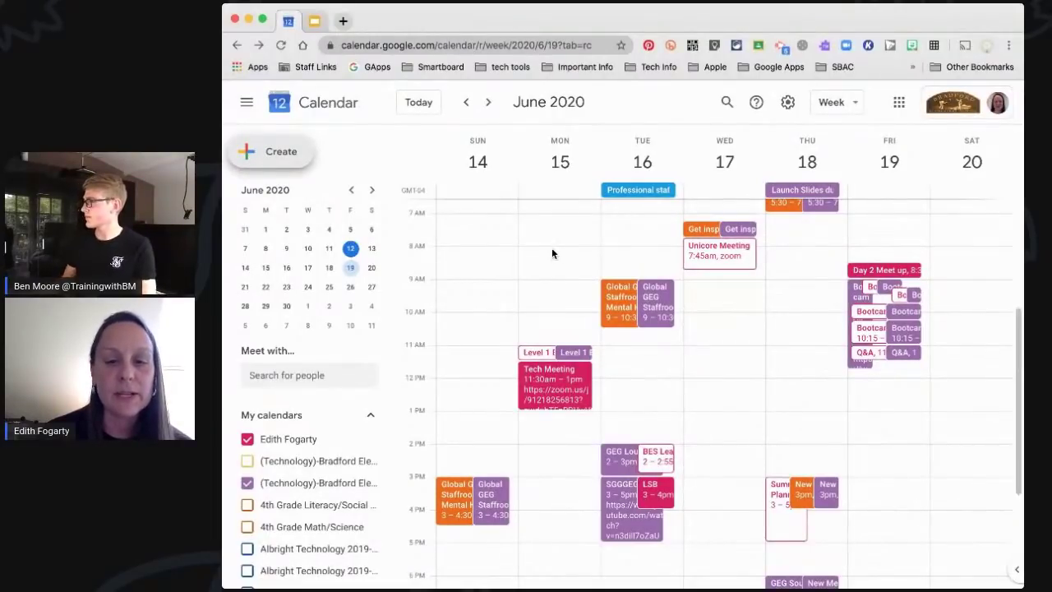
- Start a "Meeting" event on Thursday, Jun 25, 2020 from 9:00am to 2:00pm and open its full event options
{"action": "left_click", "coordinate": [489, 102]}
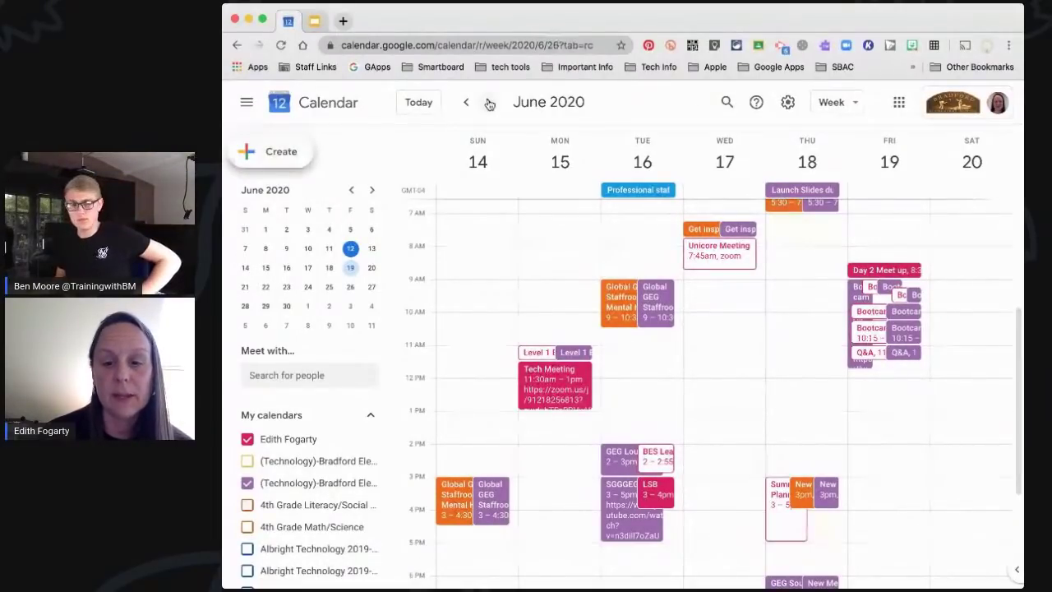
{"action": "left_click", "coordinate": [782, 289]}
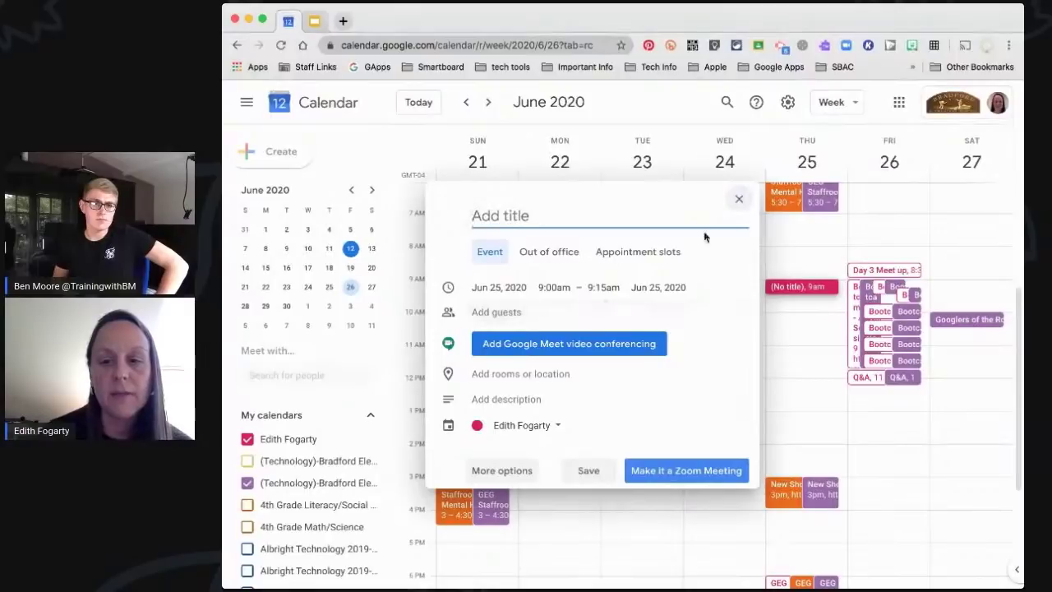
{"action": "left_click", "coordinate": [739, 199]}
{"action": "left_click_drag", "start_coordinate": [781, 292], "coordinate": [783, 434]}
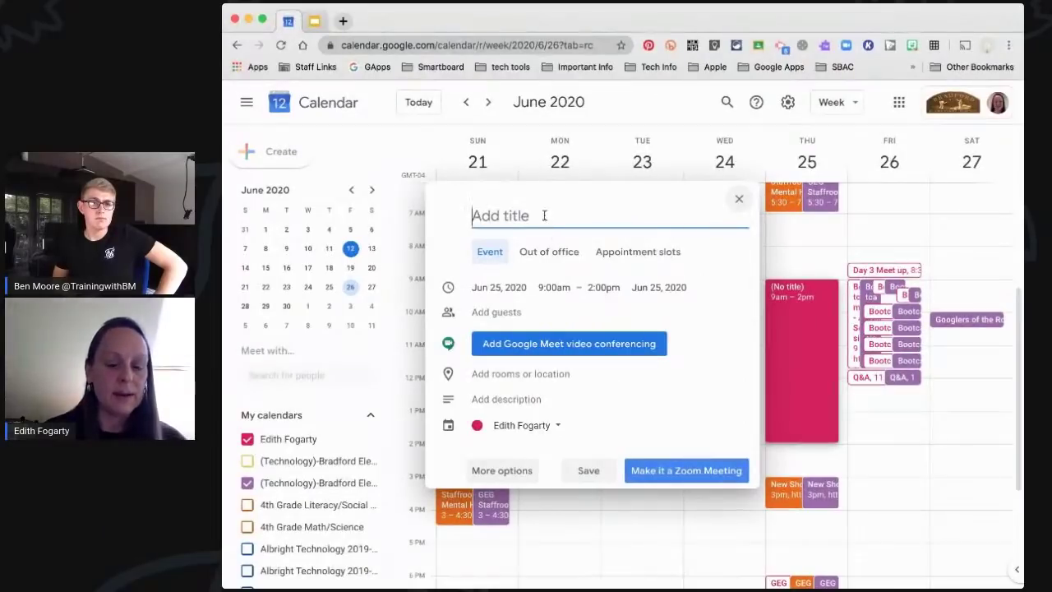
{"action": "type", "text": "Meeting"}
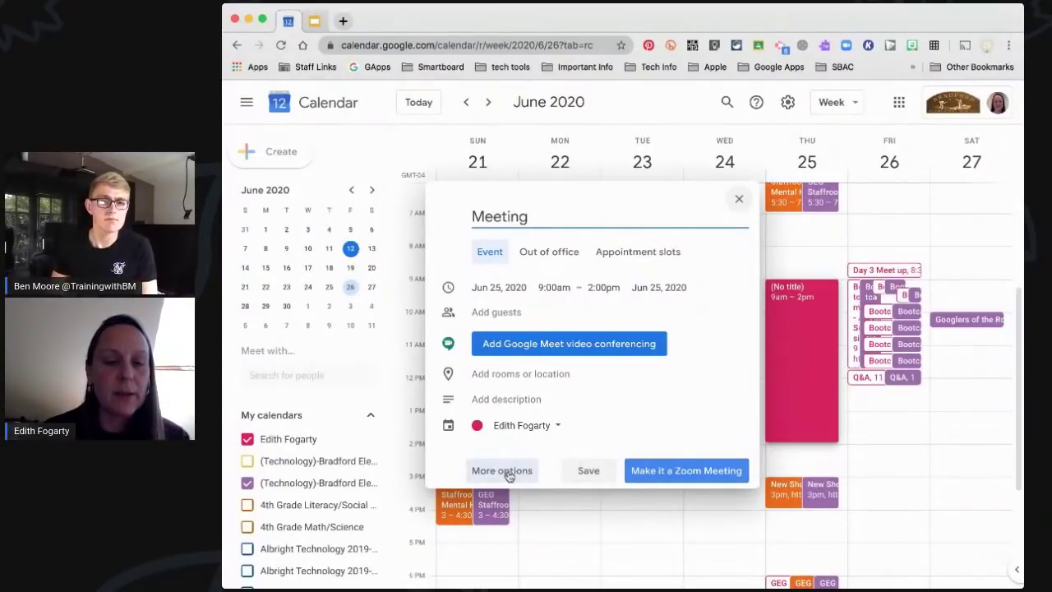
{"action": "left_click", "coordinate": [504, 471]}
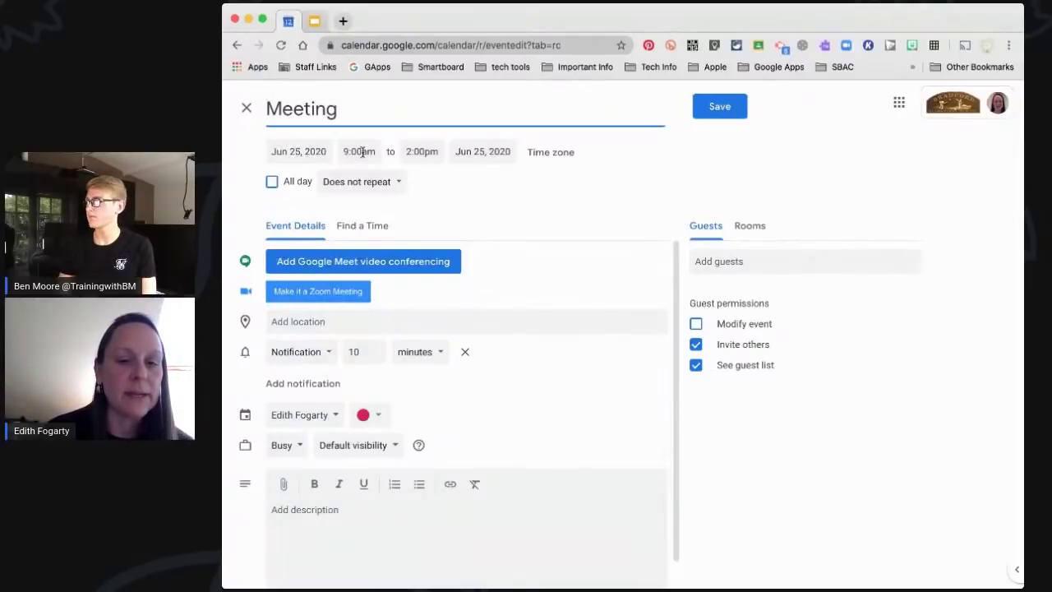
- Set the meeting's end date to Jun 26, 2020
{"action": "left_click", "coordinate": [479, 152]}
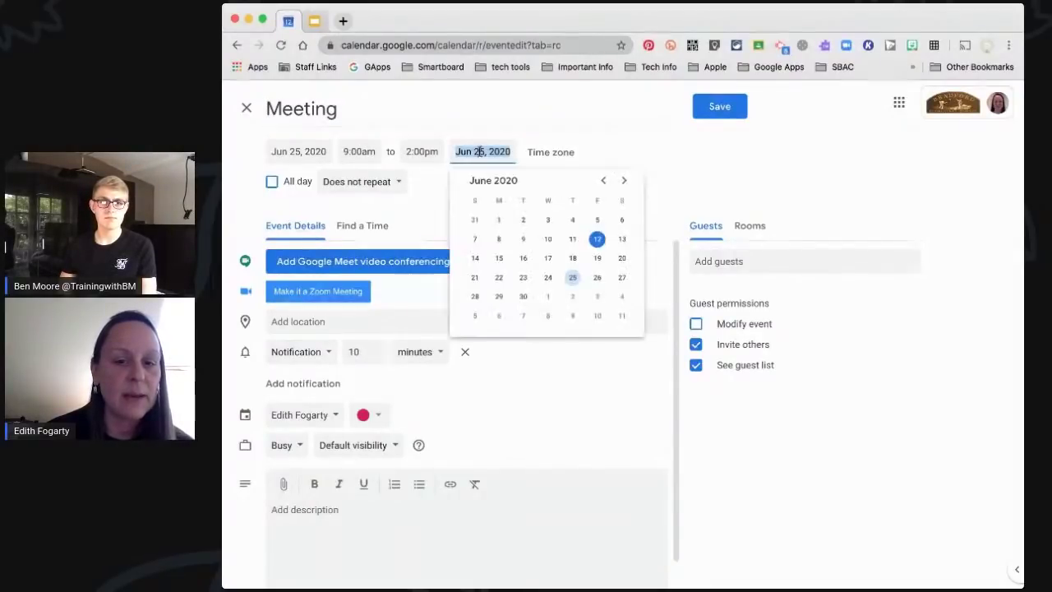
{"action": "left_click", "coordinate": [623, 240]}
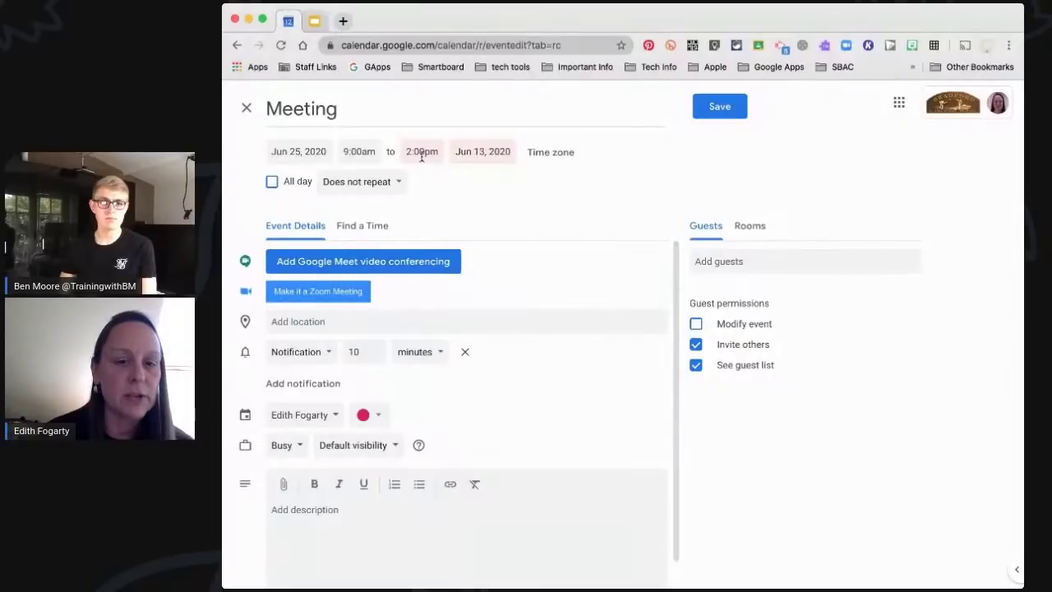
{"action": "left_click", "coordinate": [478, 153]}
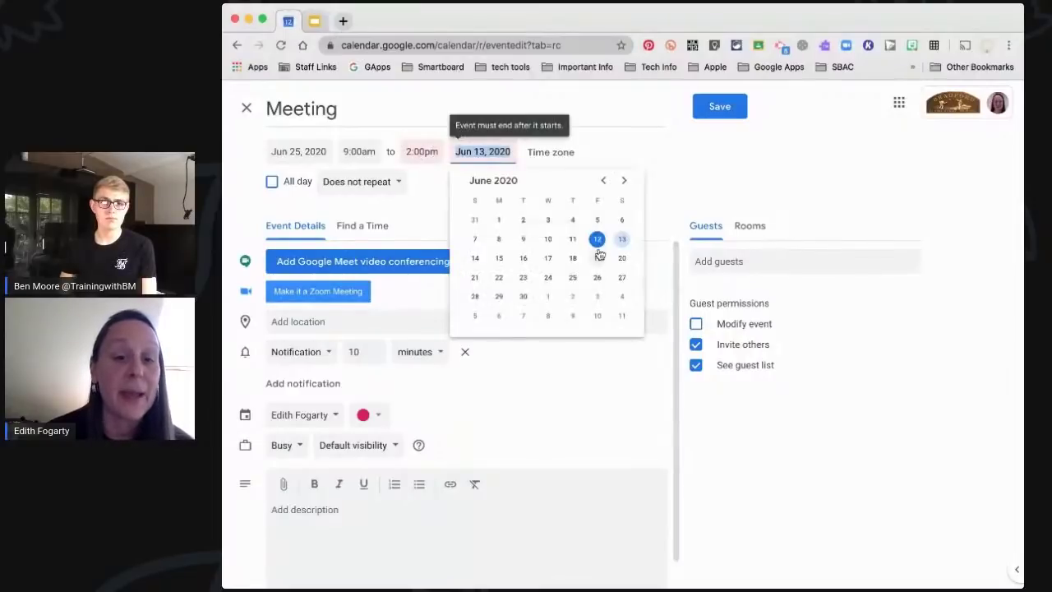
{"action": "left_click", "coordinate": [598, 277]}
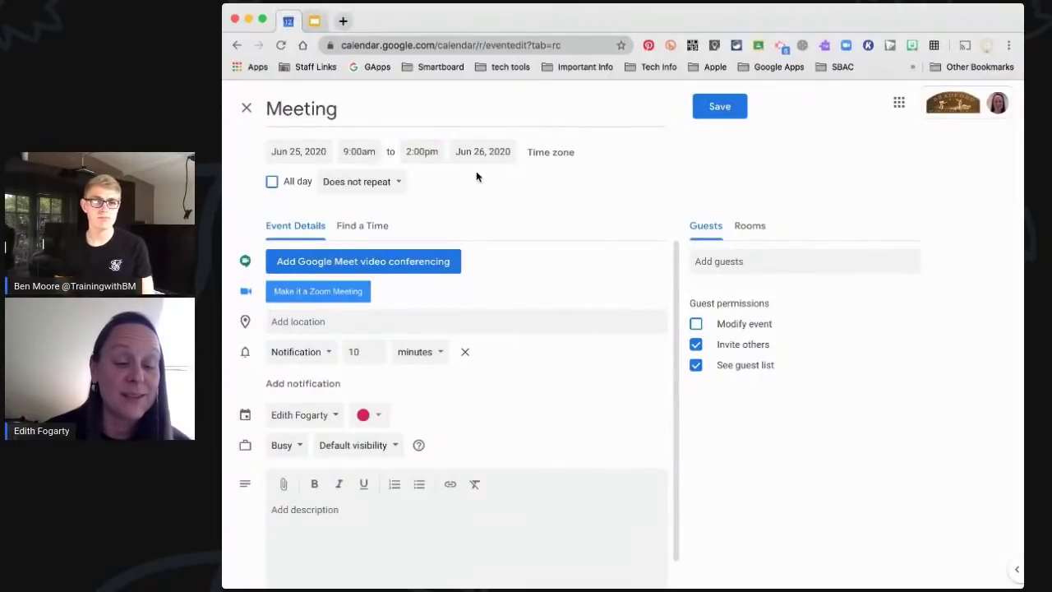
- Review the meeting's repeat options and the suggested guests without choosing any
{"action": "left_click", "coordinate": [396, 183]}
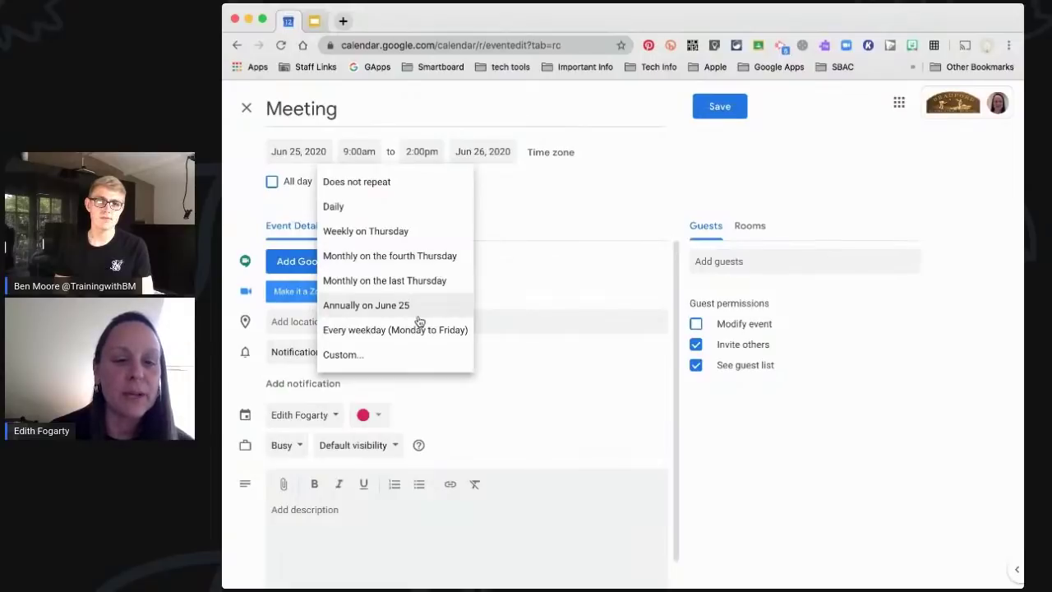
{"action": "left_click", "coordinate": [508, 221]}
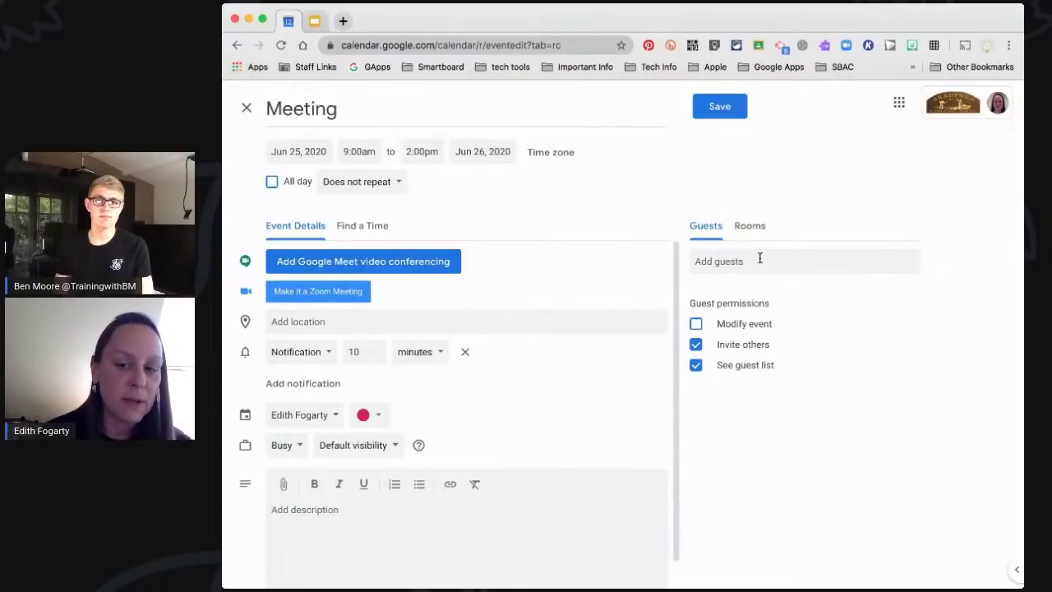
{"action": "left_click", "coordinate": [731, 260]}
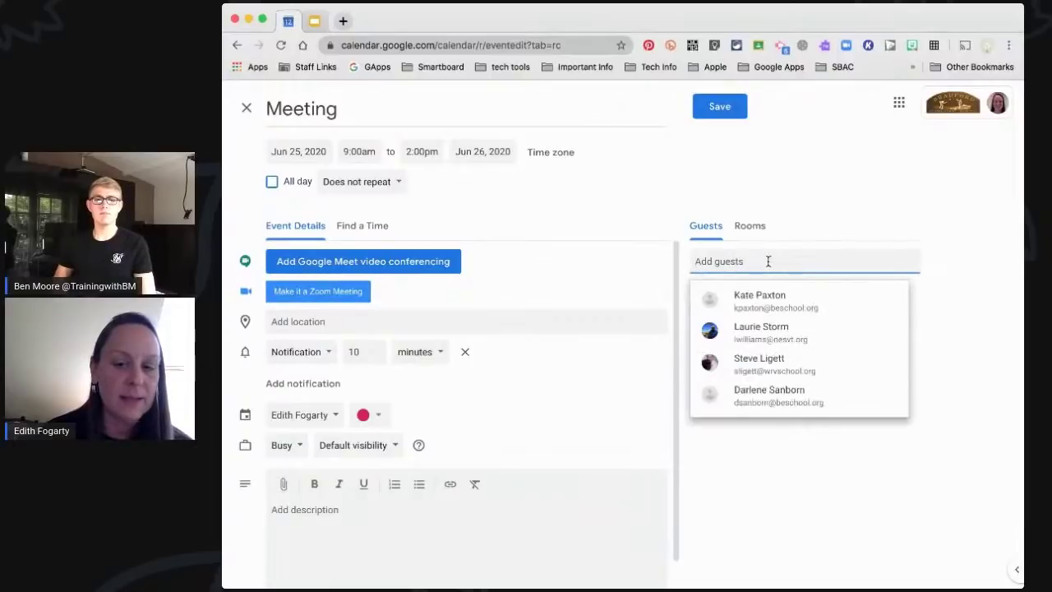
{"action": "left_click", "coordinate": [831, 492]}
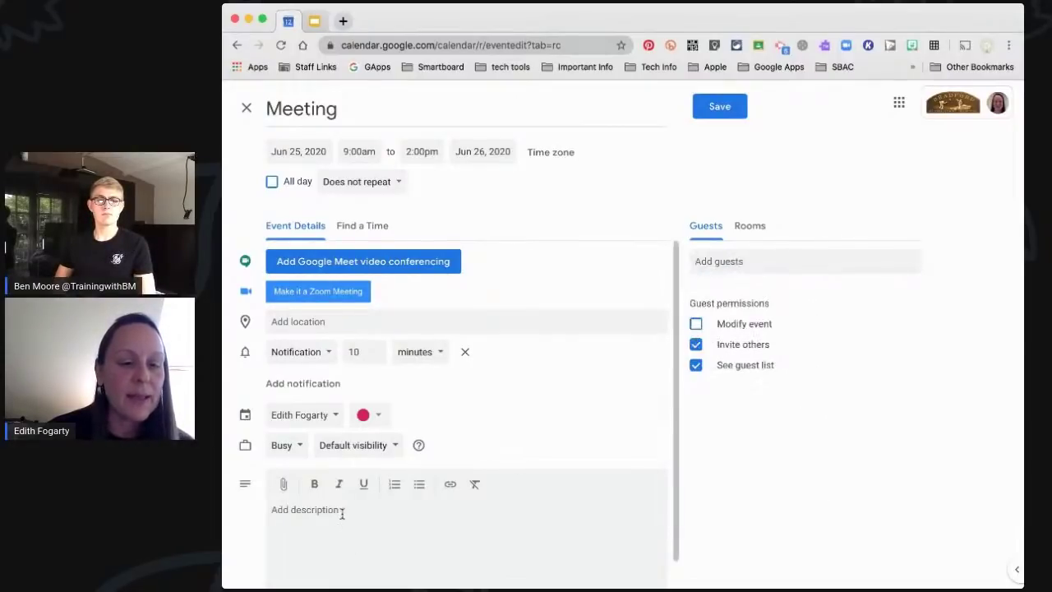
- Remove the meeting's existing notification and add a notification again
{"action": "scroll", "coordinate": [499, 465], "scroll_direction": "down", "scroll_amount": 1}
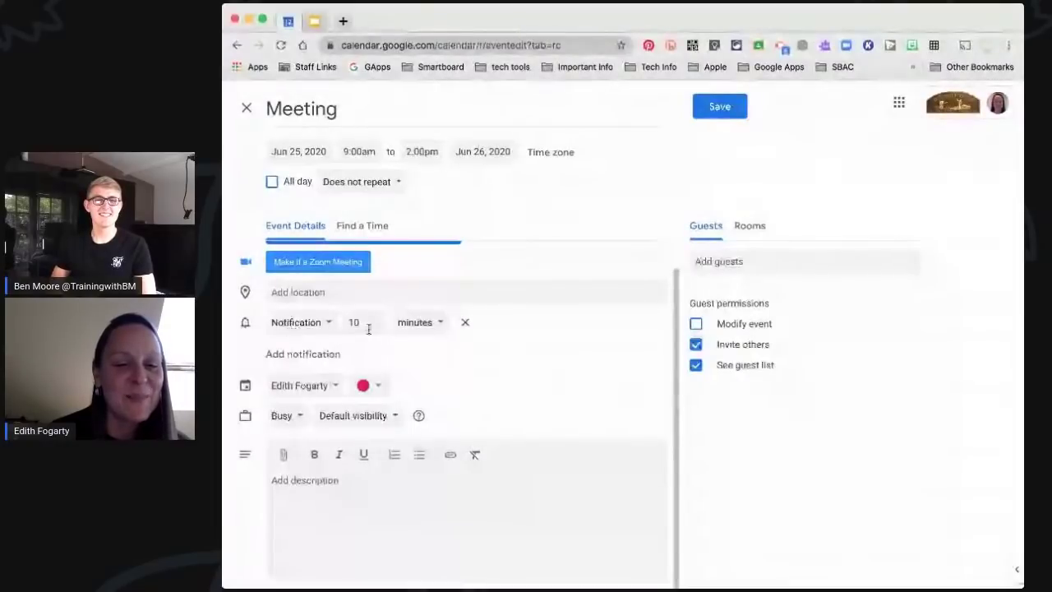
{"action": "left_click", "coordinate": [466, 322]}
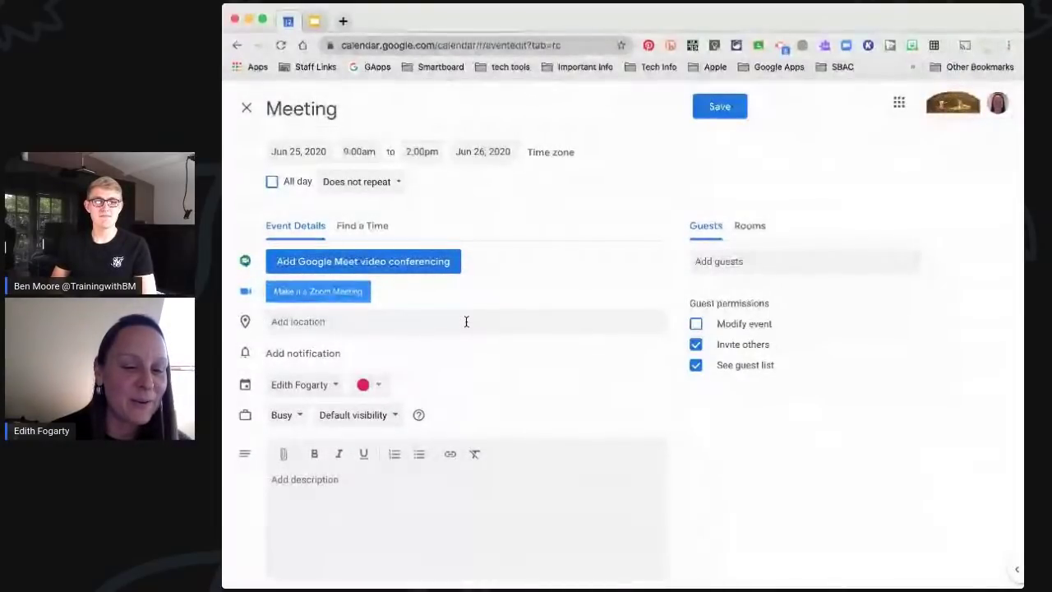
{"action": "left_click", "coordinate": [313, 355]}
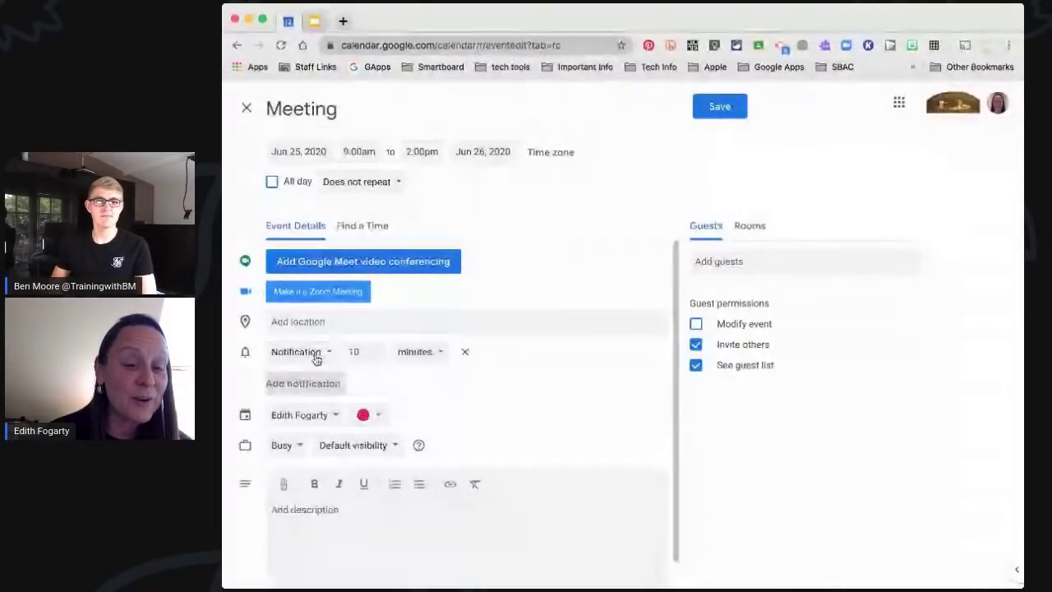
- Review the notification's delivery types and time units, leaving them as they are
{"action": "left_click", "coordinate": [330, 352]}
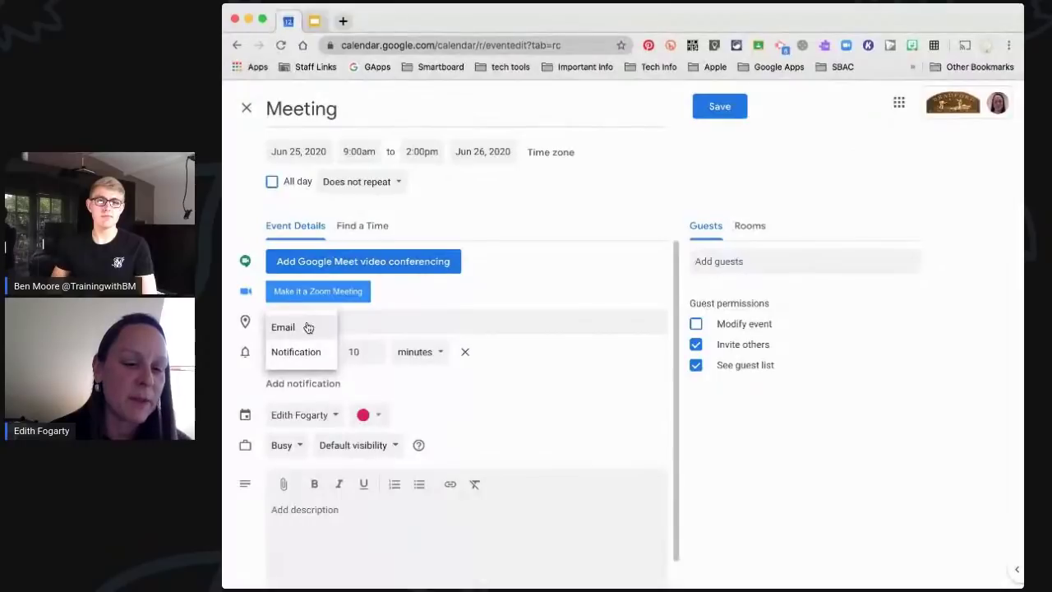
{"action": "left_click", "coordinate": [356, 351]}
{"action": "left_click", "coordinate": [440, 353]}
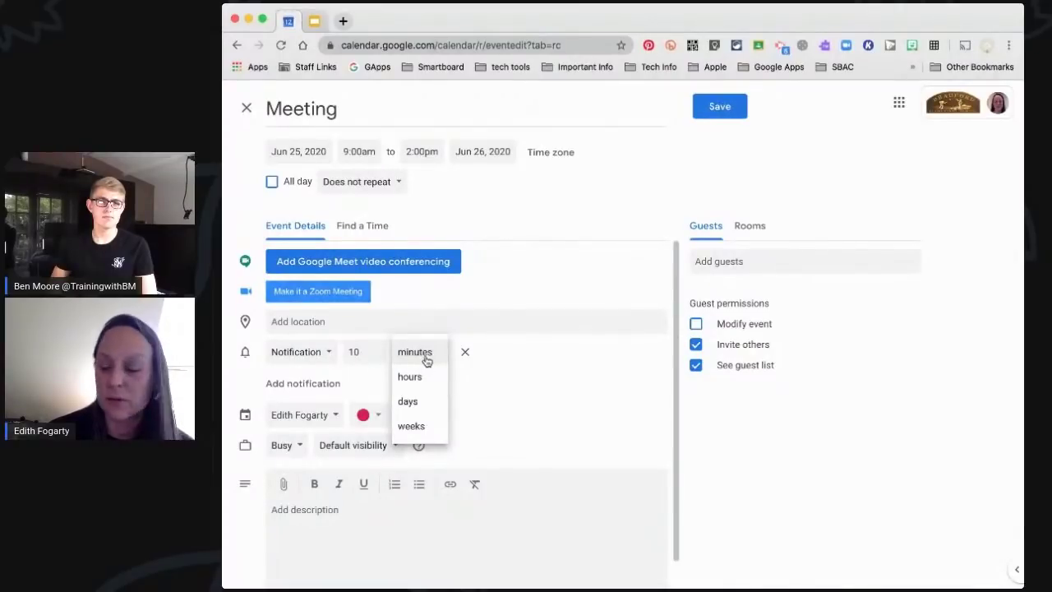
{"action": "left_click", "coordinate": [535, 420]}
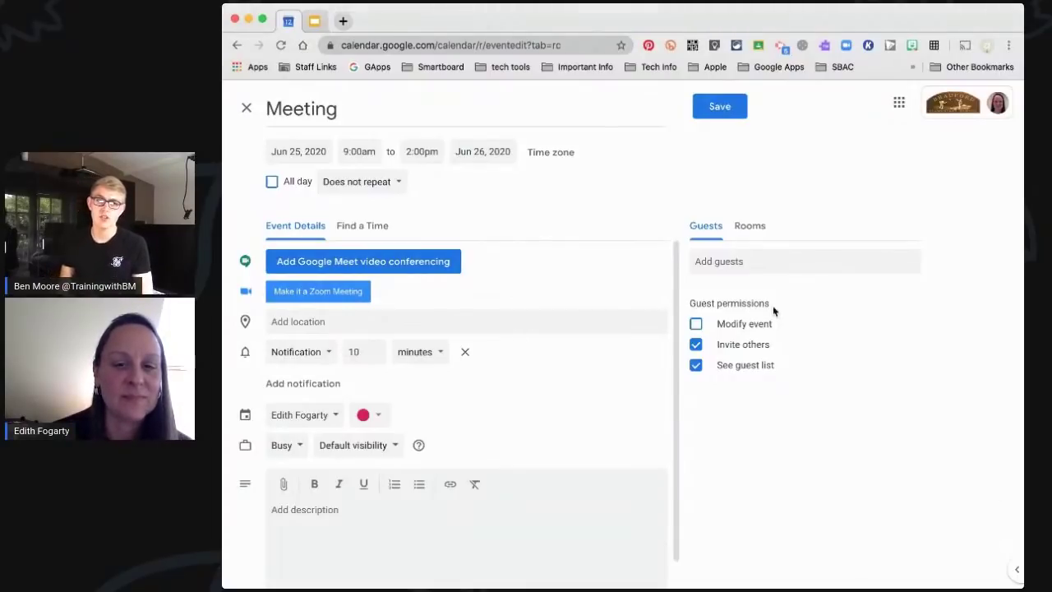
- Browse the rooms and resources available for the meeting, and return to its guest settings
{"action": "left_click", "coordinate": [755, 227]}
{"action": "scroll", "coordinate": [809, 474], "scroll_direction": "down", "scroll_amount": 3}
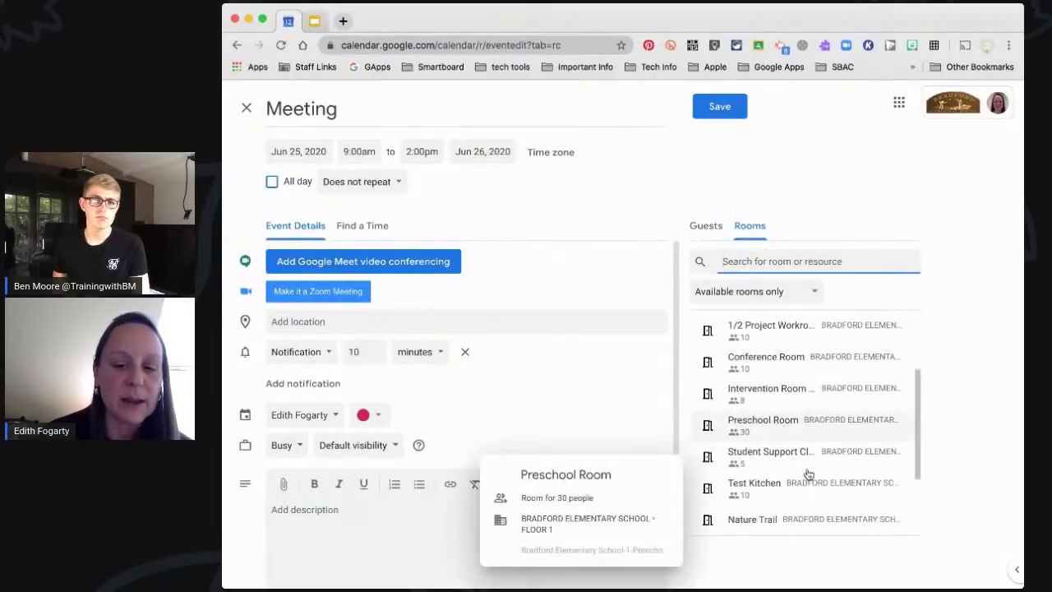
{"action": "scroll", "coordinate": [809, 474], "scroll_direction": "down", "scroll_amount": 1}
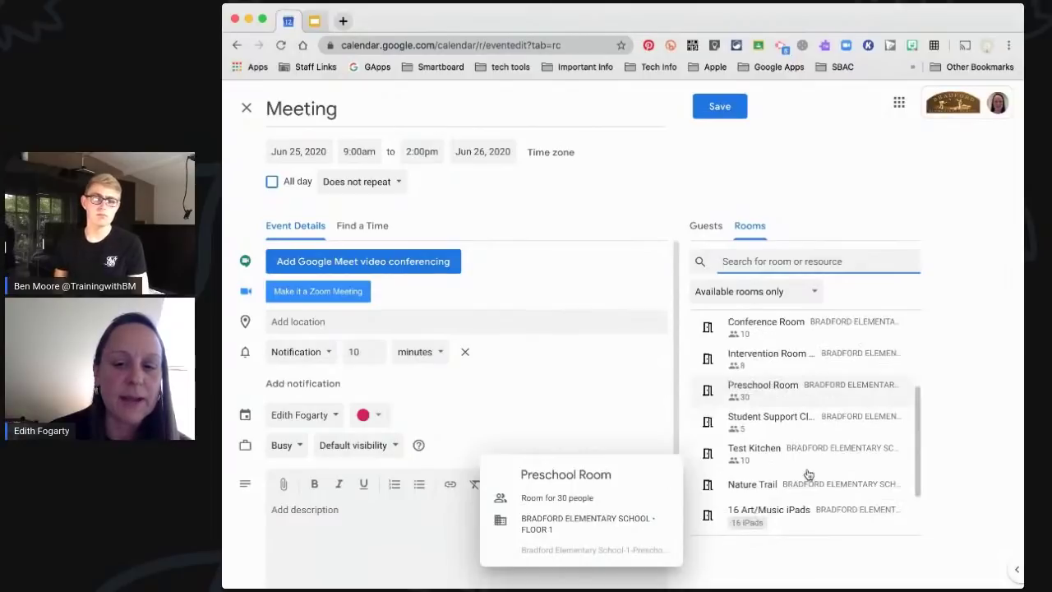
{"action": "scroll", "coordinate": [809, 475], "scroll_direction": "down", "scroll_amount": 1}
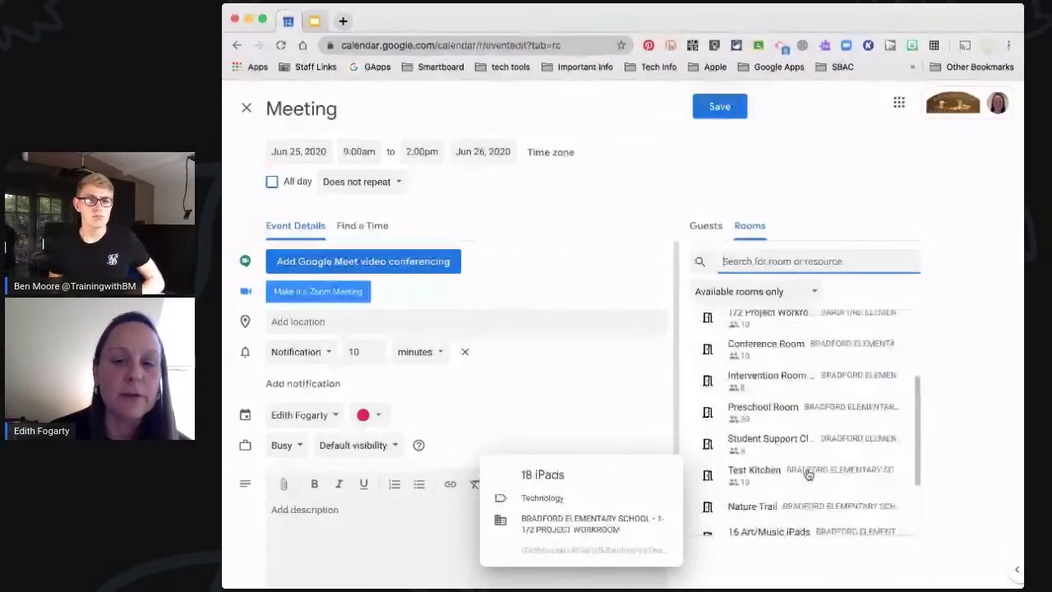
{"action": "scroll", "coordinate": [798, 468], "scroll_direction": "up", "scroll_amount": 5}
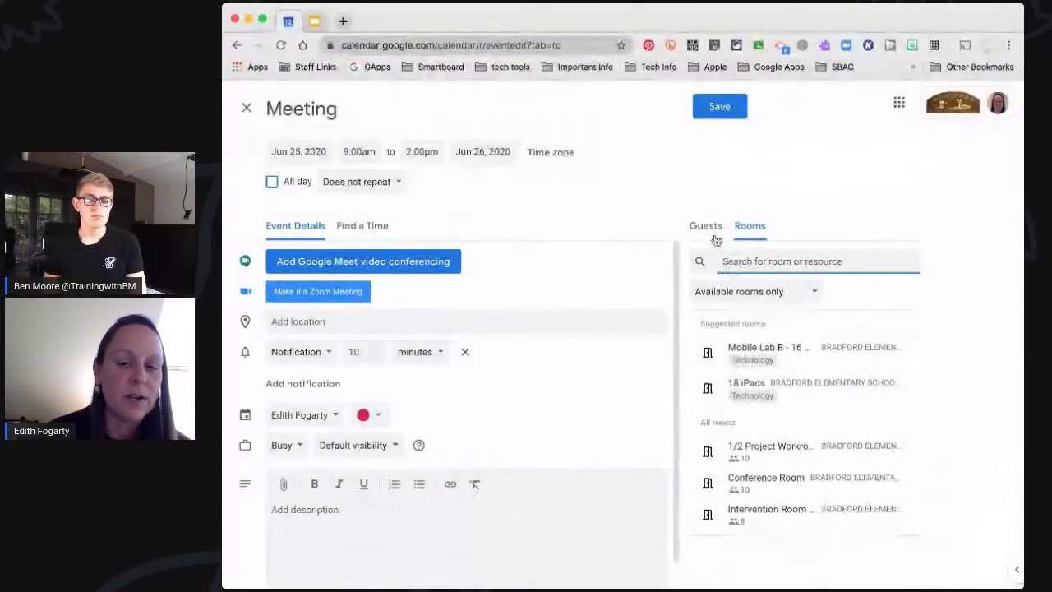
{"action": "left_click", "coordinate": [711, 227]}
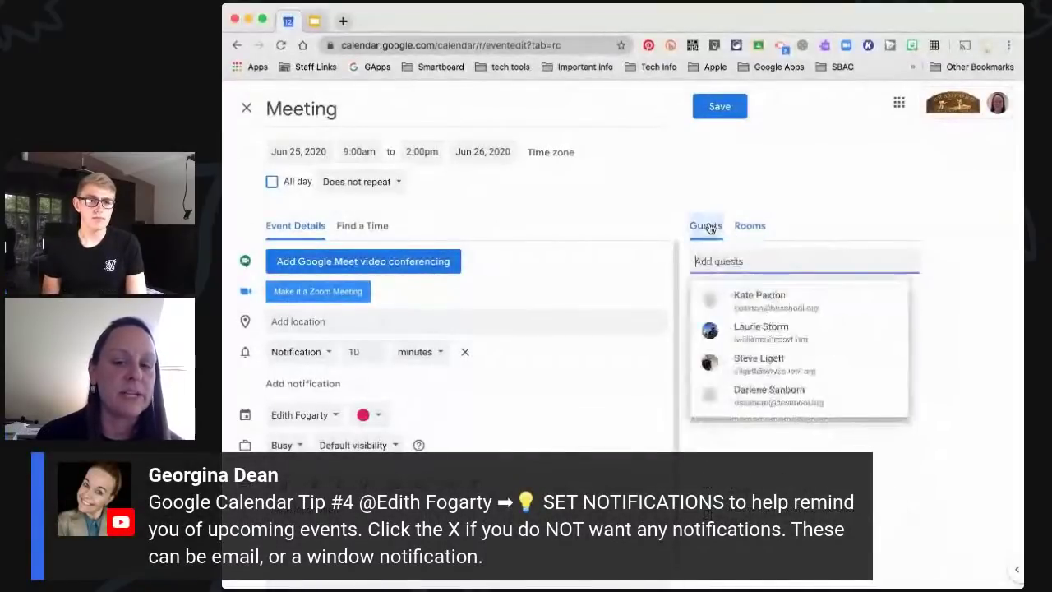
{"action": "left_click", "coordinate": [810, 236]}
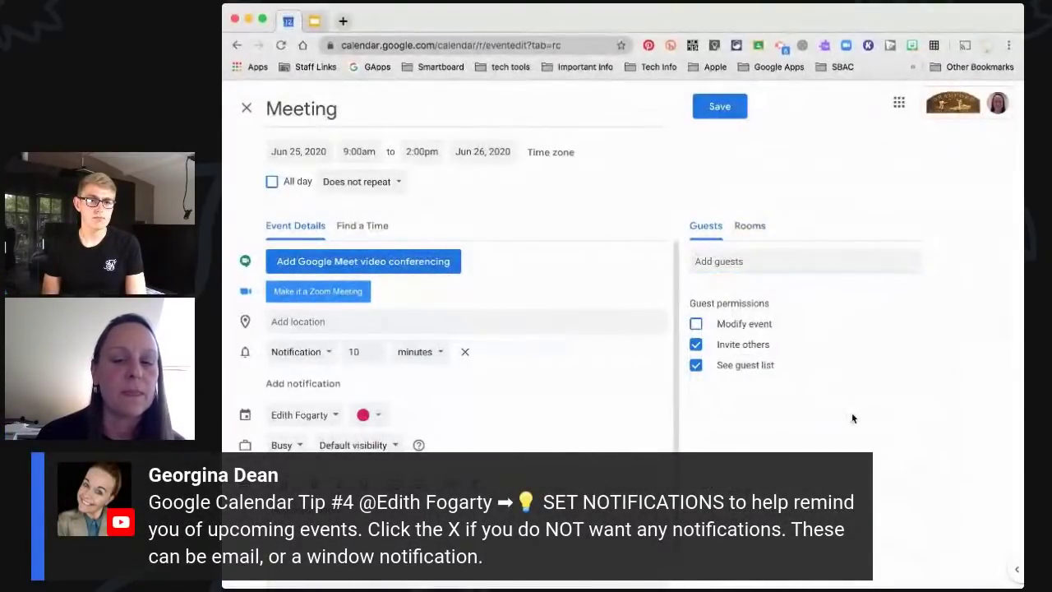